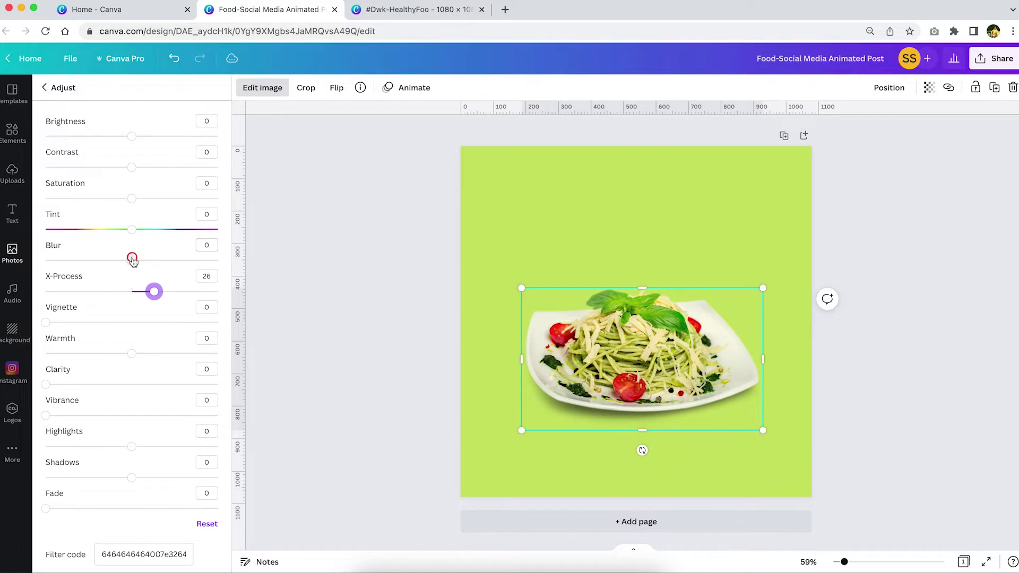
# - Set the noodle plate photo to brightness 9, contrast 10, saturation 9, blur -11, highlights 11 and shadows -5, and enlarge it slightly
pyautogui.moveTo(131, 137); pyautogui.dragTo(139, 137)
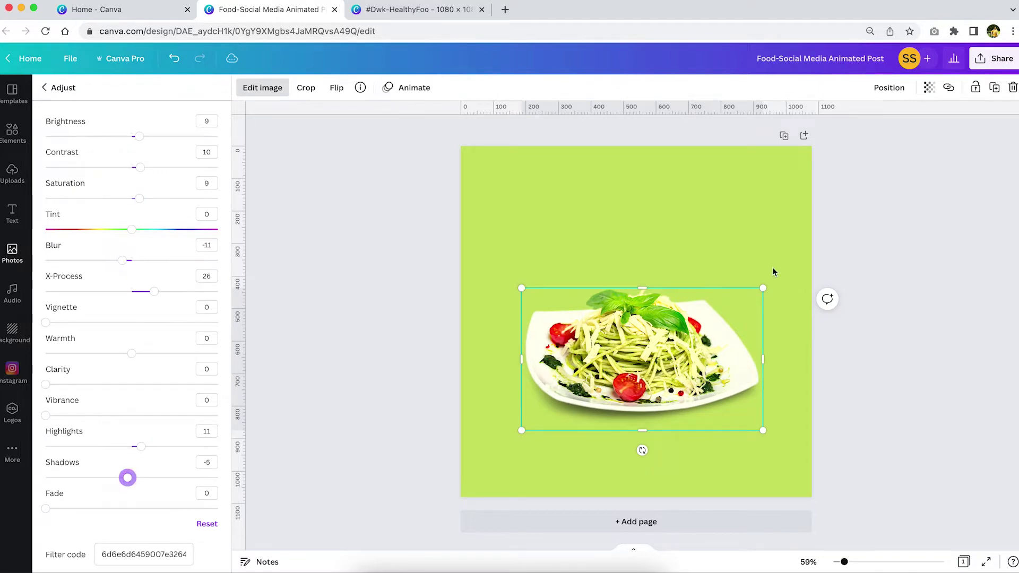
pyautogui.click(919, 244)
pyautogui.click(663, 347)
pyautogui.moveTo(764, 289); pyautogui.dragTo(773, 286)
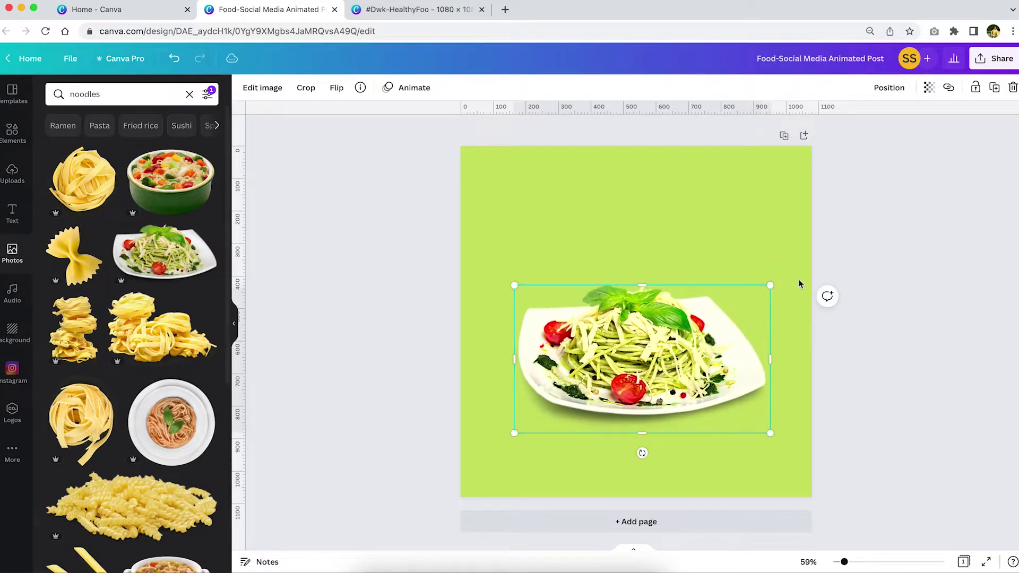
pyautogui.click(875, 266)
# - Search the photo library for "gradient"
pyautogui.click(156, 92)
pyautogui.press('Return')
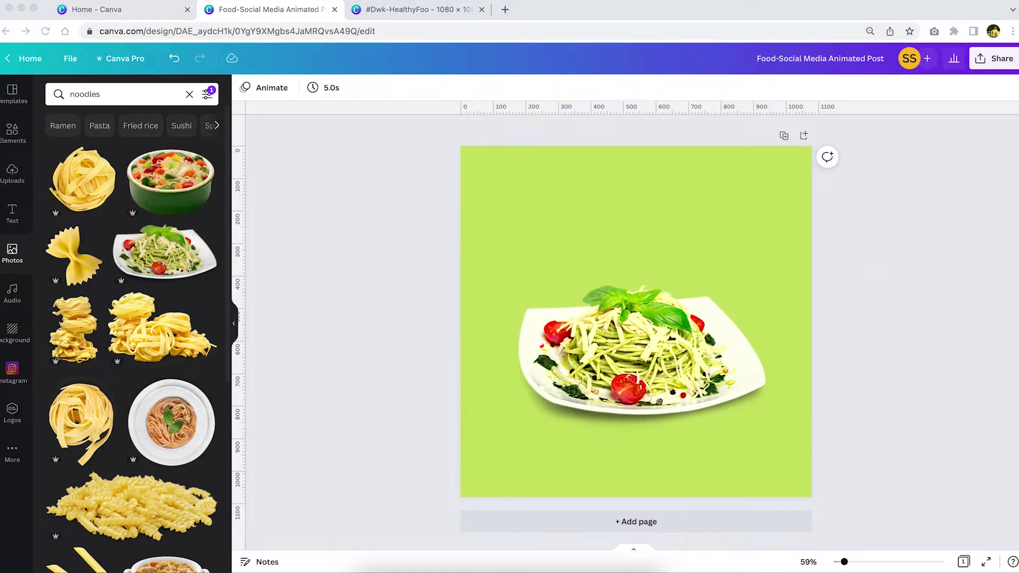
pyautogui.click(105, 88)
pyautogui.write('grad')
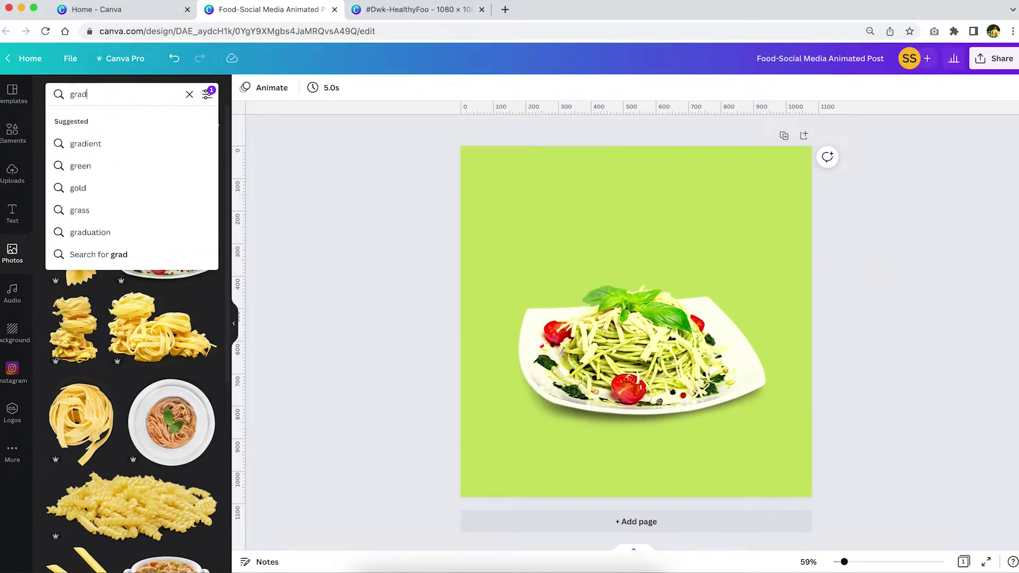
pyautogui.write('i')
pyautogui.click(101, 142)
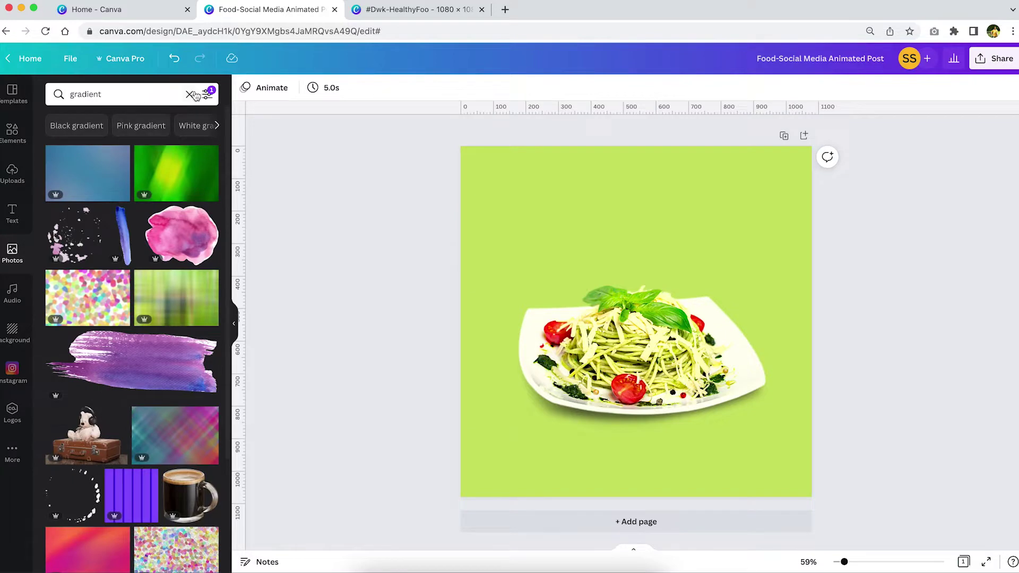
# - Search the elements library for "gradient" and limit the results to graphics
pyautogui.click(17, 140)
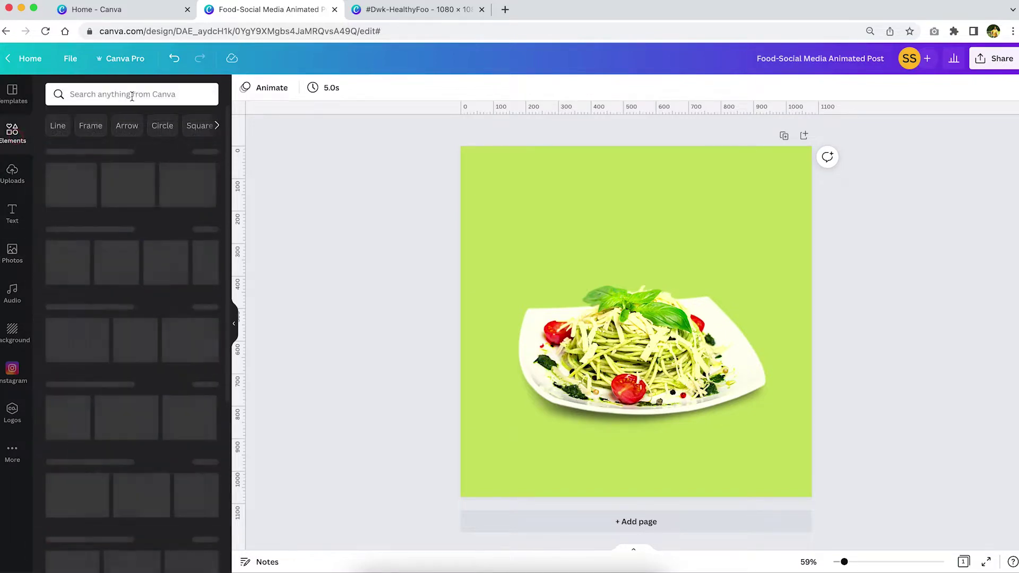
pyautogui.click(133, 95)
pyautogui.write('gh')
pyautogui.press('BackSpace')
pyautogui.press('BackSpace')
pyautogui.write('grad')
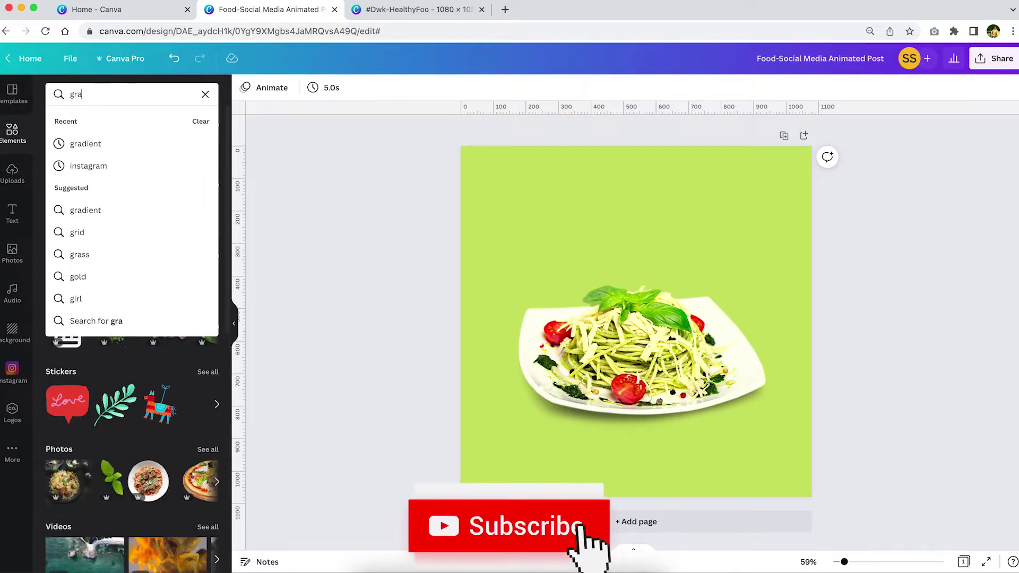
pyautogui.click(126, 141)
pyautogui.click(120, 122)
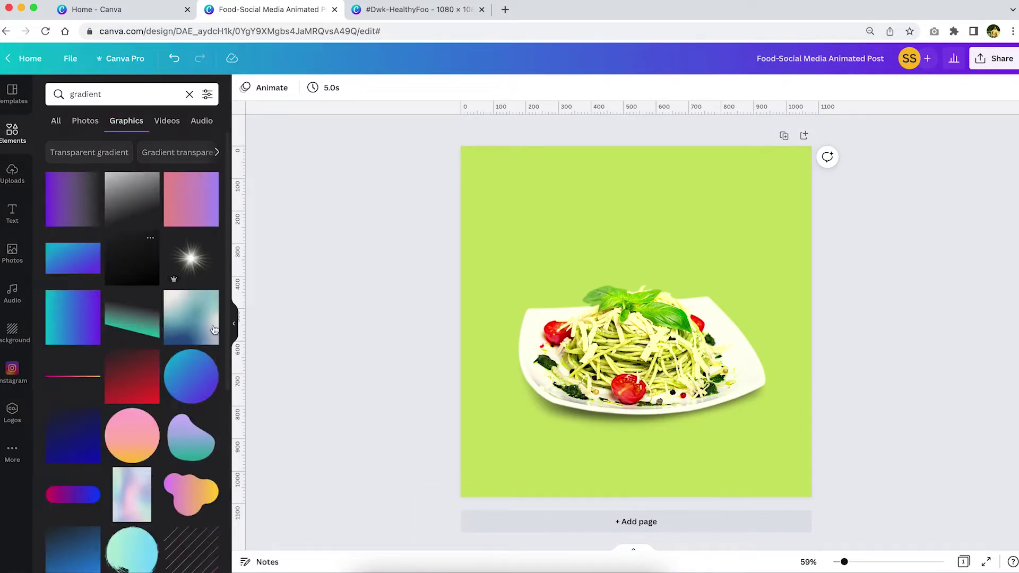
# - Add the purple fading gradient square and recolour it with the page's light green and the default dark green
pyautogui.click(82, 214)
pyautogui.click(244, 89)
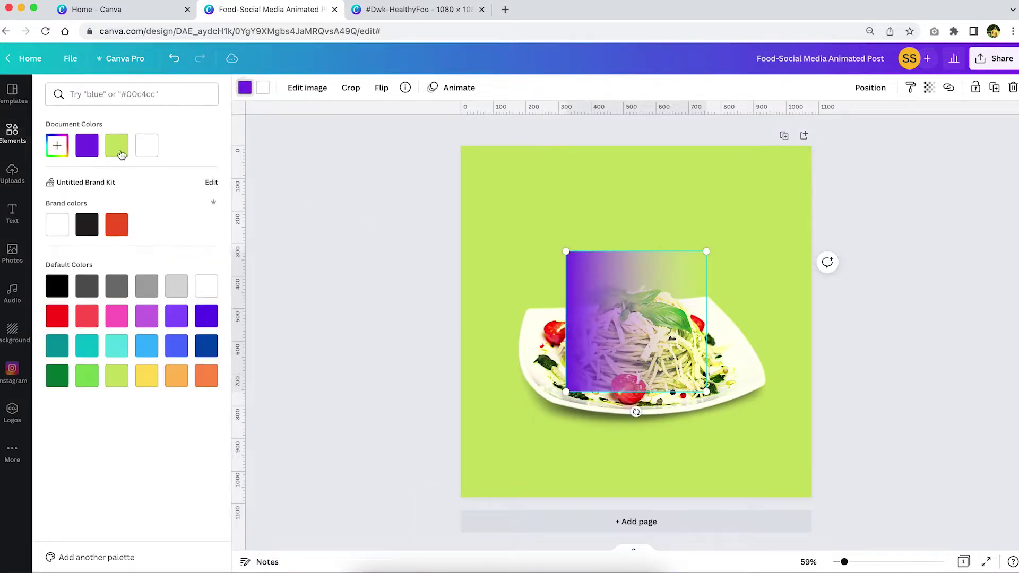
pyautogui.click(117, 146)
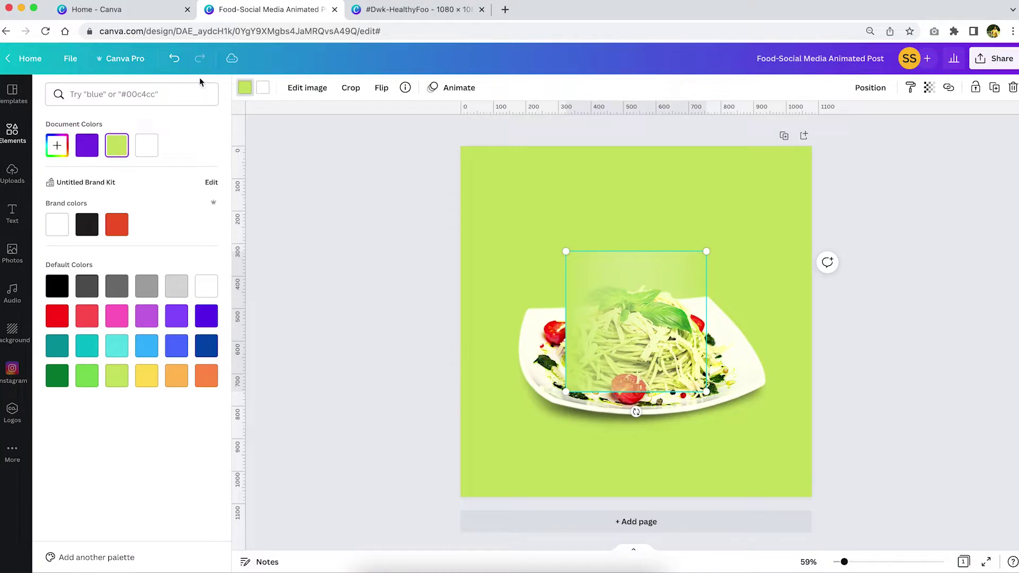
pyautogui.click(59, 380)
# - Rotate the gradient square a quarter turn so it fades vertically, and enlarge it over the noodle plate
pyautogui.moveTo(636, 412); pyautogui.dragTo(707, 317)
pyautogui.moveTo(707, 253); pyautogui.dragTo(745, 200)
pyautogui.moveTo(654, 295); pyautogui.dragTo(624, 295)
pyautogui.moveTo(723, 393); pyautogui.dragTo(712, 399)
# - Send the gradient square behind the noodle plate and enlarge it so its upper part rises above the food
pyautogui.press('super+[')
pyautogui.moveTo(654, 261); pyautogui.dragTo(658, 311)
pyautogui.moveTo(720, 260); pyautogui.dragTo(735, 240)
pyautogui.moveTo(678, 277)
pyautogui.mouseDown()
pyautogui.moveTo(667, 253)
pyautogui.moveTo(667, 263)
pyautogui.moveTo(681, 261)
pyautogui.mouseUp()
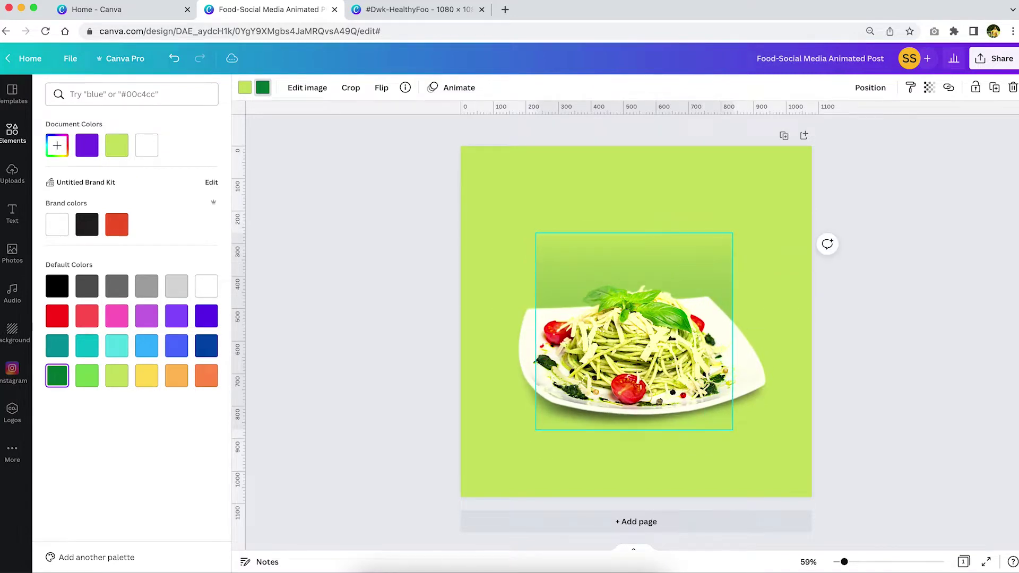
# - Lower the gradient square slightly and centre the noodle plate horizontally on the page in front of it
pyautogui.click(941, 305)
pyautogui.moveTo(686, 255); pyautogui.dragTo(685, 264)
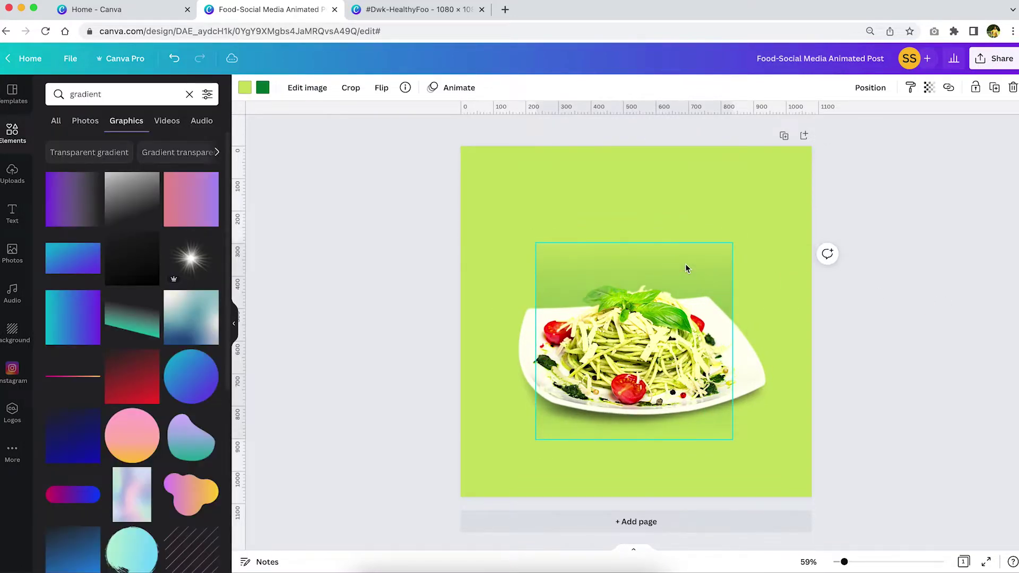
pyautogui.click(885, 268)
pyautogui.moveTo(692, 342); pyautogui.dragTo(680, 349)
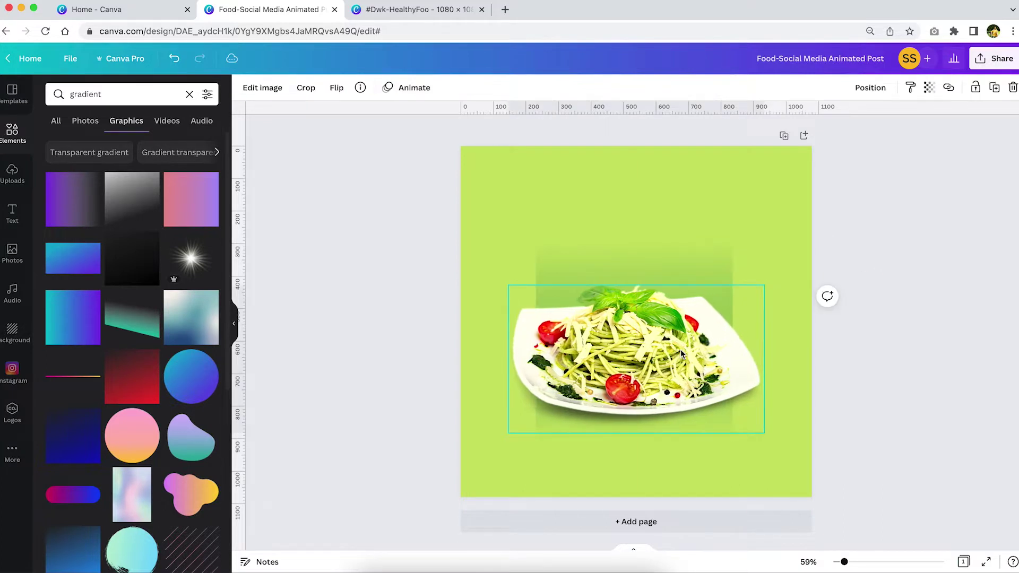
# - Add the diagonal stripes graphic, shrink it and place it at the noodle plate's lower-left edge
pyautogui.scroll(-3, 61, 383)
pyautogui.click(212, 422)
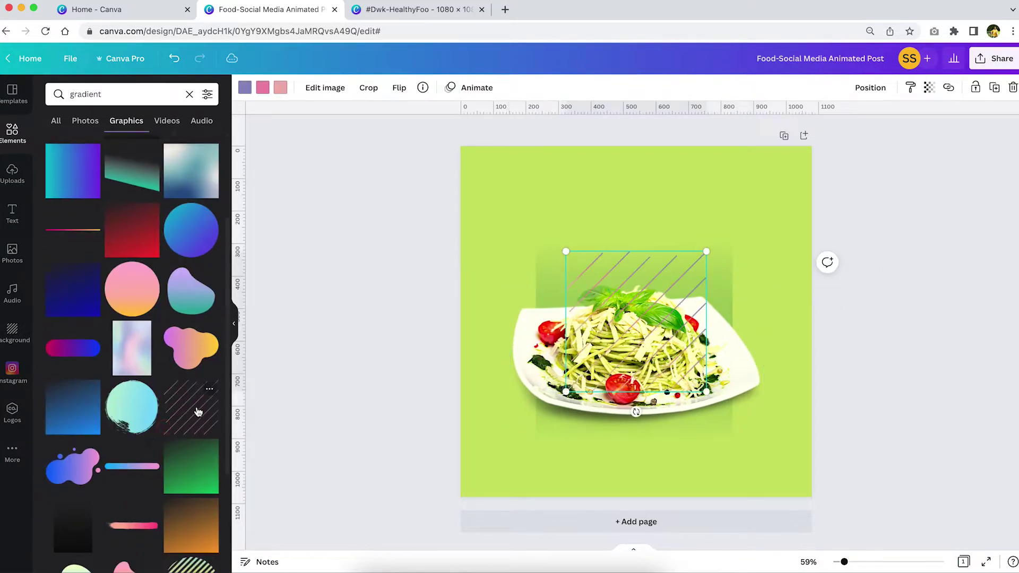
pyautogui.moveTo(691, 298); pyautogui.dragTo(652, 272)
pyautogui.moveTo(705, 254); pyautogui.dragTo(633, 302)
pyautogui.moveTo(619, 350); pyautogui.dragTo(542, 392)
# - Recolour the diagonal stripes dark green for the first two colours and red for the third, behind the noodle plate
pyautogui.click(245, 88)
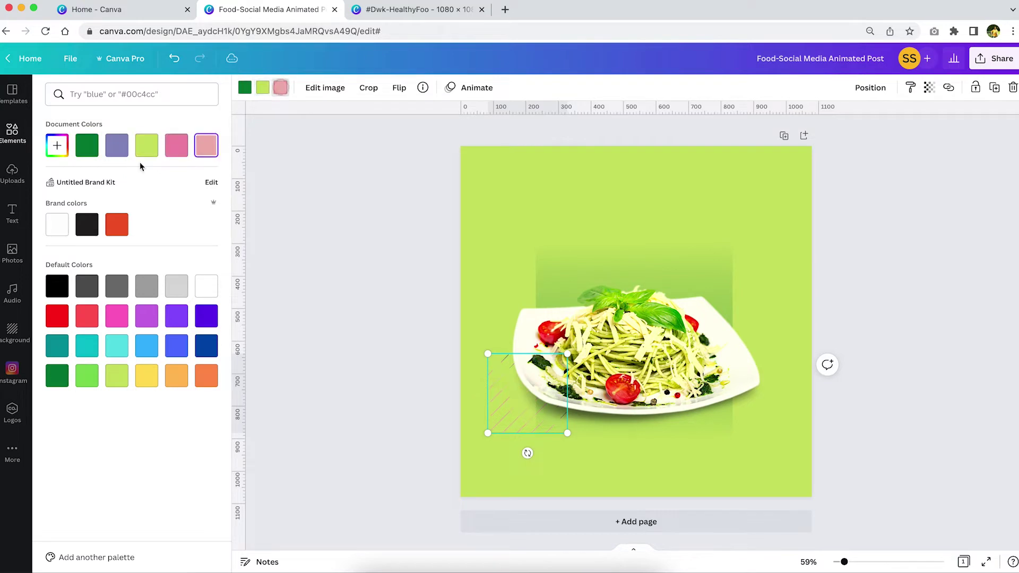
pyautogui.click(521, 403)
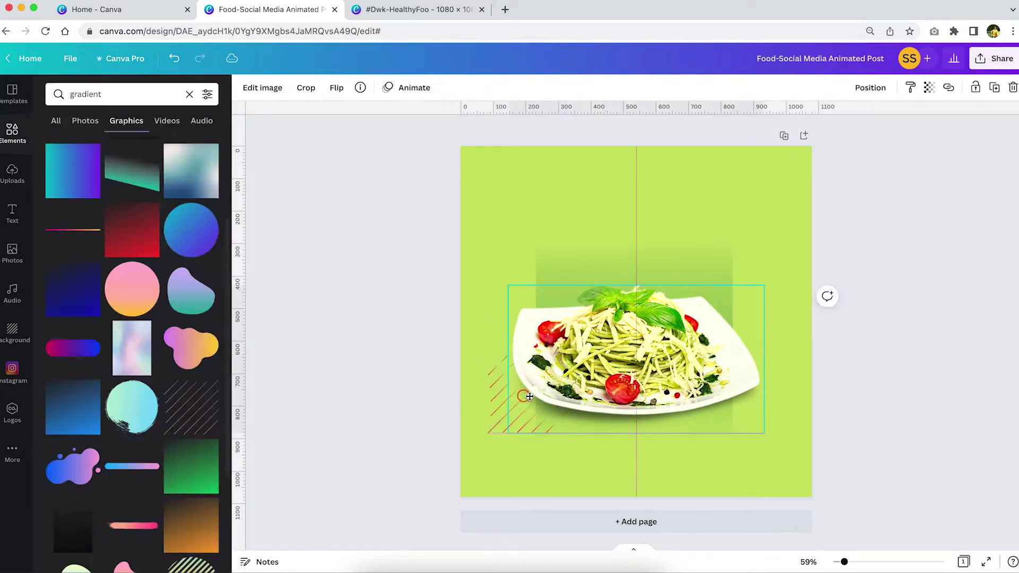
pyautogui.click(496, 421)
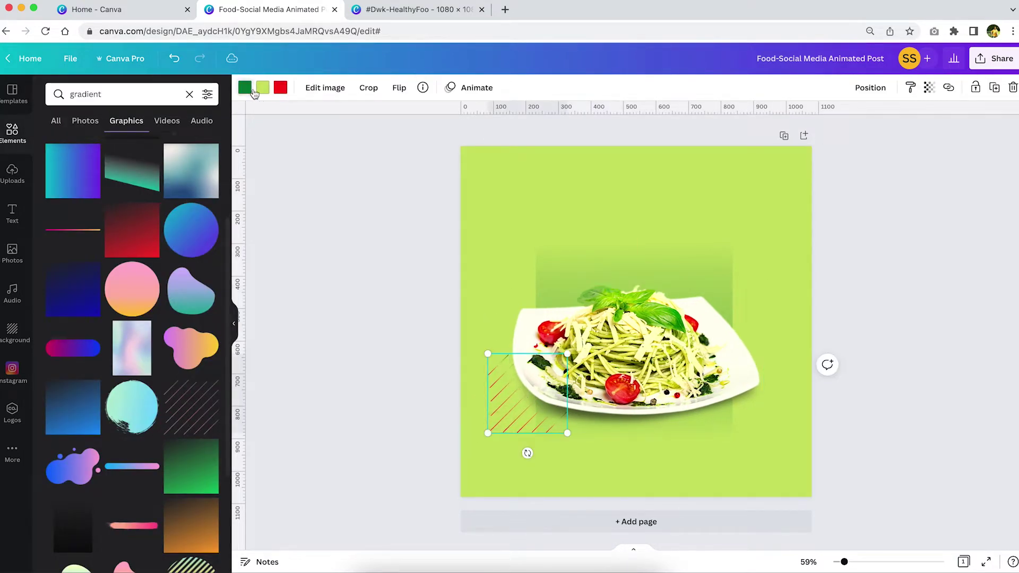
pyautogui.click(262, 89)
pyautogui.click(57, 376)
# - Shrink the diagonal stripes slightly and place a copy of them behind the noodle plate's upper-right edge
pyautogui.moveTo(487, 438); pyautogui.dragTo(500, 426)
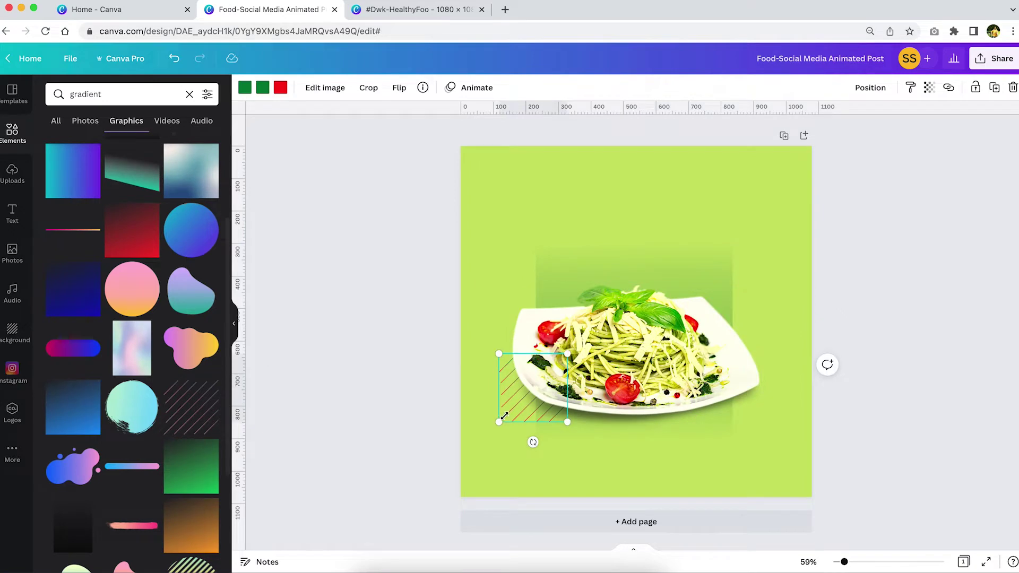
pyautogui.moveTo(526, 409); pyautogui.dragTo(716, 336)
pyautogui.click(861, 275)
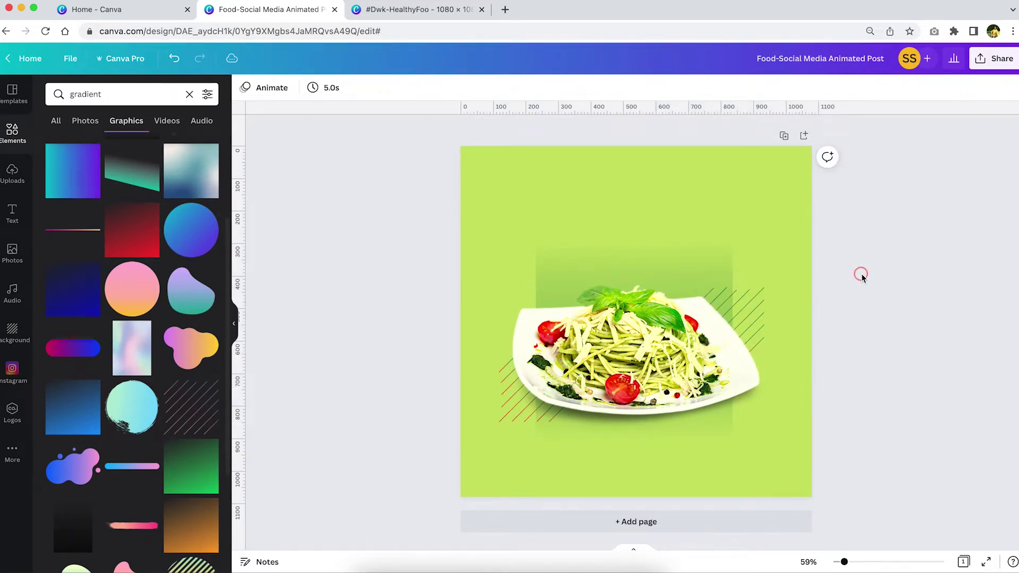
# - Add the text "Healthy & Yummy", enlarge it to size 34.7 and move it above the noodle plate
pyautogui.click(664, 198)
pyautogui.press('t')
pyautogui.press('BackSpace')
pyautogui.write('Healthy & Yummy')
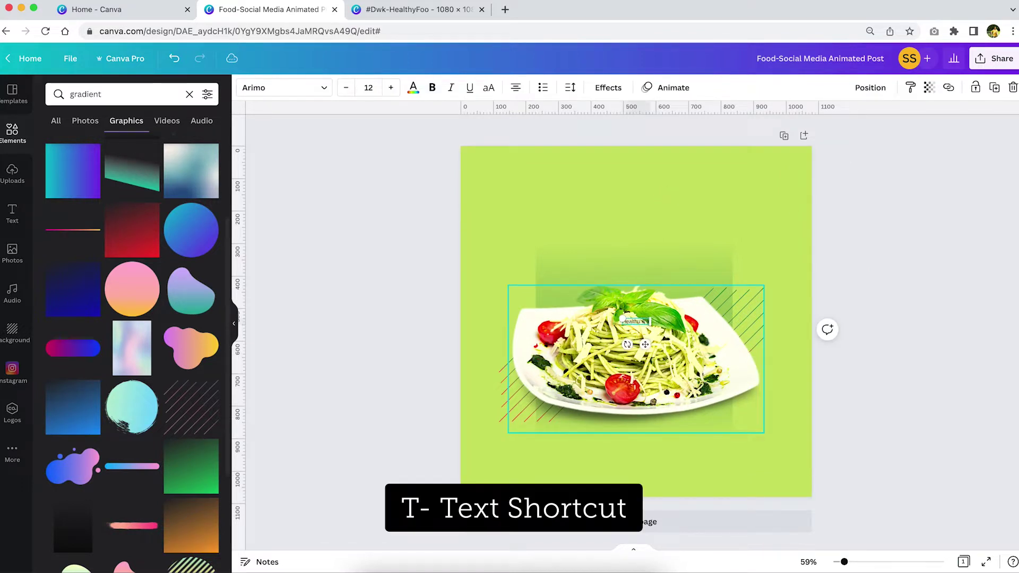
pyautogui.moveTo(615, 318); pyautogui.dragTo(535, 307)
pyautogui.doubleClick(628, 319)
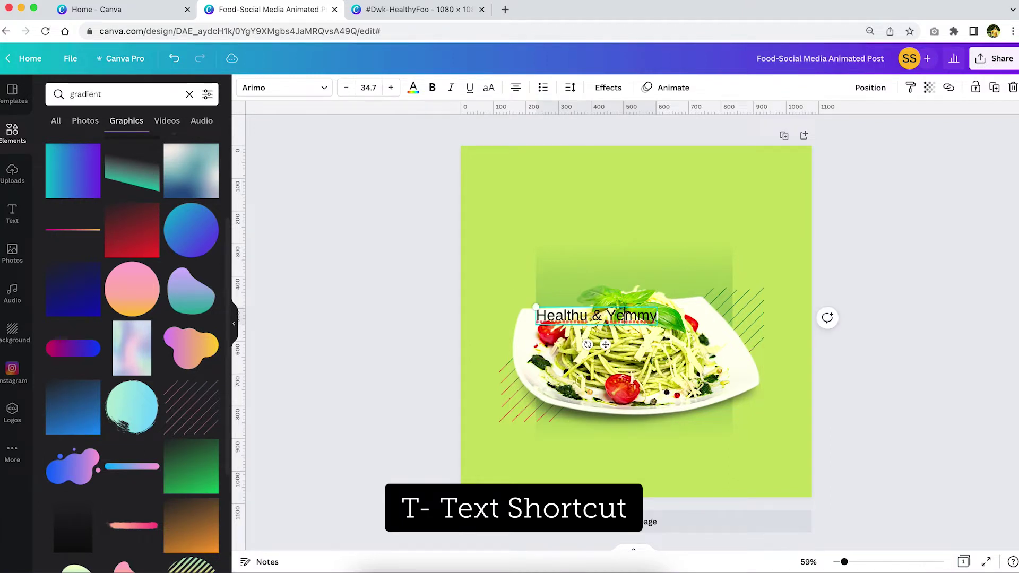
pyautogui.moveTo(606, 344); pyautogui.dragTo(637, 239)
pyautogui.press('Delete')
# - Set the "Healthy & Yummy" text in Gilroy-Bold, reduce it to size 31.3 and centre it above the plate
pyautogui.press('super+a')
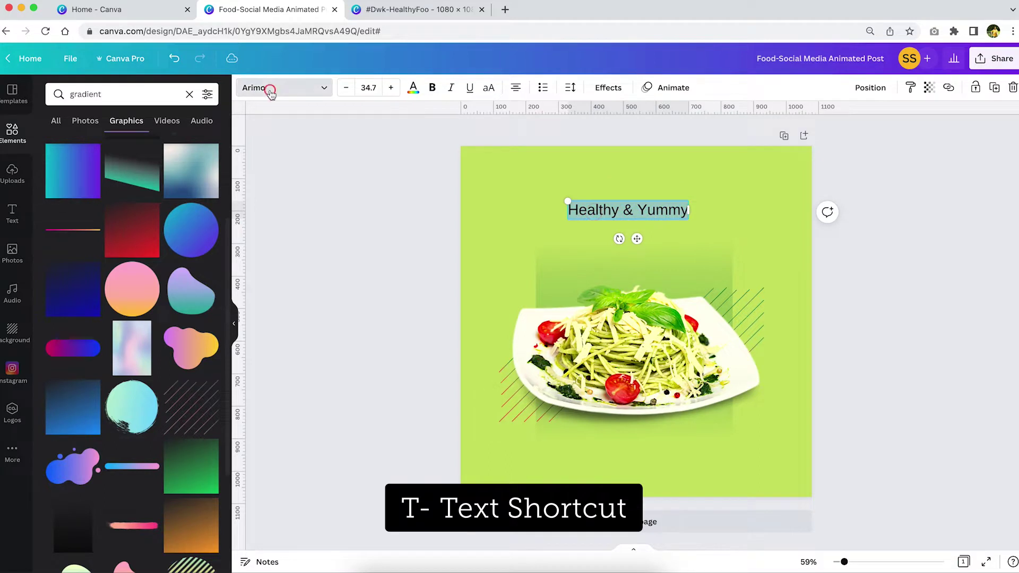
pyautogui.click(266, 89)
pyautogui.click(96, 171)
pyautogui.moveTo(567, 201); pyautogui.dragTo(573, 200)
pyautogui.moveTo(641, 242); pyautogui.dragTo(647, 239)
pyautogui.click(891, 246)
# - Add the text "noodles" in the Kare font at size 88.4 near the "Healthy & Yummy" line
pyautogui.click(923, 231)
pyautogui.write('tN')
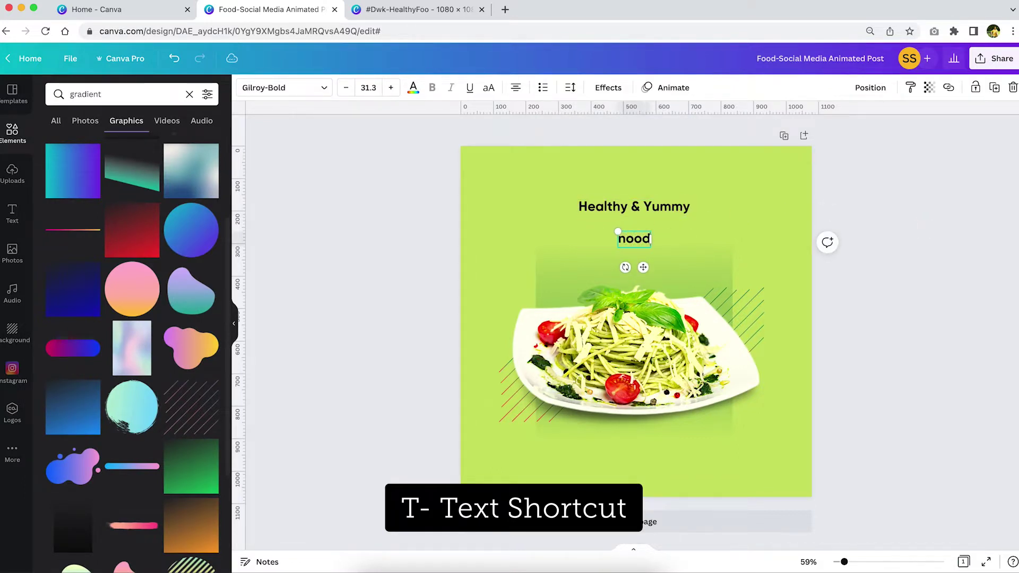
pyautogui.moveTo(605, 239); pyautogui.dragTo(517, 202)
pyautogui.click(284, 87)
pyautogui.click(100, 191)
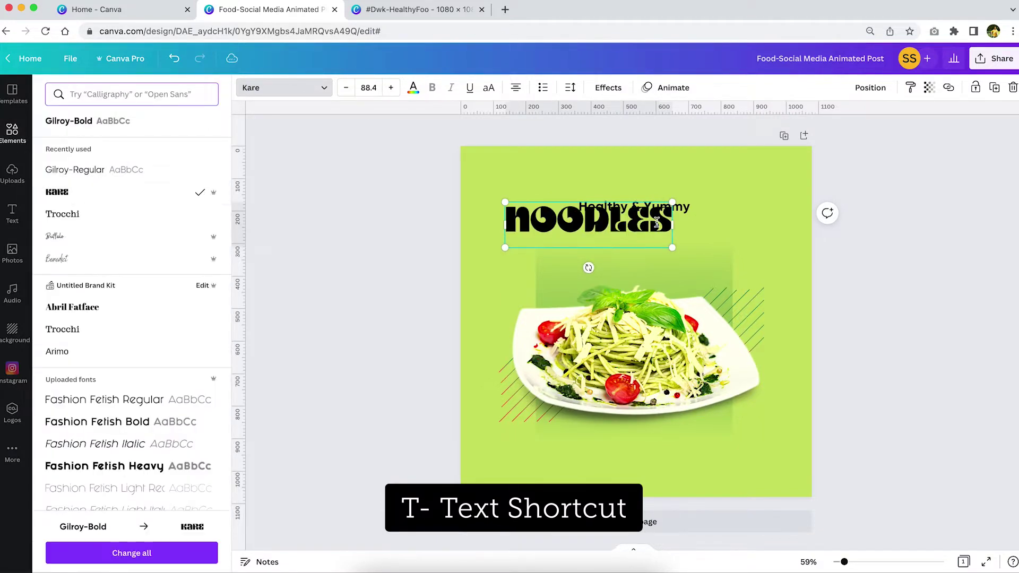
pyautogui.moveTo(626, 225)
pyautogui.mouseDown()
pyautogui.moveTo(609, 227)
pyautogui.moveTo(643, 234)
pyautogui.moveTo(635, 221)
pyautogui.mouseUp()
pyautogui.click(981, 277)
# - Apply a curve of -32 to the "noodles" text and position it just under the "Healthy & Yummy" line
pyautogui.click(599, 91)
pyautogui.click(148, 408)
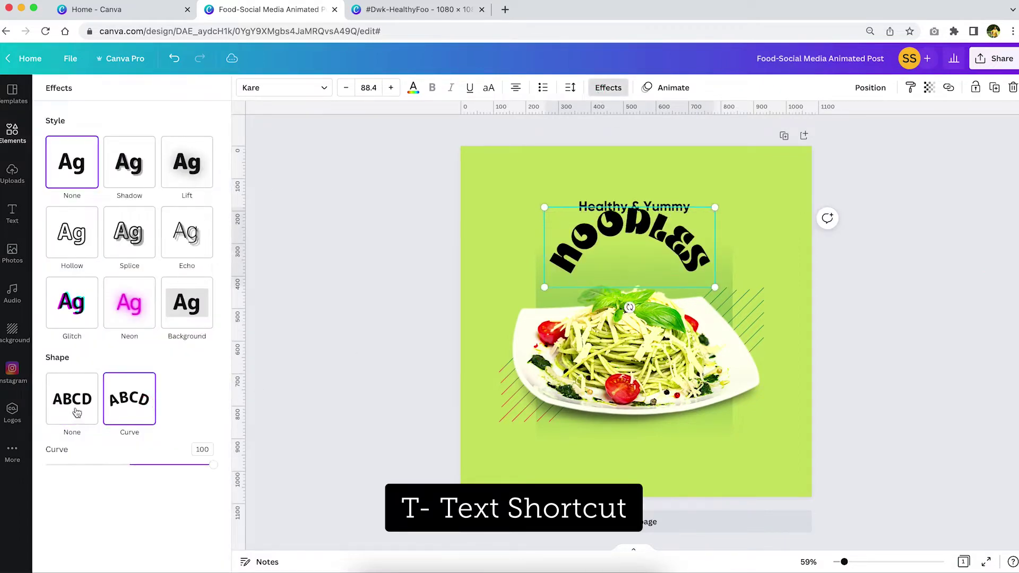
pyautogui.moveTo(214, 467); pyautogui.dragTo(103, 465)
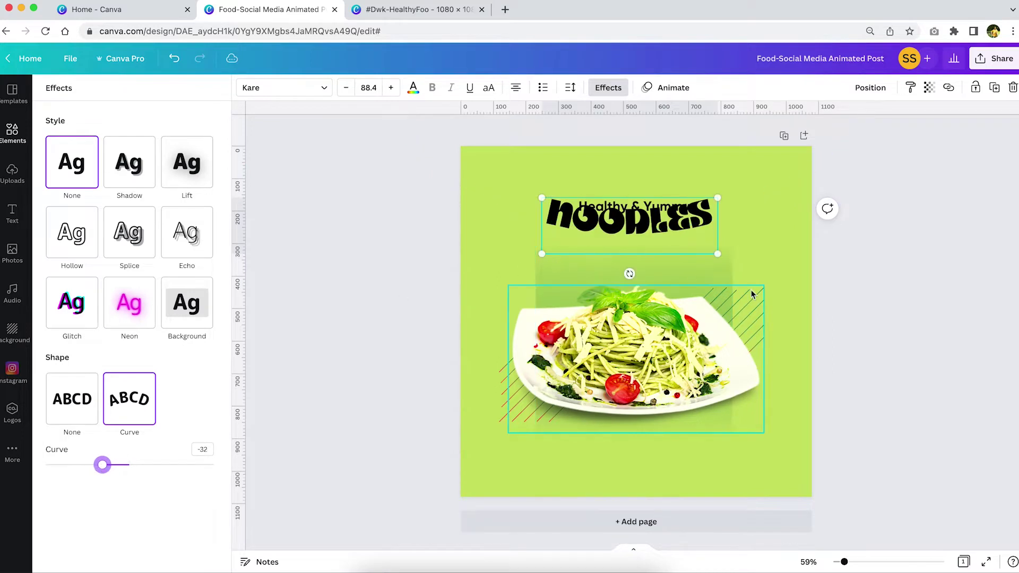
pyautogui.click(961, 306)
pyautogui.moveTo(708, 233); pyautogui.dragTo(713, 243)
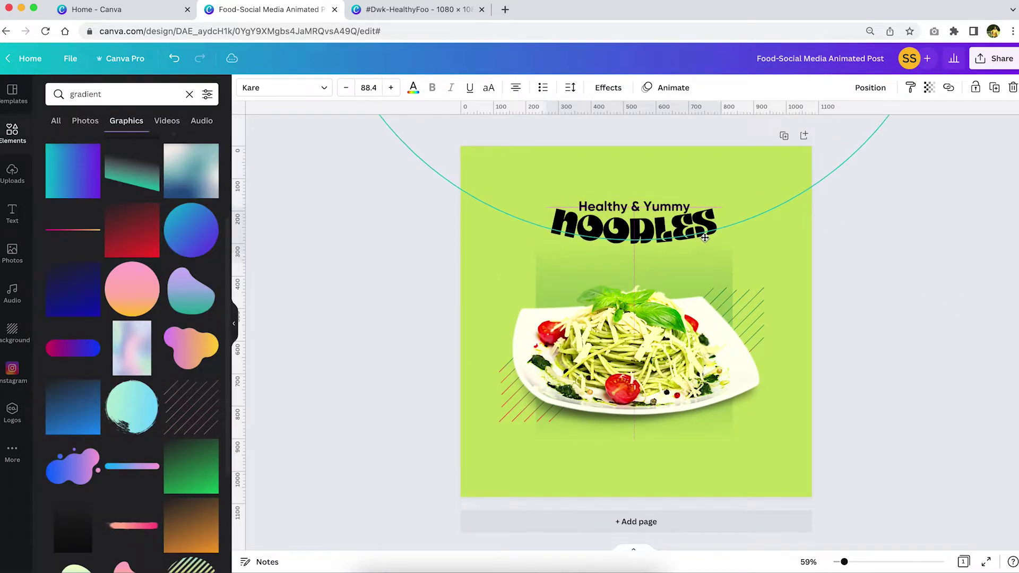
# - Recolour both the "Healthy & Yummy" and "noodles" texts dark green from the document colours
pyautogui.keyDown('shift'); pyautogui.click(627, 212); pyautogui.keyUp('shift')
pyautogui.click(284, 87)
pyautogui.click(413, 87)
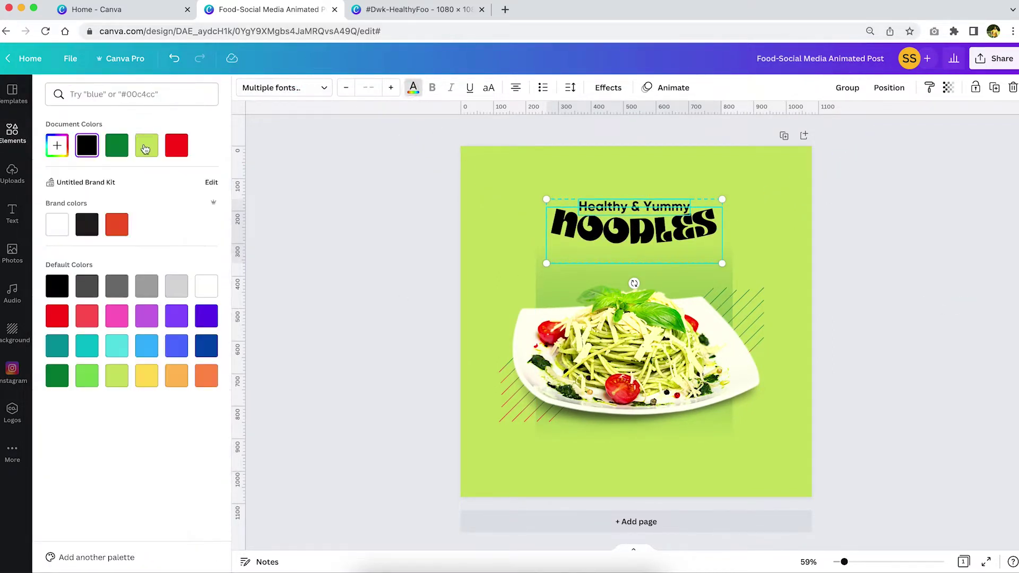
pyautogui.click(121, 144)
pyautogui.click(355, 220)
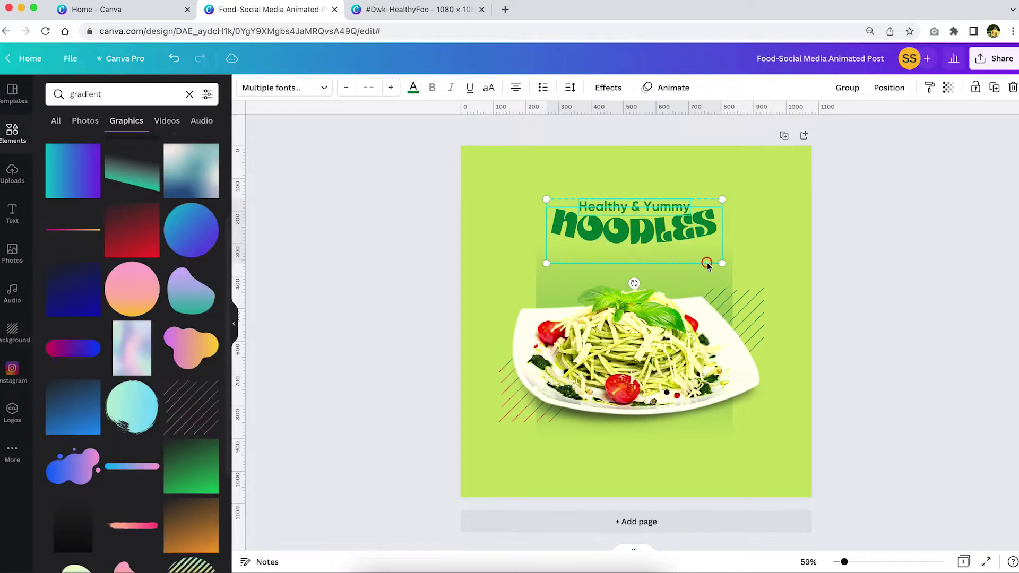
# - Recolour the curved "noodles" text white and enlarge it to size 104
pyautogui.click(655, 235)
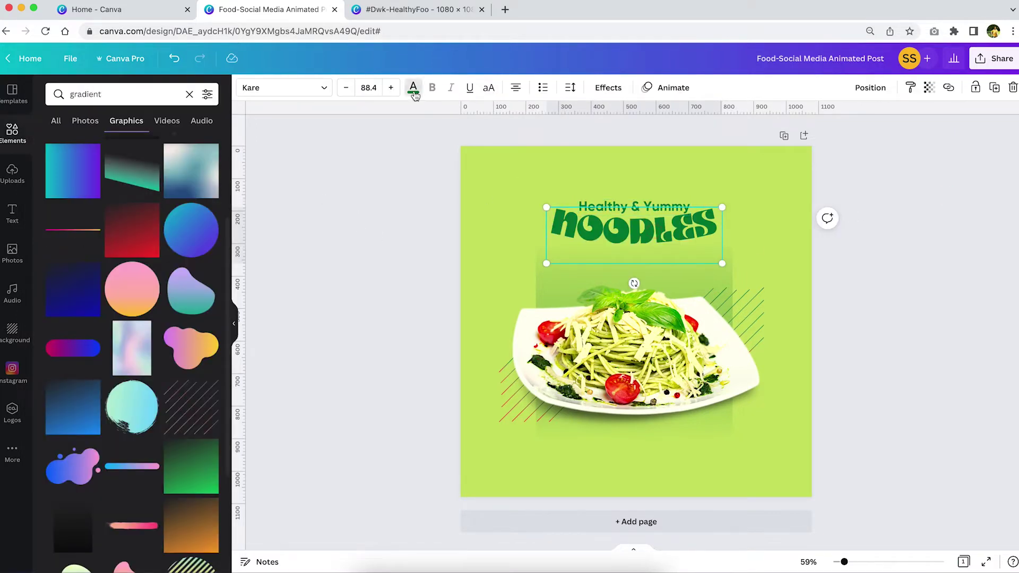
pyautogui.click(413, 89)
pyautogui.click(57, 224)
pyautogui.moveTo(723, 206); pyautogui.dragTo(739, 194)
# - Enlarge the "Healthy & Yummy" line to size 35.3 and shift it slightly down over the curved "noodles" text
pyautogui.click(655, 205)
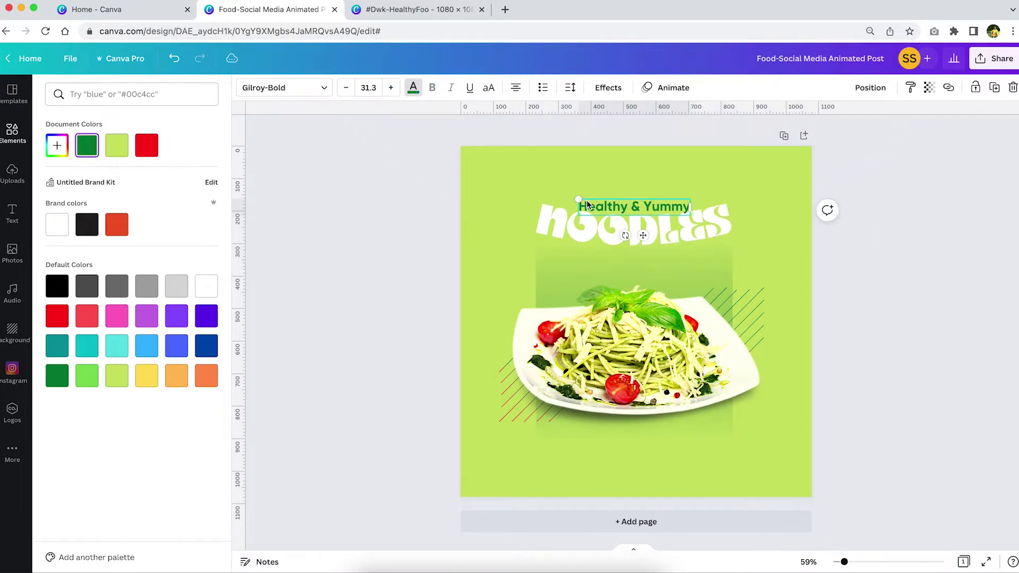
pyautogui.press('Escape')
pyautogui.click(865, 227)
pyautogui.click(622, 208)
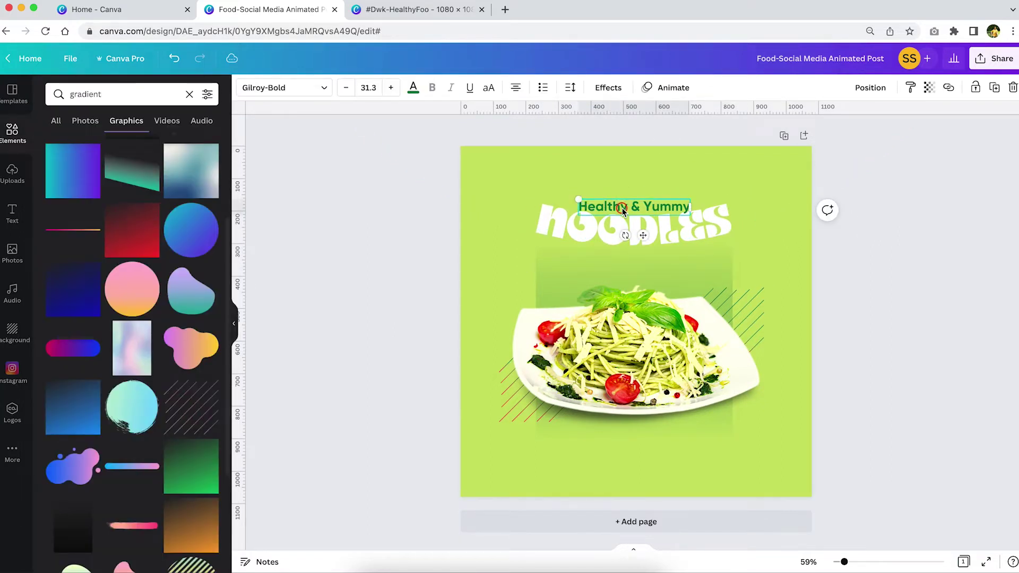
pyautogui.moveTo(574, 193); pyautogui.dragTo(562, 191)
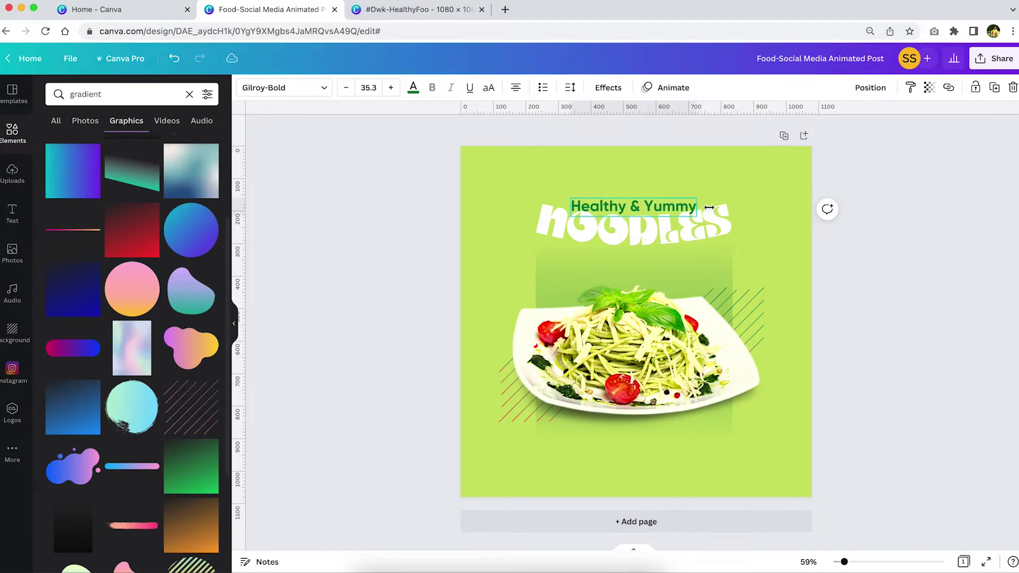
pyautogui.click(694, 238)
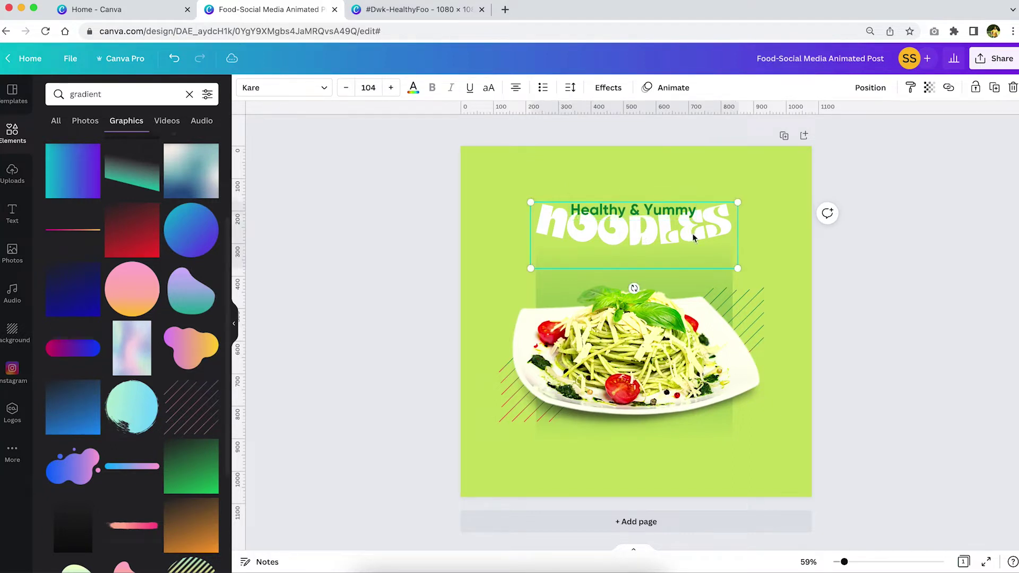
pyautogui.click(661, 208)
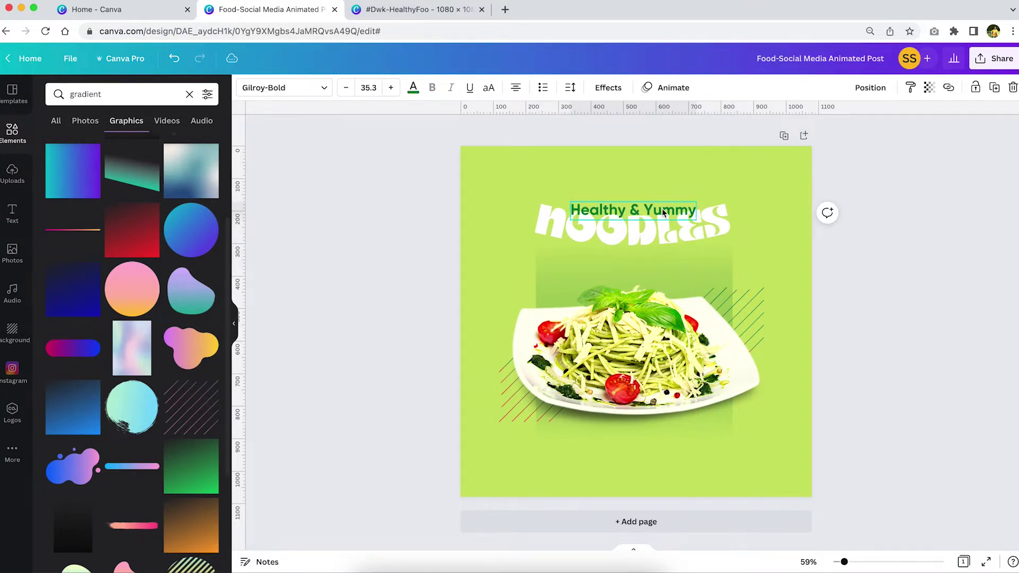
pyautogui.keyDown('shift'); pyautogui.click(695, 227); pyautogui.keyUp('shift')
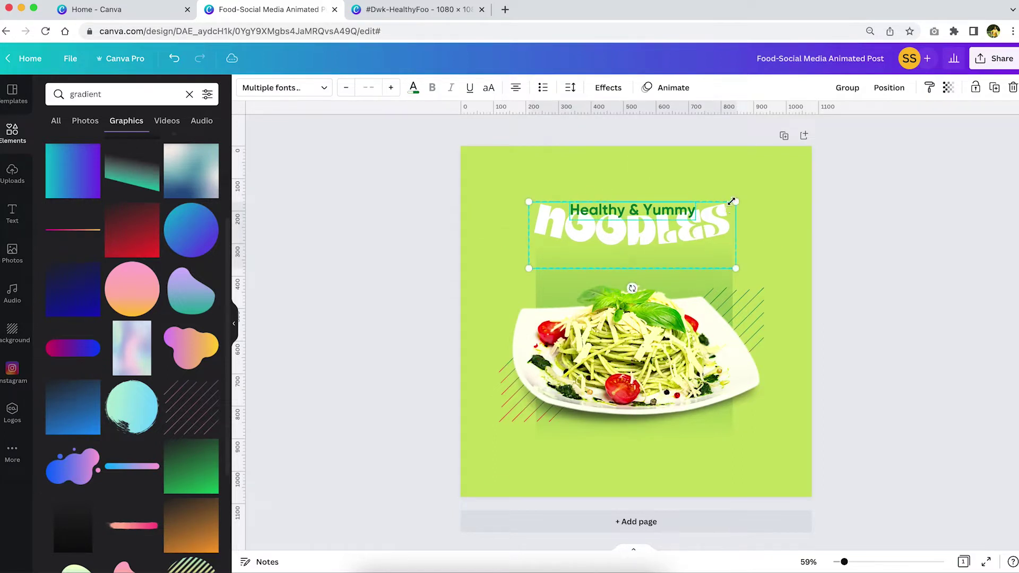
pyautogui.click(907, 226)
# - Search the graphics for "lines" and filter the results to animated ones
pyautogui.click(127, 94)
pyautogui.write('lines')
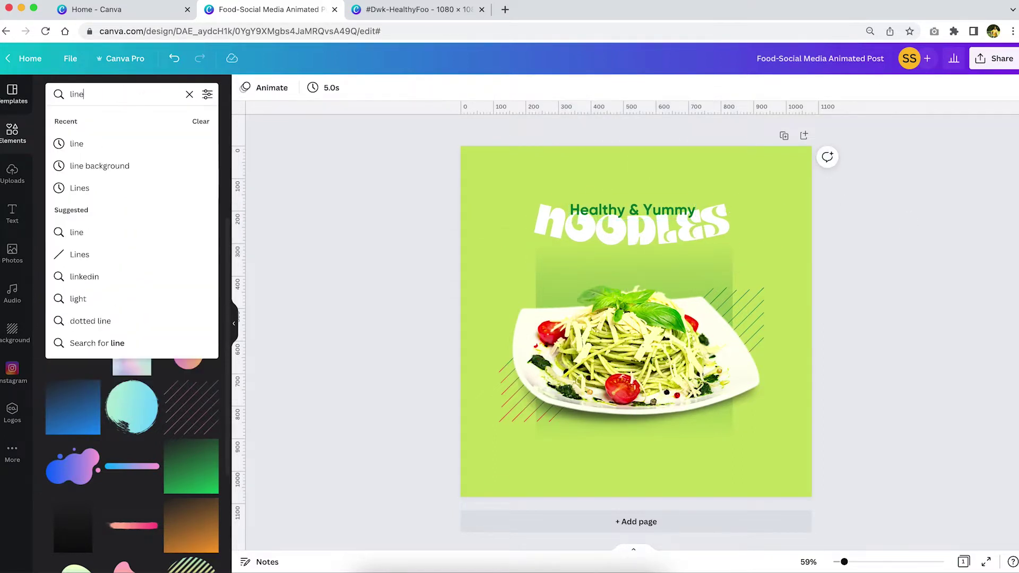
pyautogui.click(101, 300)
pyautogui.click(207, 94)
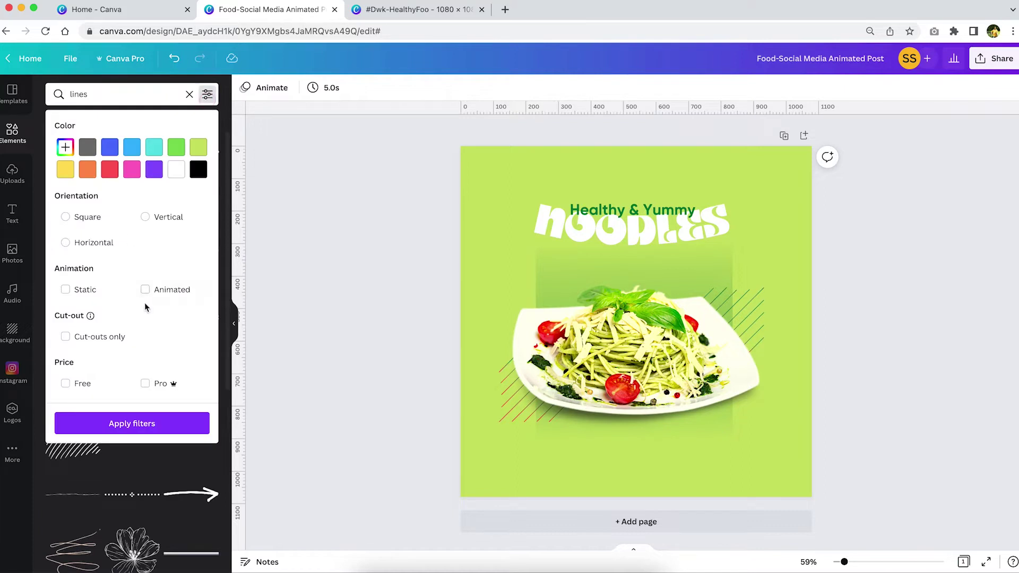
pyautogui.click(145, 290)
pyautogui.click(312, 264)
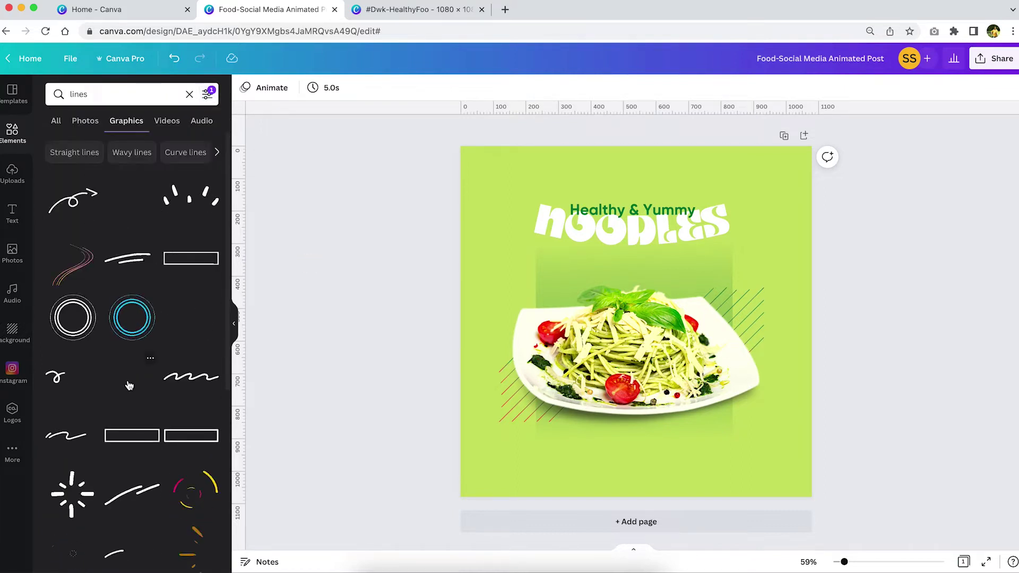
# - Add the white animated burst-lines graphic, shrink and rotate it, and place it just beyond the right end of the "noodles" text
pyautogui.click(187, 211)
pyautogui.moveTo(776, 248); pyautogui.dragTo(579, 352)
pyautogui.moveTo(533, 413); pyautogui.dragTo(750, 215)
pyautogui.moveTo(751, 215); pyautogui.dragTo(752, 222)
# - Duplicate the burst lines, flip the copy and rotate it into a mirrored position at the left end of the "noodles" text
pyautogui.moveTo(770, 245); pyautogui.dragTo(584, 214)
pyautogui.click(280, 88)
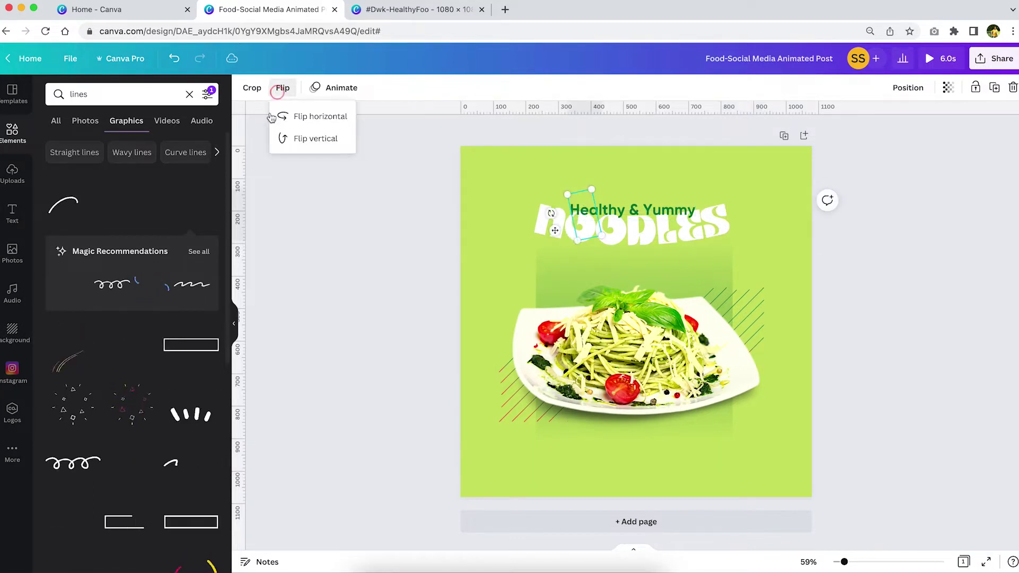
pyautogui.click(323, 116)
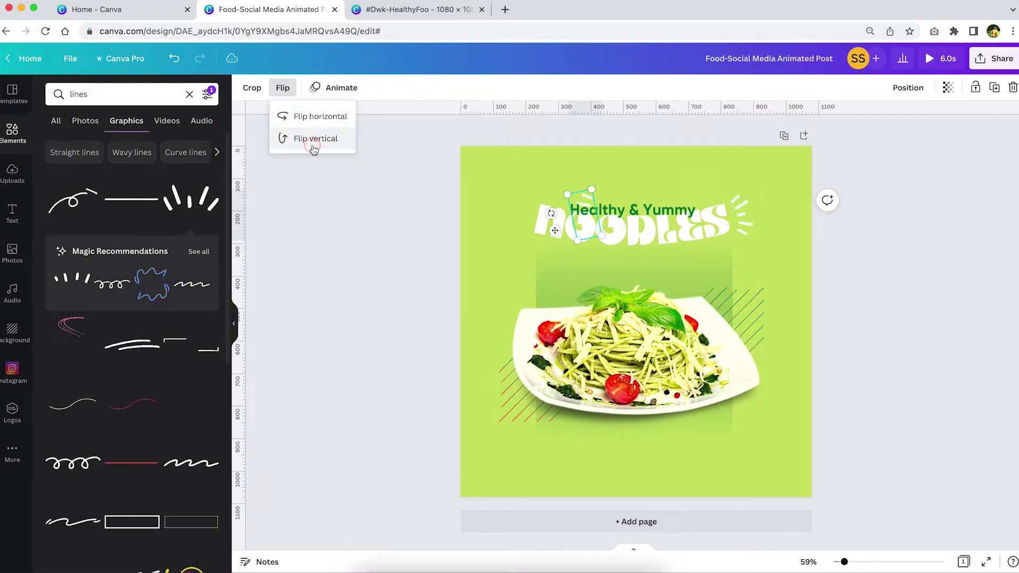
pyautogui.moveTo(559, 229); pyautogui.dragTo(507, 229)
pyautogui.press('super+z')
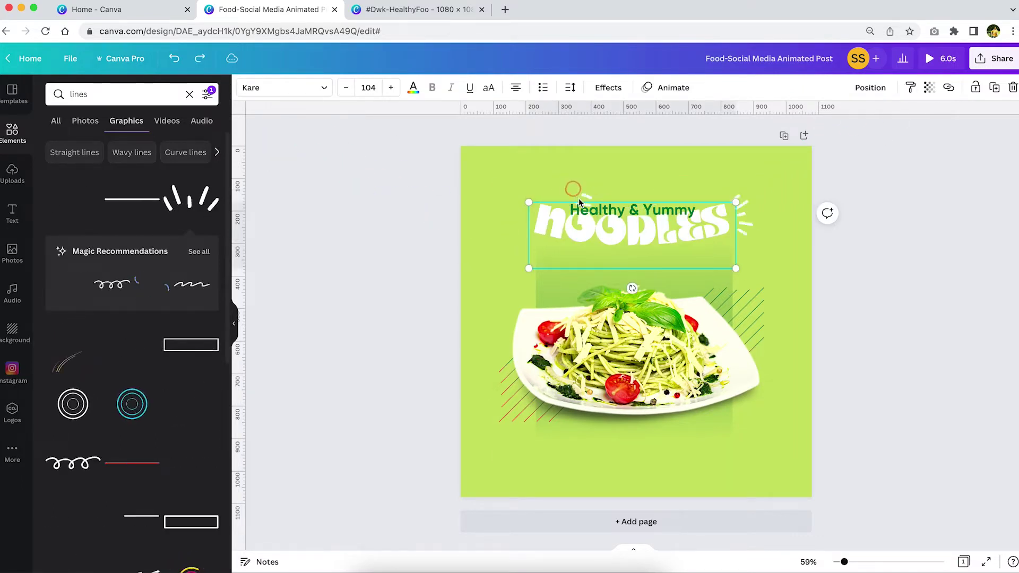
pyautogui.press('super+shift+z')
pyautogui.moveTo(478, 213); pyautogui.dragTo(493, 203)
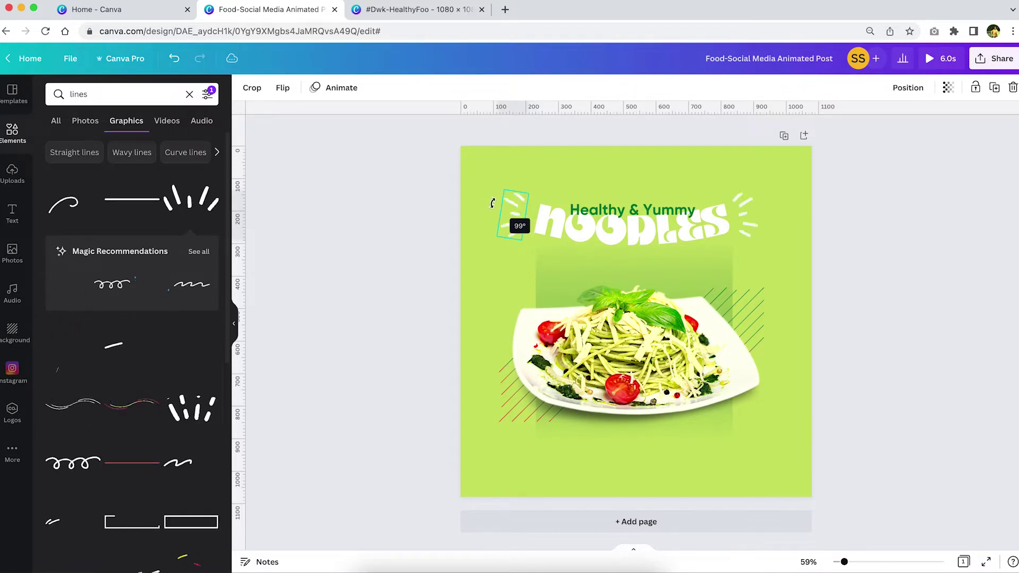
pyautogui.moveTo(522, 216); pyautogui.dragTo(490, 200)
pyautogui.click(880, 236)
# - Enlarge the whole heading with both bursts so "noodles" reaches size 125, and move the "Healthy & Yummy" line slightly up
pyautogui.moveTo(840, 196); pyautogui.dragTo(464, 234)
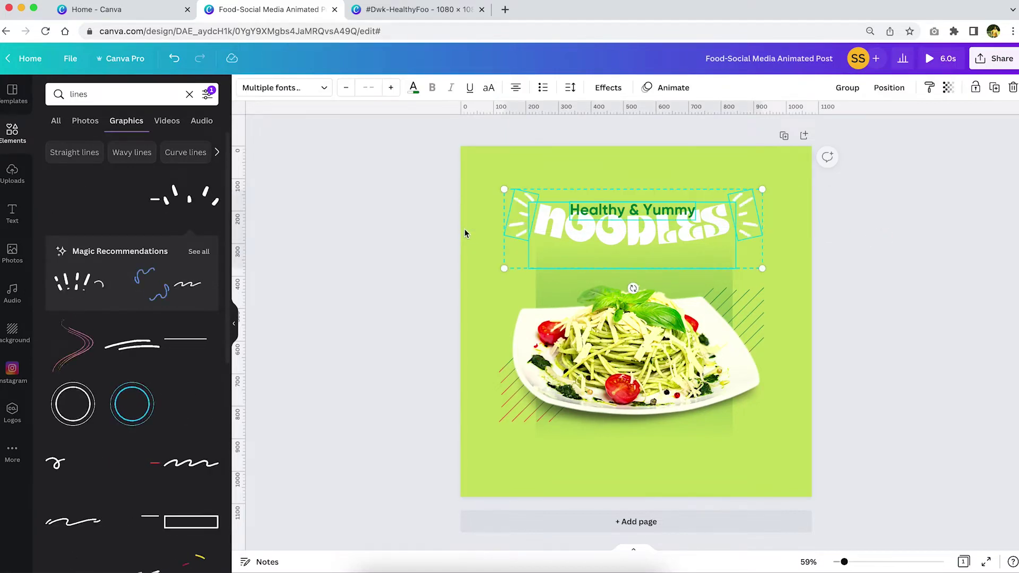
pyautogui.moveTo(762, 188); pyautogui.dragTo(785, 178)
pyautogui.click(892, 257)
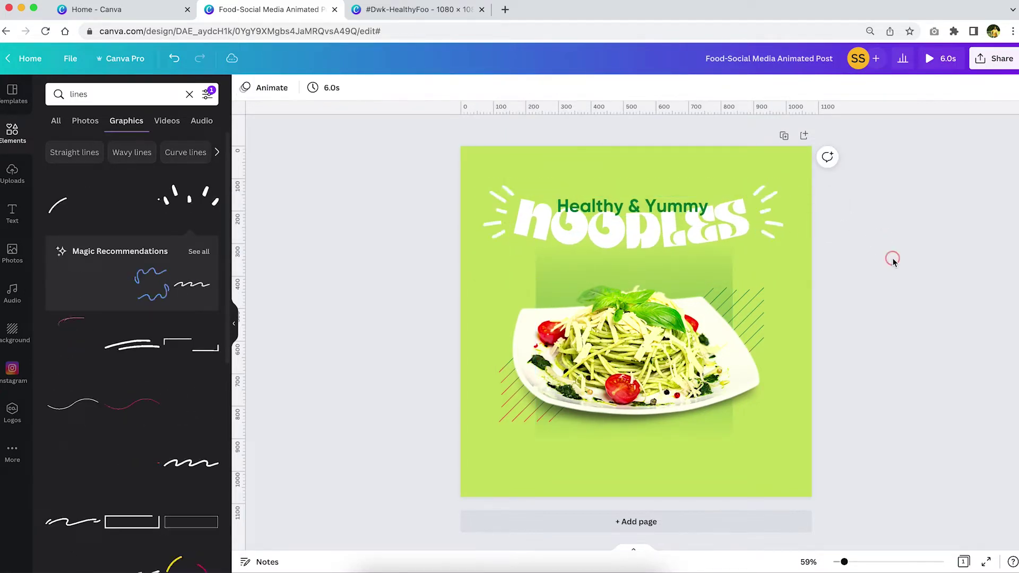
pyautogui.click(684, 216)
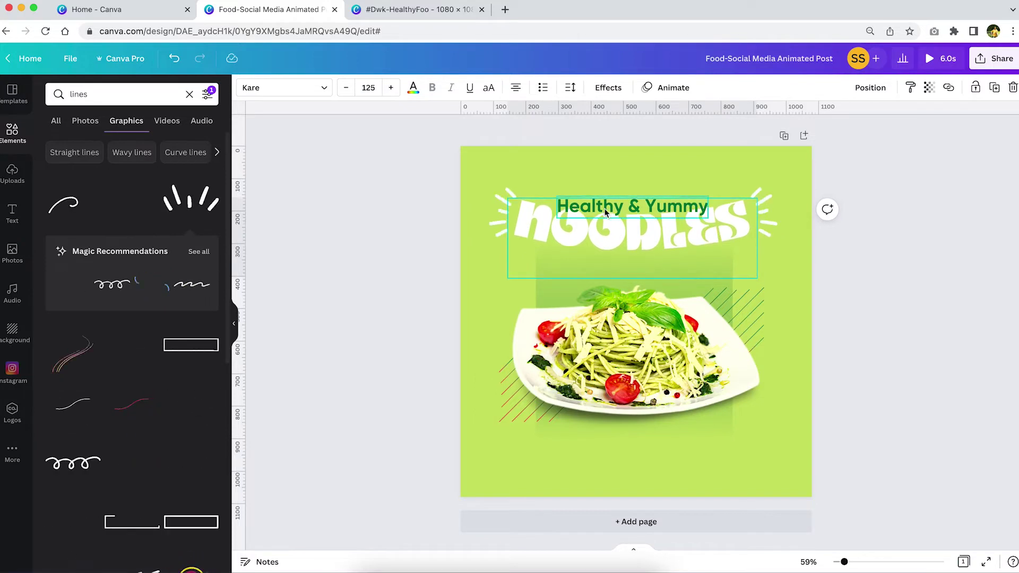
pyautogui.click(505, 209)
pyautogui.click(767, 213)
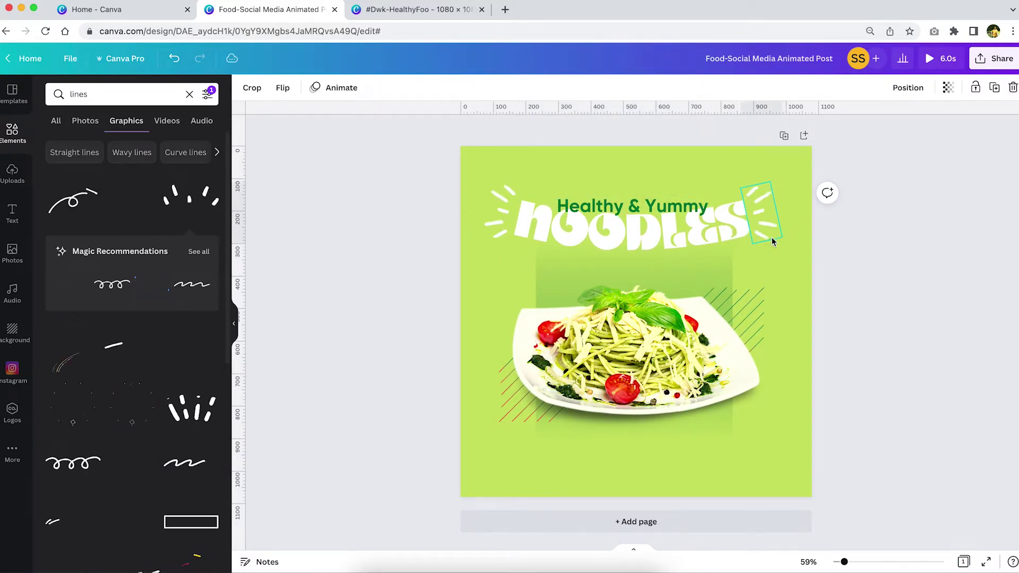
pyautogui.click(679, 220)
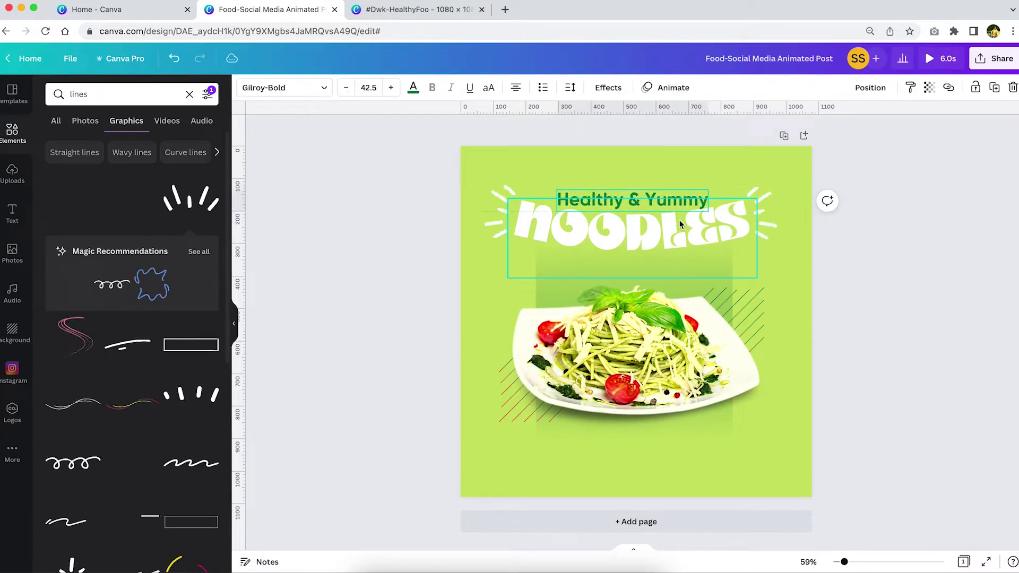
pyautogui.click(937, 343)
# - Add a full-width dark green rectangle covering the lower part of the post and send it behind the noodle plate
pyautogui.press('r')
pyautogui.moveTo(725, 197); pyautogui.dragTo(681, 362)
pyautogui.moveTo(618, 386); pyautogui.dragTo(582, 410)
pyautogui.moveTo(644, 437); pyautogui.dragTo(817, 444)
pyautogui.moveTo(636, 486); pyautogui.dragTo(636, 498)
pyautogui.press('super+[')
pyautogui.press('super+[')
pyautogui.click(496, 463)
pyautogui.click(898, 341)
# - Shrink the gradient behind the plate and shift the noodle plate photo slightly down
pyautogui.click(658, 369)
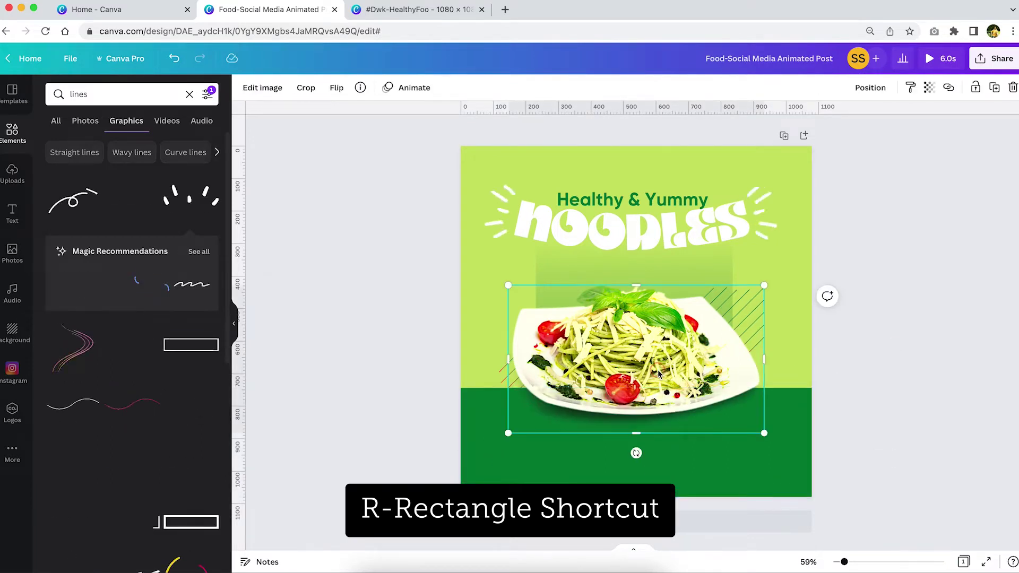
pyautogui.click(639, 273)
pyautogui.click(721, 279)
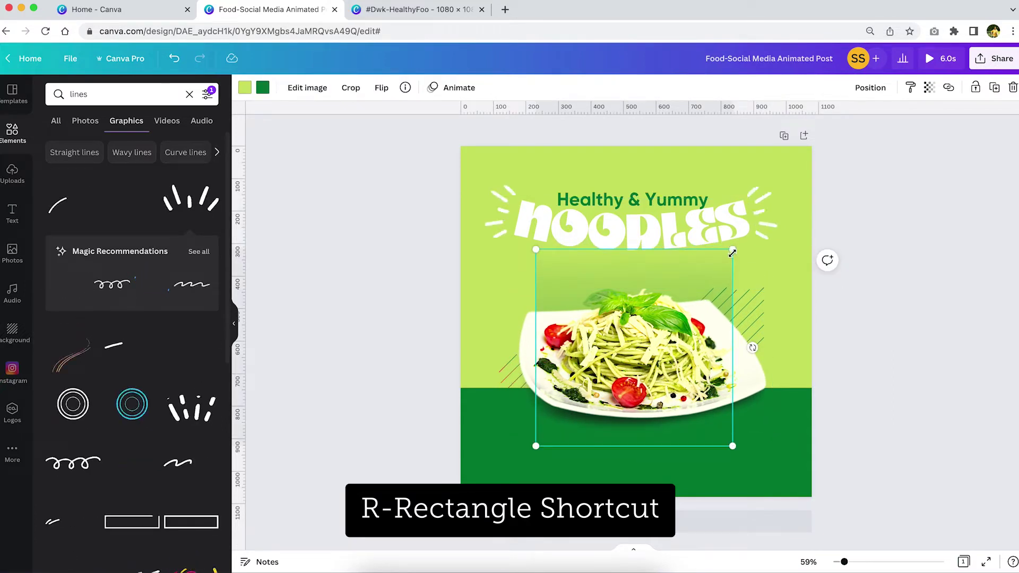
pyautogui.moveTo(732, 249); pyautogui.dragTo(588, 321)
pyautogui.press('super+z')
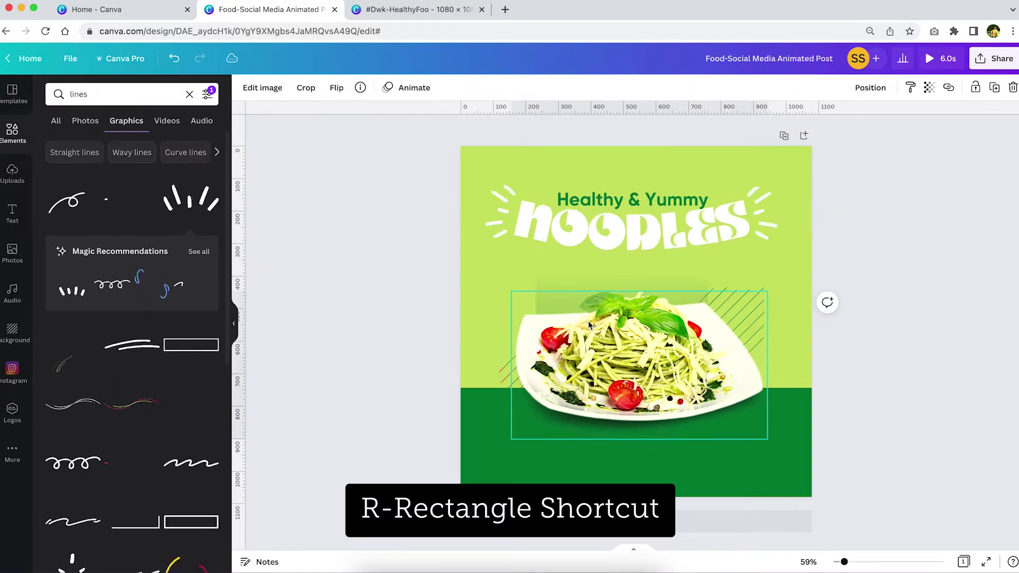
pyautogui.click(886, 293)
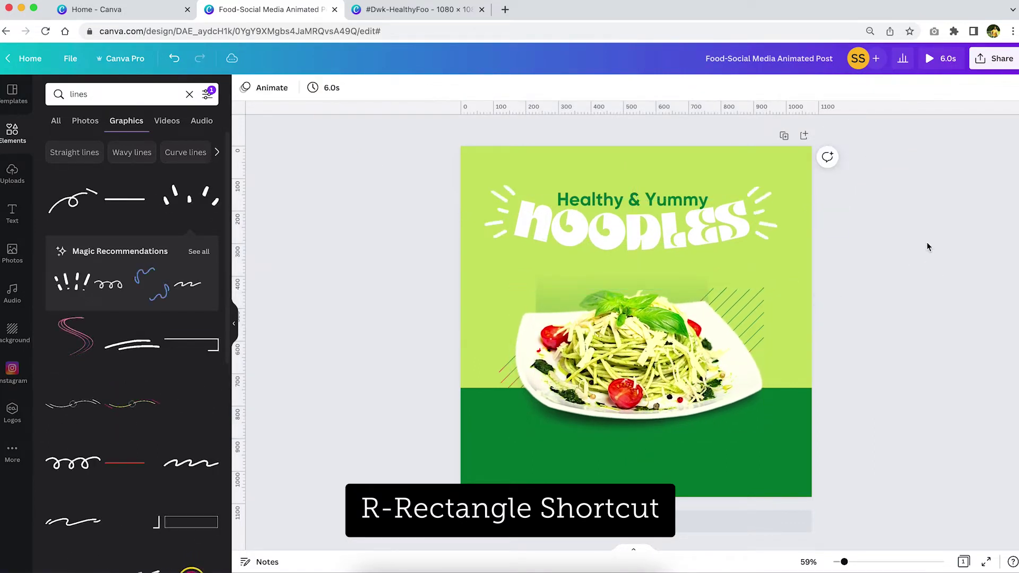
# - Add the text "100% Organic" in white Gilroy-Bold at size 18.6 on the green rectangle, below the plate's left side
pyautogui.write('t100% OR')
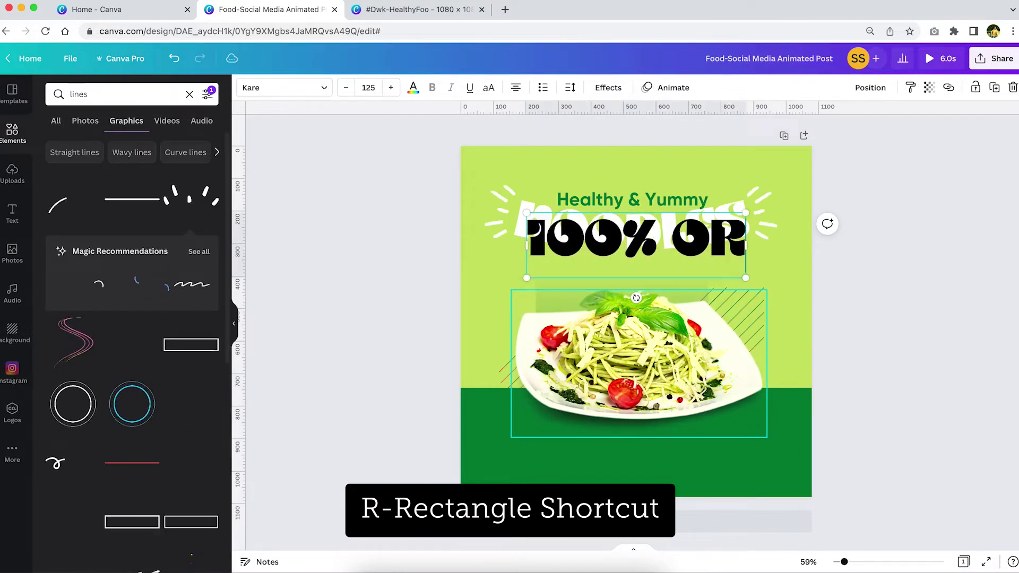
pyautogui.write('GANIC')
pyautogui.hotkey('ctrl', 'a')
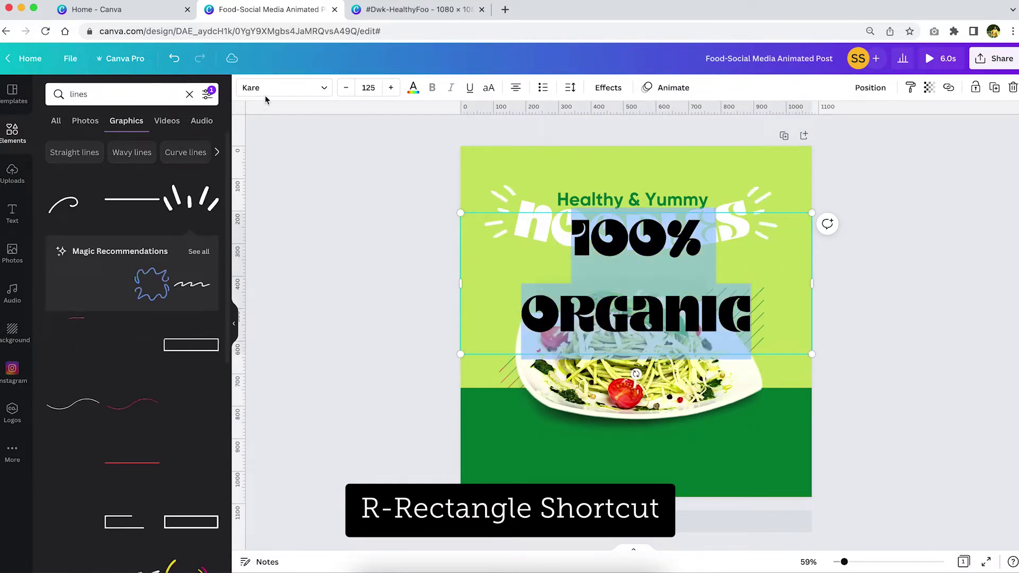
pyautogui.click(278, 86)
pyautogui.click(76, 122)
pyautogui.moveTo(815, 211); pyautogui.dragTo(508, 270)
pyautogui.moveTo(531, 388); pyautogui.dragTo(537, 461)
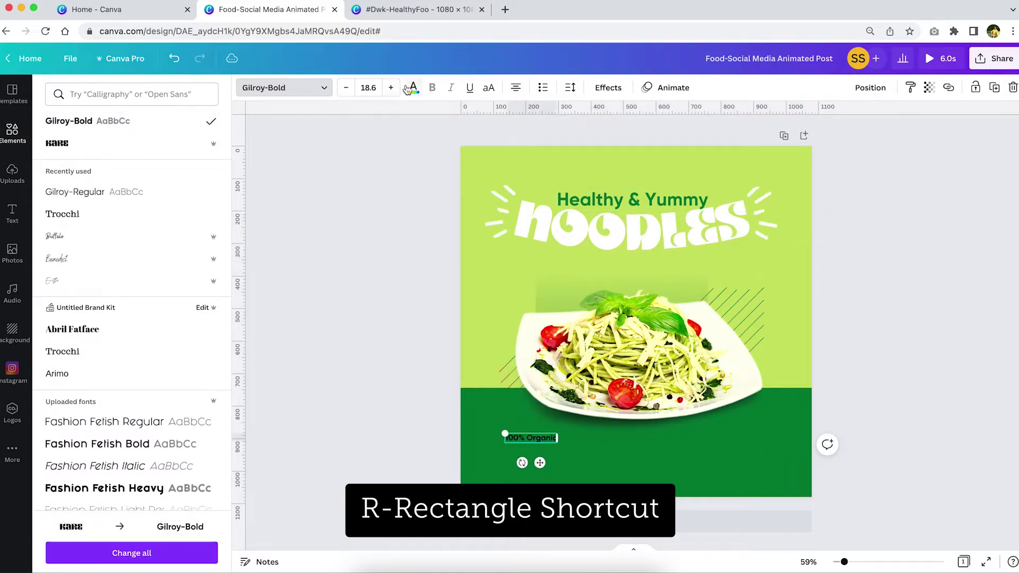
pyautogui.click(409, 88)
# - Duplicate the "100% Organic" text below itself as "Home-Made" and align both lines to their left edges
pyautogui.moveTo(540, 463); pyautogui.dragTo(540, 482)
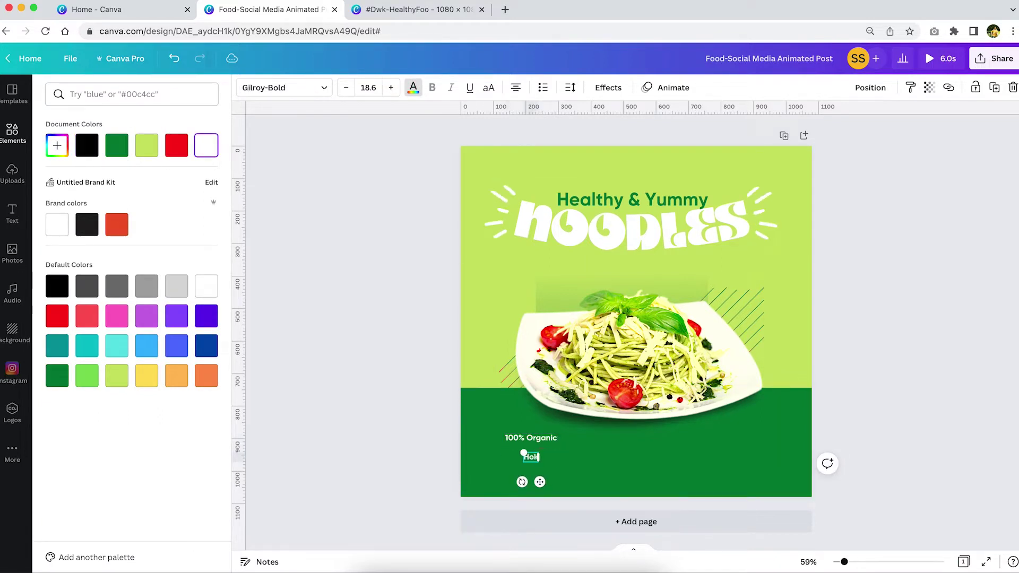
pyautogui.write('de')
pyautogui.keyDown('shift'); pyautogui.click(532, 442); pyautogui.keyUp('shift')
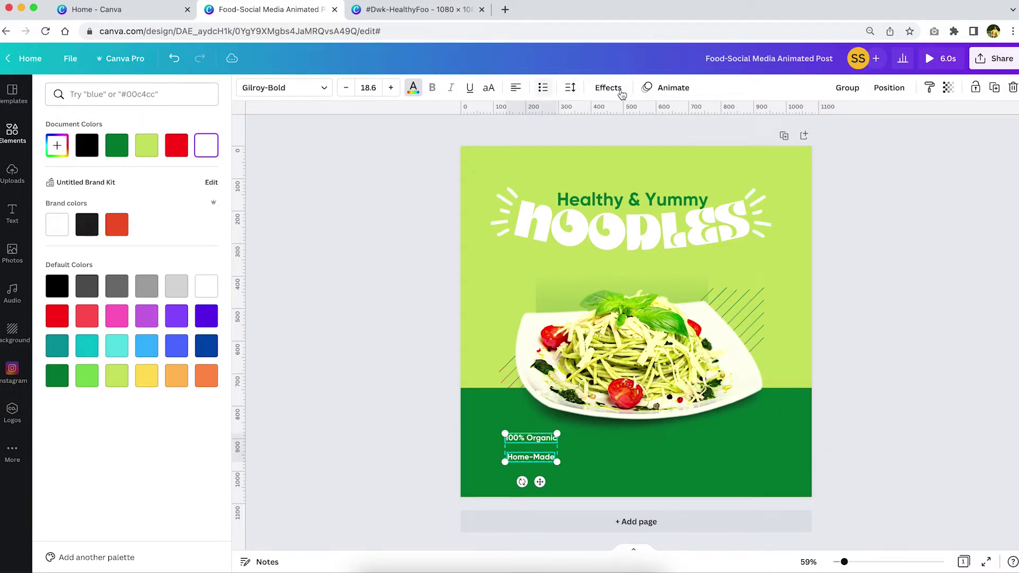
pyautogui.click(887, 86)
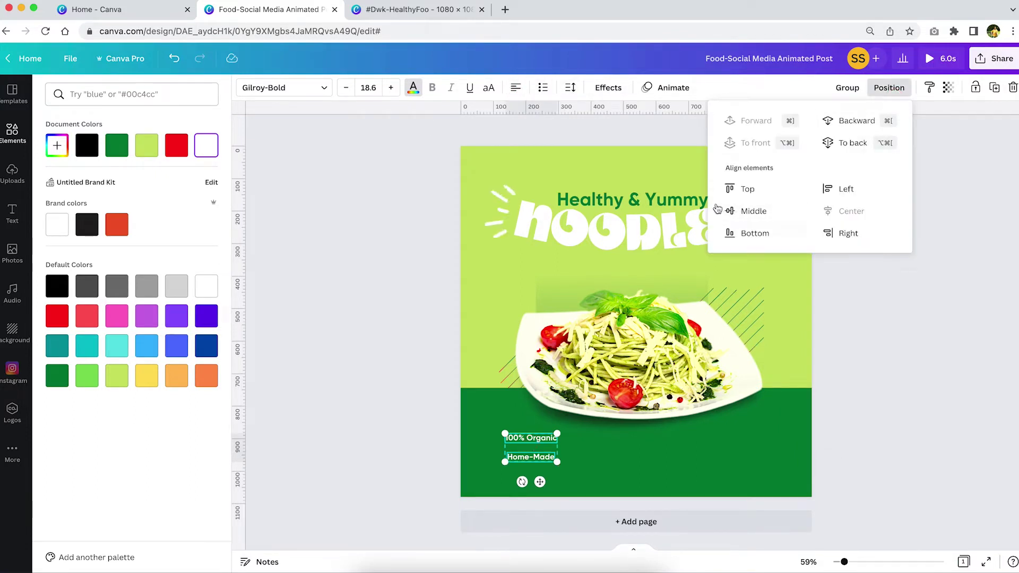
pyautogui.click(882, 345)
pyautogui.click(530, 458)
pyautogui.keyDown('shift'); pyautogui.click(530, 438); pyautogui.keyUp('shift')
pyautogui.click(888, 87)
pyautogui.click(839, 189)
pyautogui.click(933, 383)
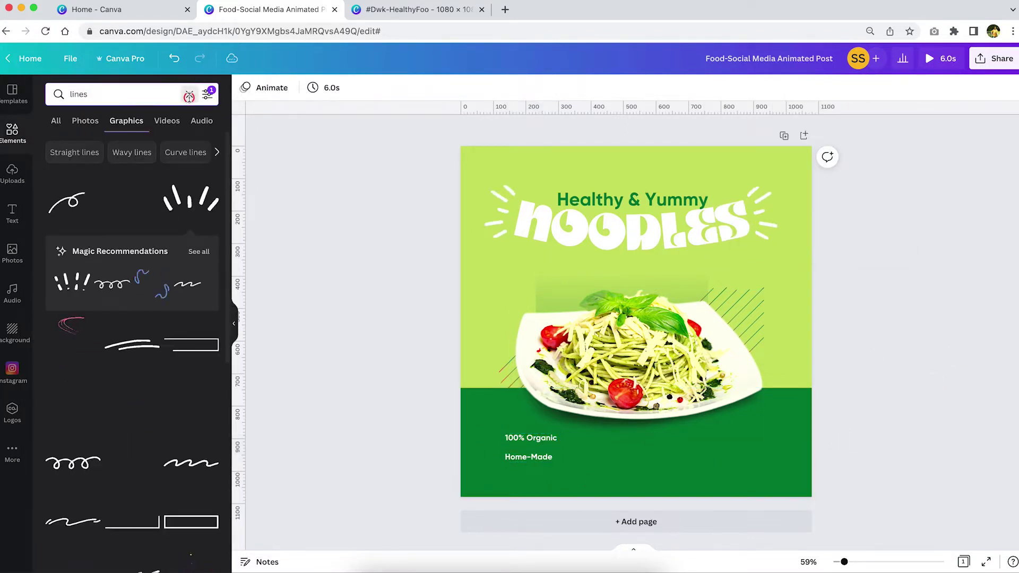
# - Search the elements for "check box" and filter the results to animated ones
pyautogui.click(189, 94)
pyautogui.write('check bo')
pyautogui.click(109, 208)
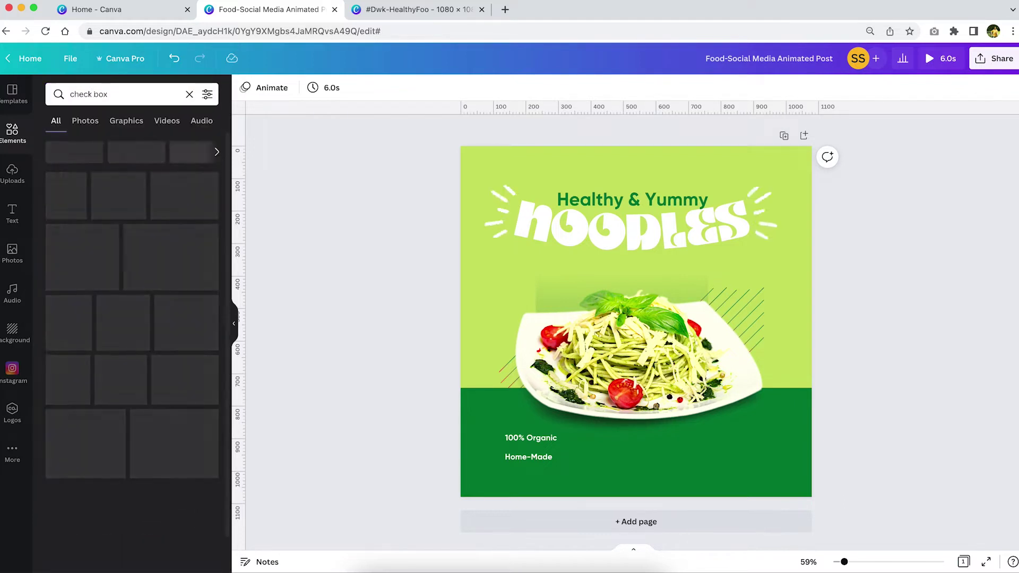
pyautogui.click(207, 95)
pyautogui.click(175, 287)
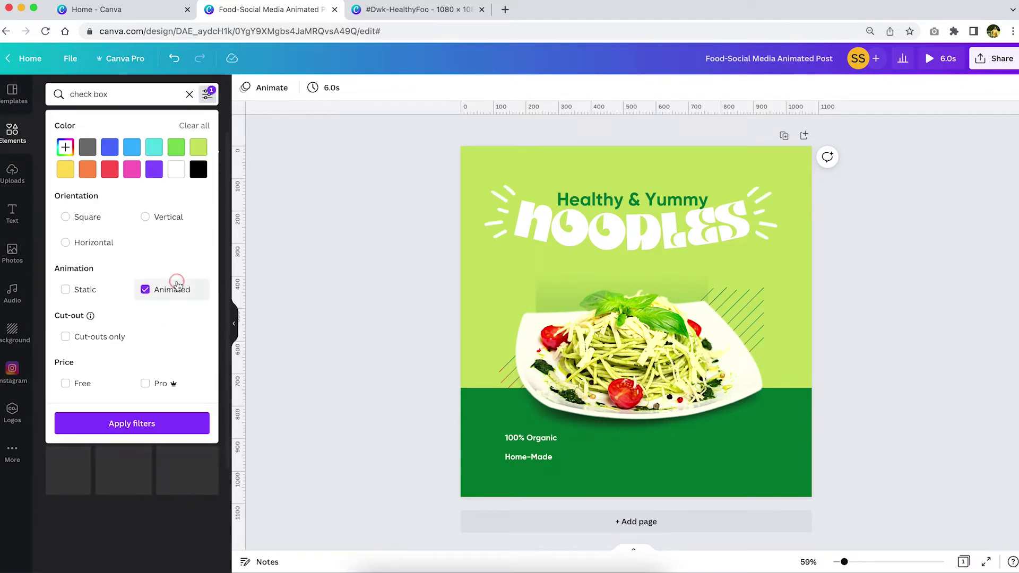
pyautogui.click(129, 423)
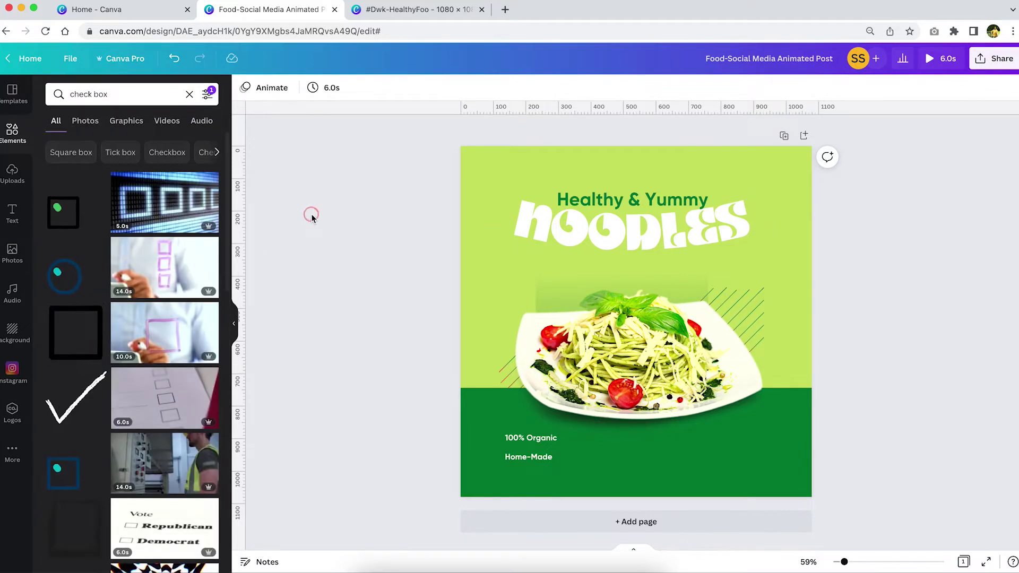
# - Add the white animated check mark, shrink it to about 70 by 61, and place it left of the "100% Organic" text
pyautogui.click(73, 399)
pyautogui.moveTo(776, 201); pyautogui.dragTo(527, 434)
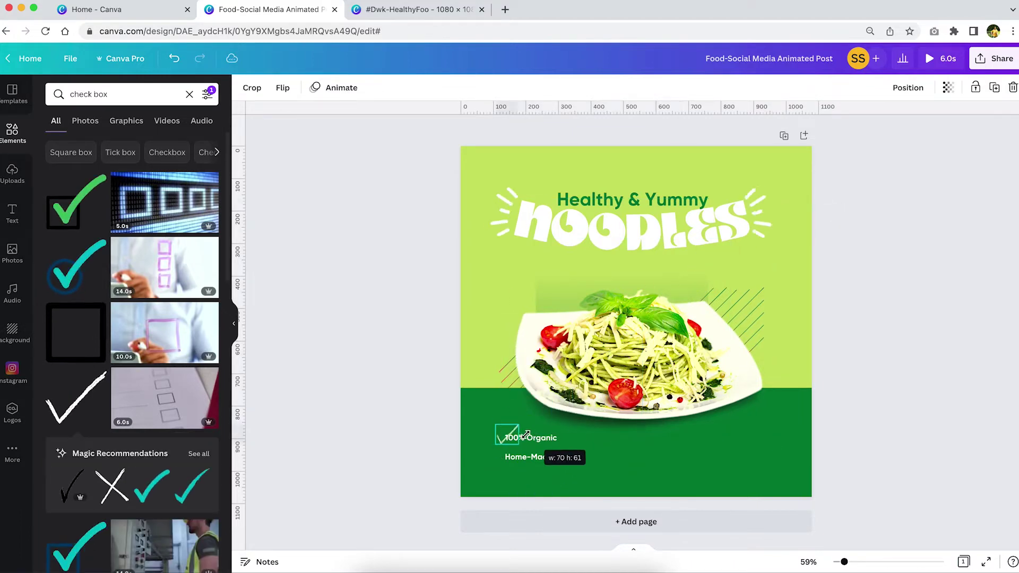
pyautogui.hotkey('shift', 'Left')
pyautogui.hotkey('shift', 'Left')
pyautogui.hotkey('shift', 'Left')
pyautogui.hotkey('shift', 'Up')
# - Duplicate the check mark beside the "Home-Made" line and move that text slightly down to match it
pyautogui.moveTo(491, 438); pyautogui.dragTo(495, 460)
pyautogui.click(523, 460)
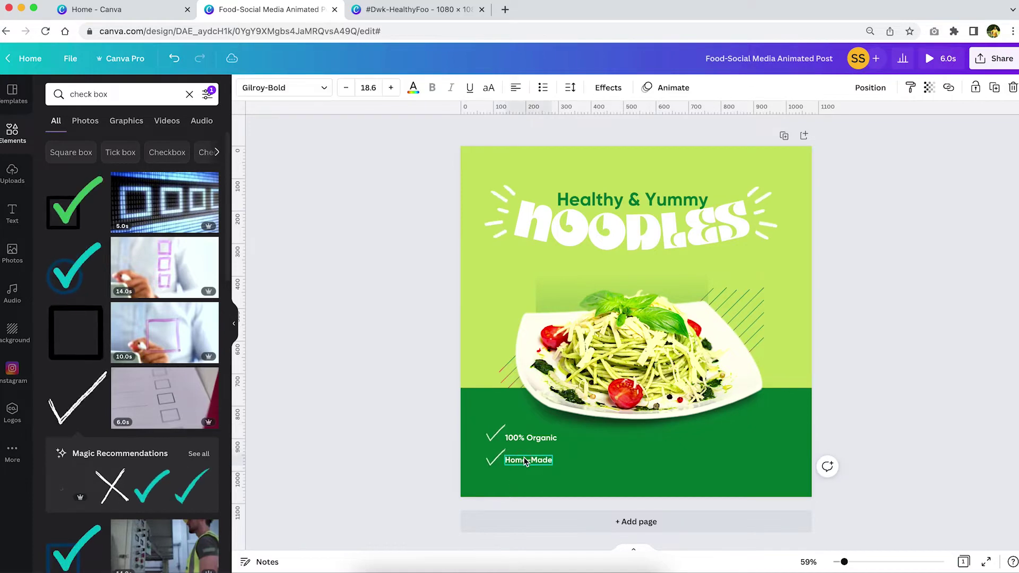
pyautogui.click(949, 343)
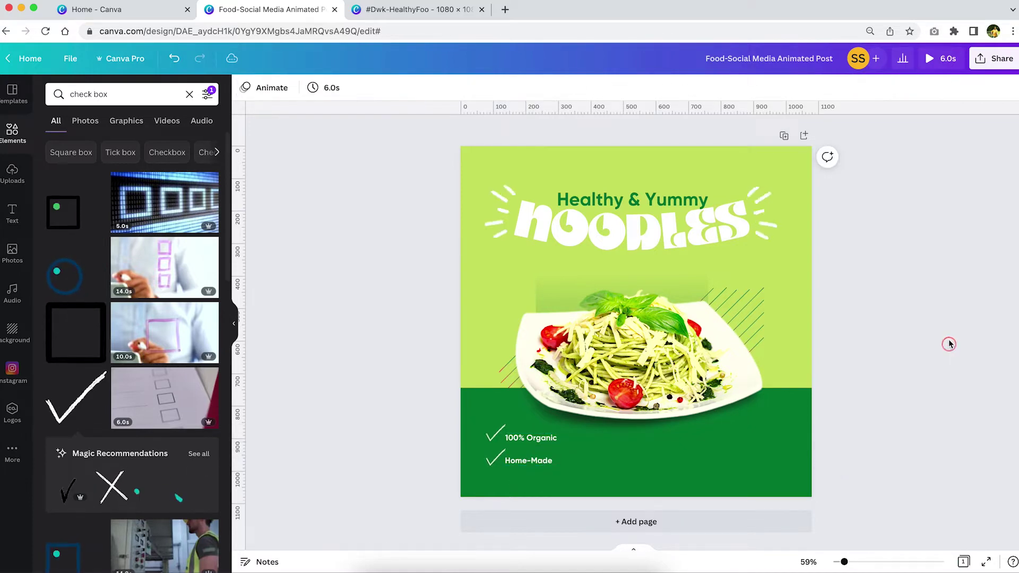
# - Add the text line "Check more" on the green band, below and right of the plate
pyautogui.press('t')
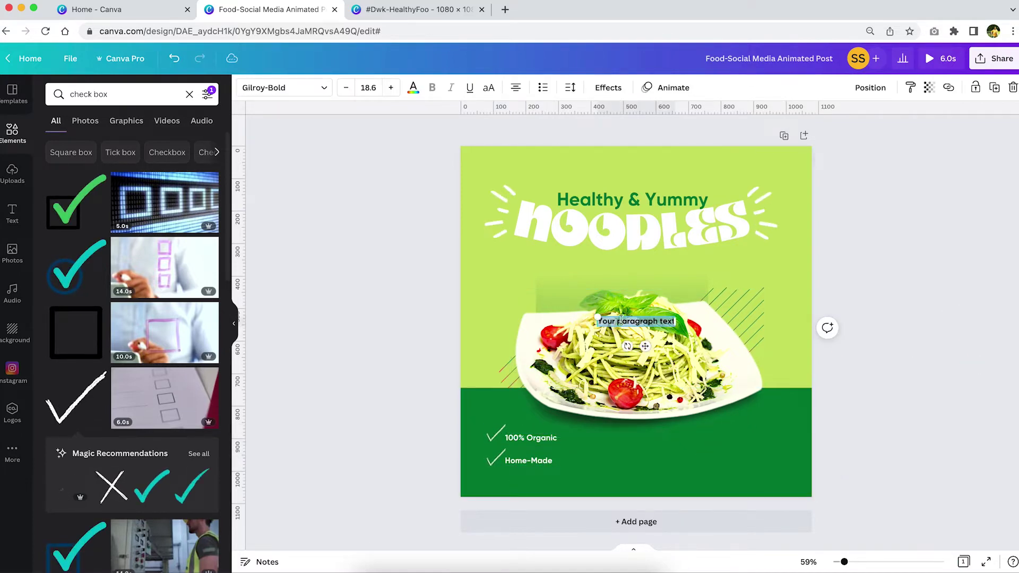
pyautogui.moveTo(643, 345); pyautogui.dragTo(718, 461)
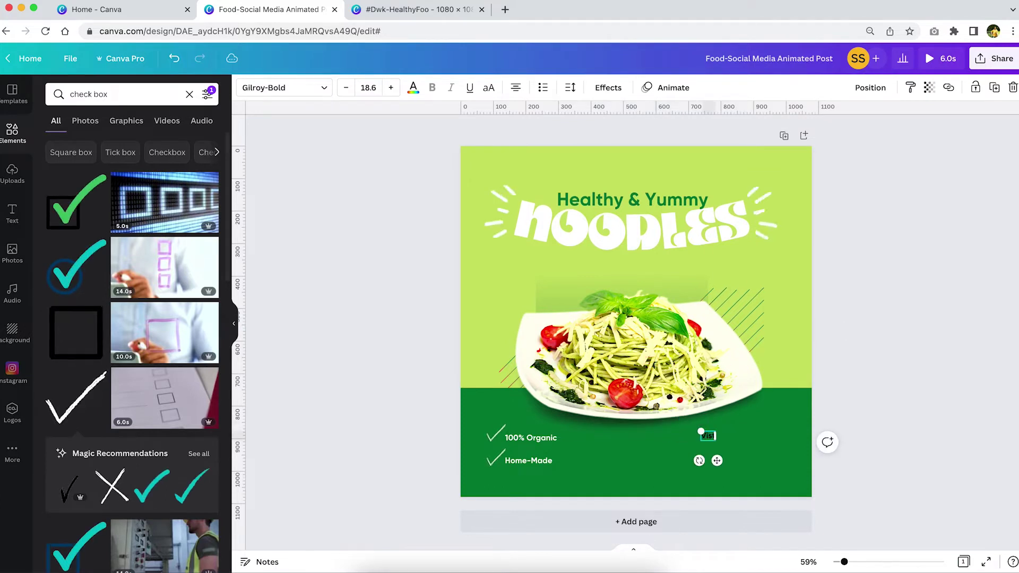
pyautogui.write('Check more')
pyautogui.moveTo(716, 460); pyautogui.dragTo(762, 456)
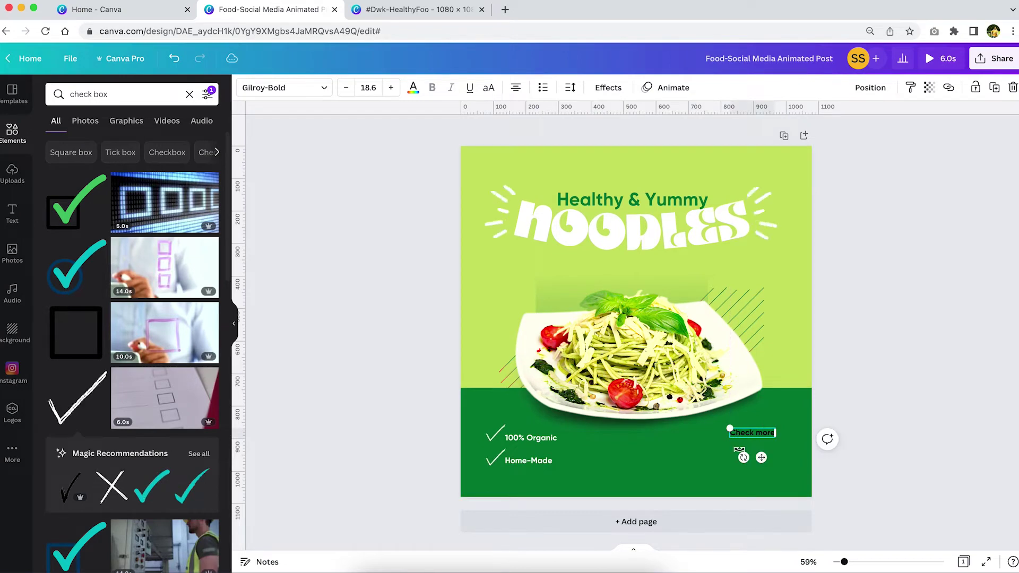
# - Duplicate the "Check more" text directly below itself and change the copy to "Offers"
pyautogui.click(761, 441)
pyautogui.click(761, 434)
pyautogui.click(886, 427)
pyautogui.click(761, 433)
pyautogui.write('Offe')
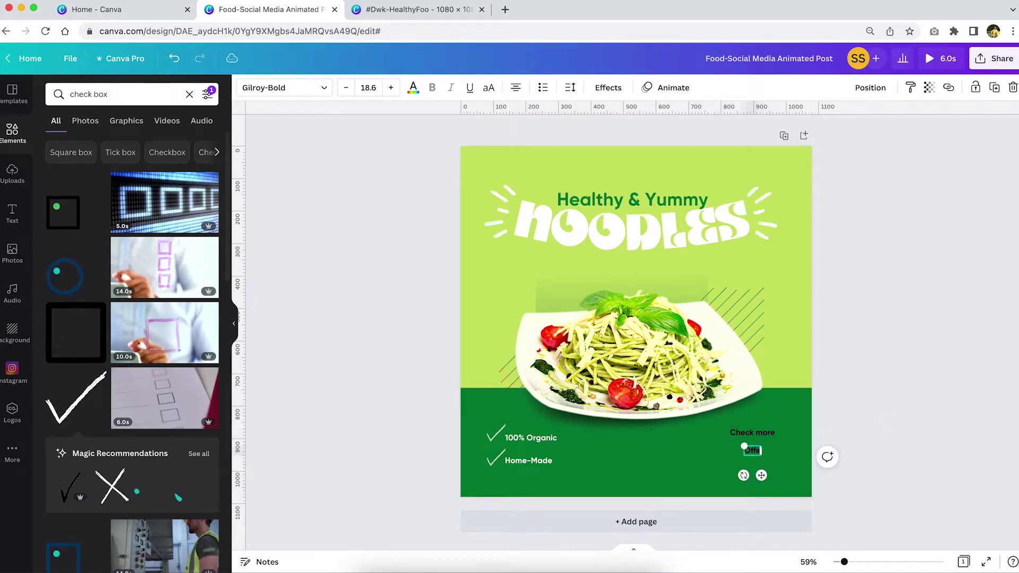
pyautogui.write('rs')
# - Set the "Offers" text in the Kare font at about size 37.6 and place it unrotated directly beneath "Check more"
pyautogui.moveTo(740, 446); pyautogui.dragTo(682, 422)
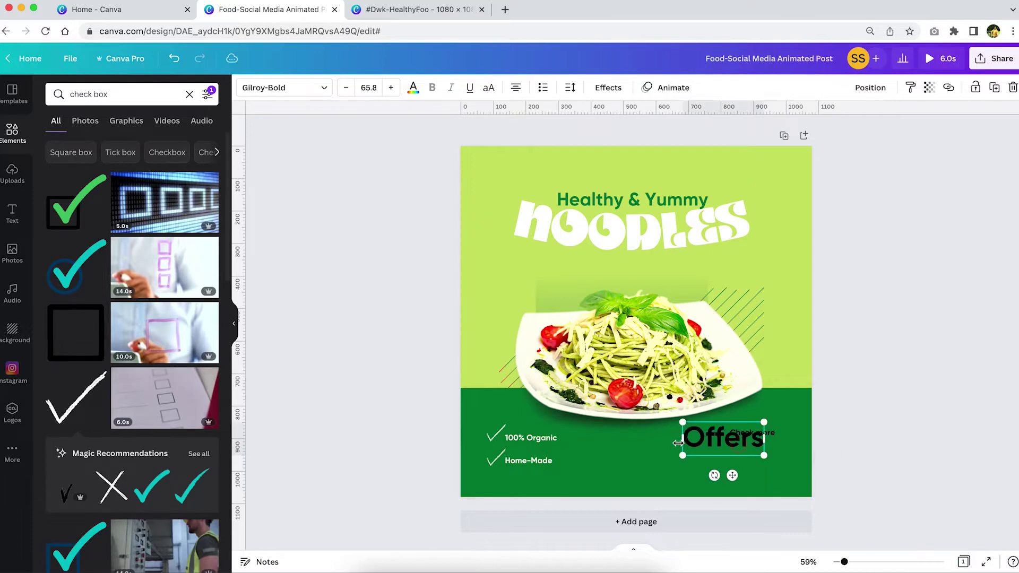
pyautogui.click(318, 88)
pyautogui.click(80, 146)
pyautogui.moveTo(671, 457); pyautogui.dragTo(744, 463)
pyautogui.write('z')
pyautogui.press('BackSpace')
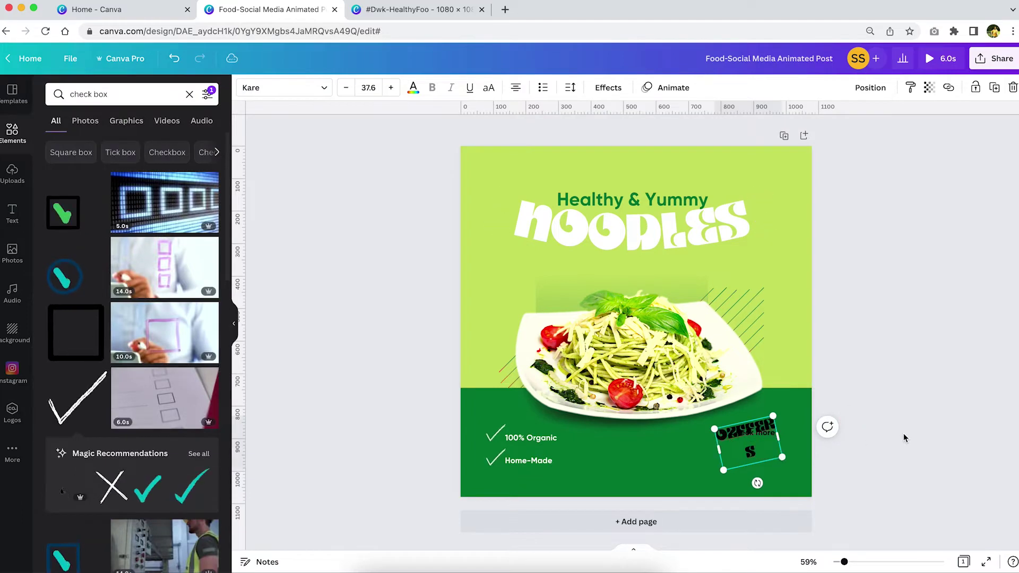
pyautogui.press('super+z')
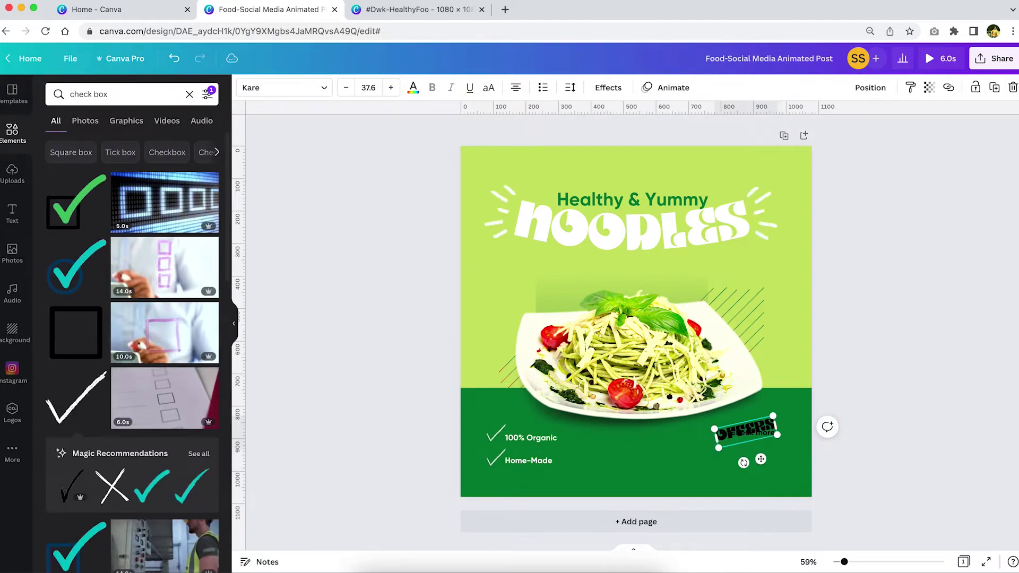
pyautogui.press('super+z')
pyautogui.moveTo(758, 461); pyautogui.dragTo(759, 476)
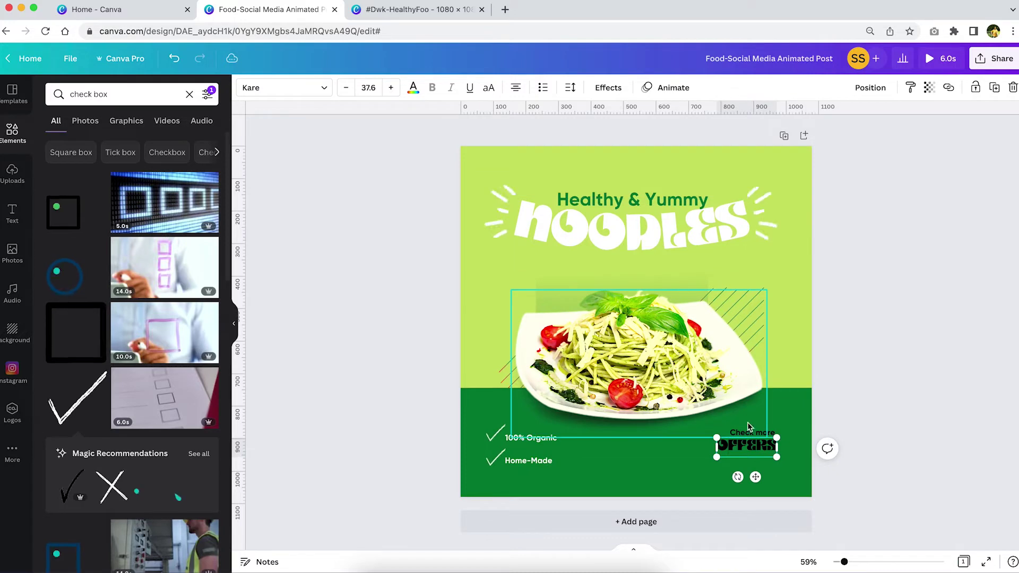
# - Color both the "Check more" and "OFFERS" texts white
pyautogui.keyDown('shift'); pyautogui.click(750, 431); pyautogui.keyUp('shift')
pyautogui.click(415, 88)
pyautogui.click(209, 147)
pyautogui.click(841, 403)
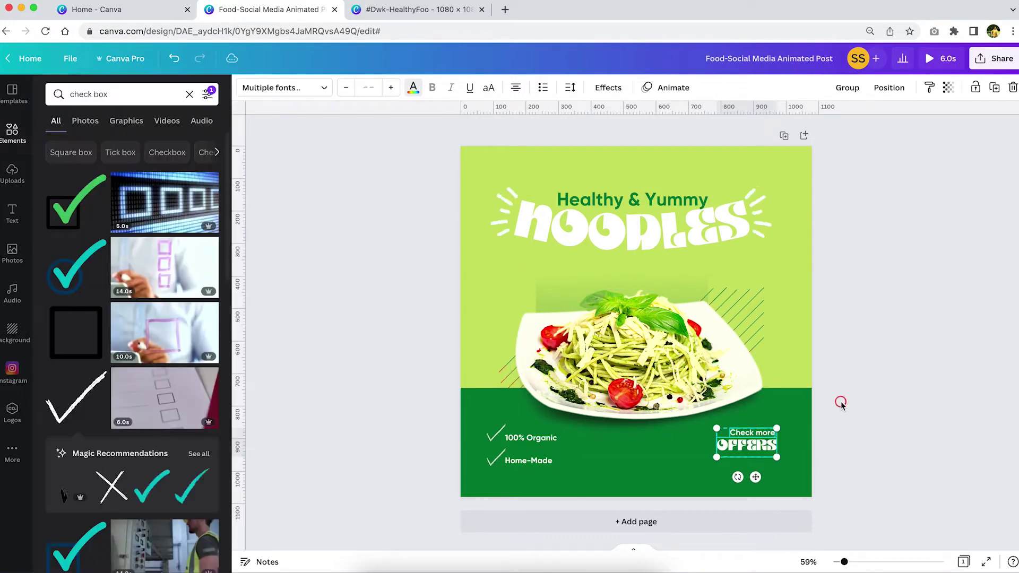
# - Recolor the "OFFERS" text with the light green document color
pyautogui.click(742, 444)
pyautogui.click(413, 89)
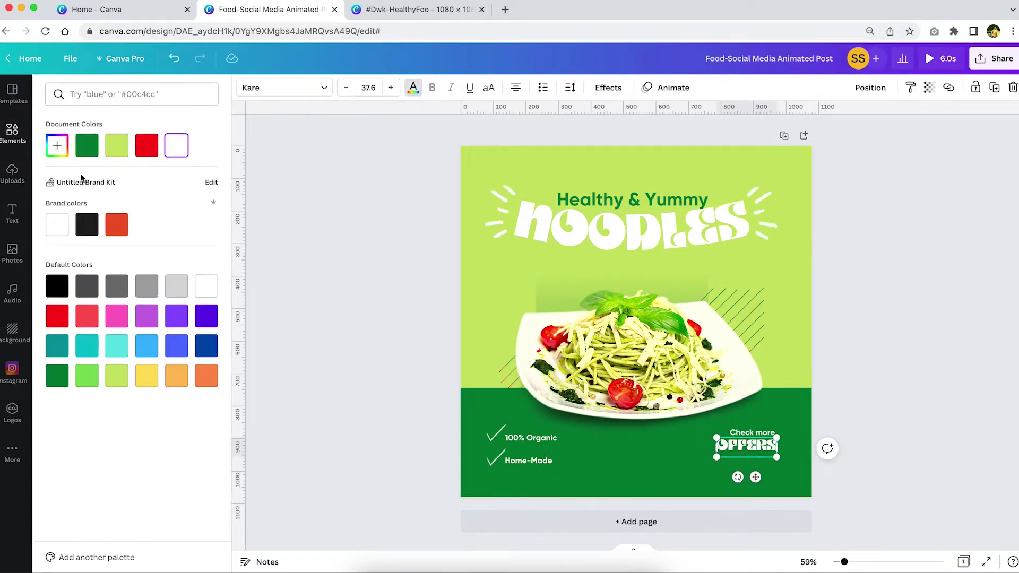
pyautogui.click(123, 150)
# - Color only the "100%" part of the "100% Organic" line light green
pyautogui.click(529, 434)
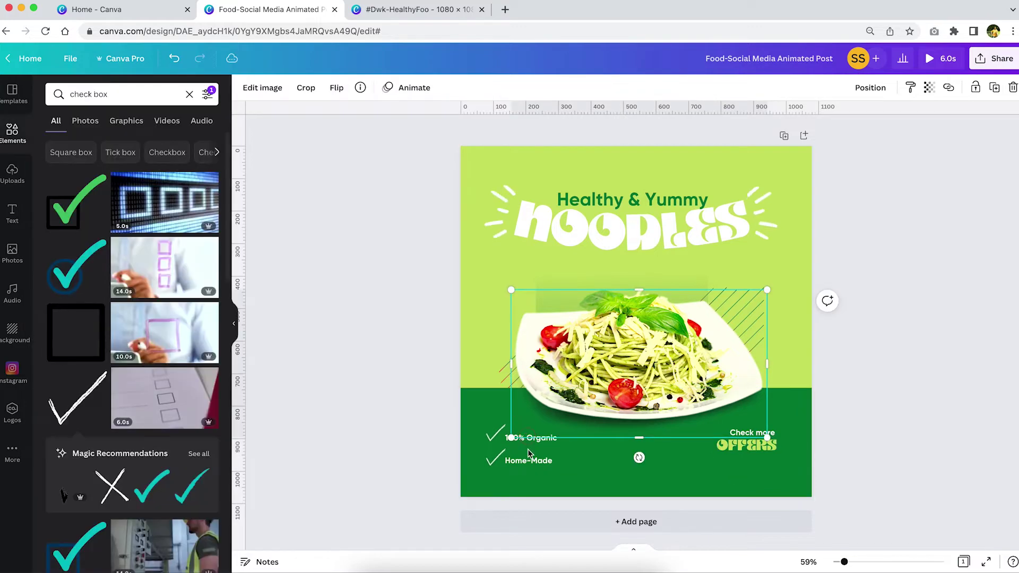
pyautogui.click(528, 437)
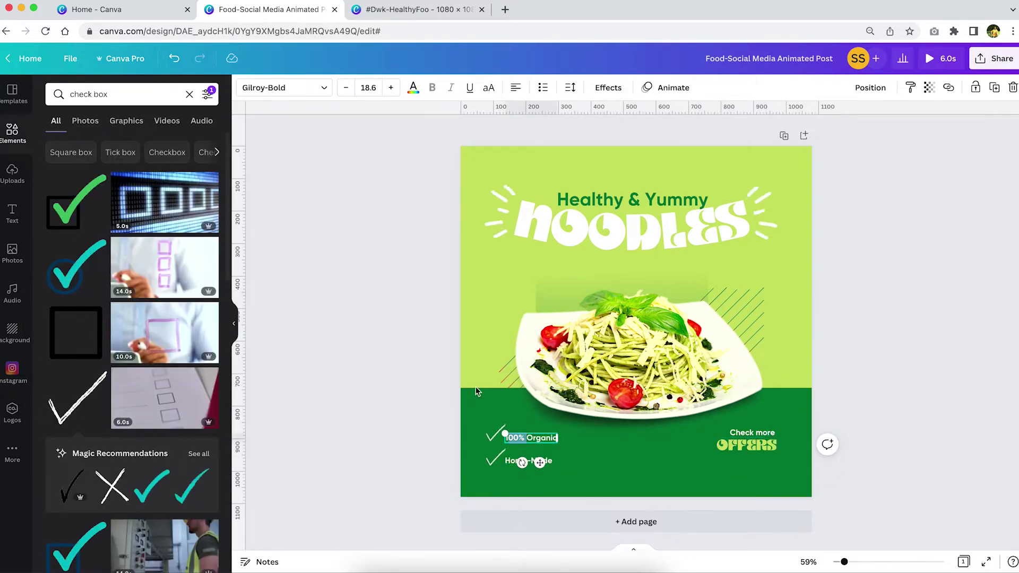
pyautogui.click(414, 88)
pyautogui.click(117, 145)
# - Insert "100%" before "Home-Made" and color just that part light green
pyautogui.click(512, 461)
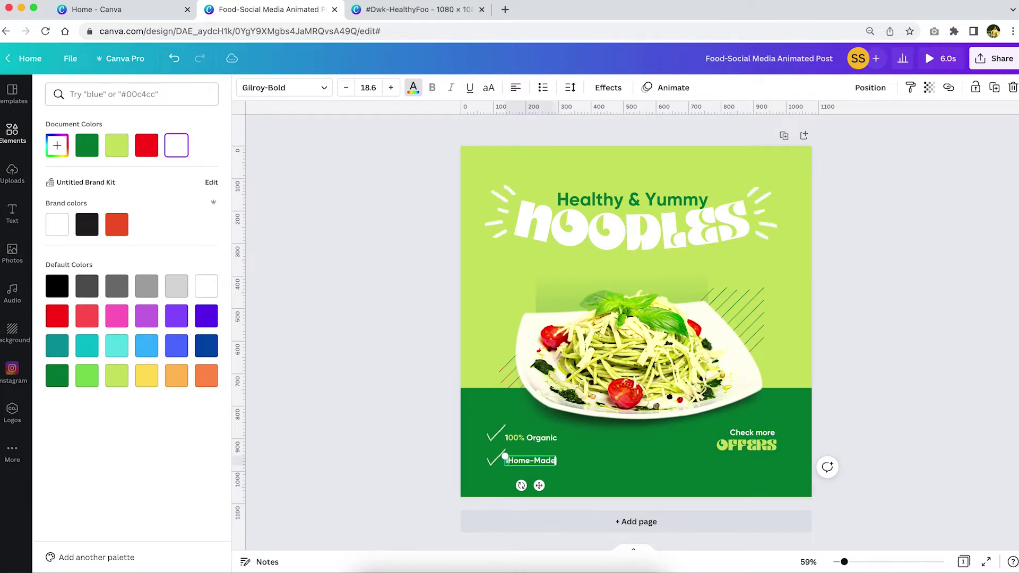
pyautogui.doubleClick(524, 466)
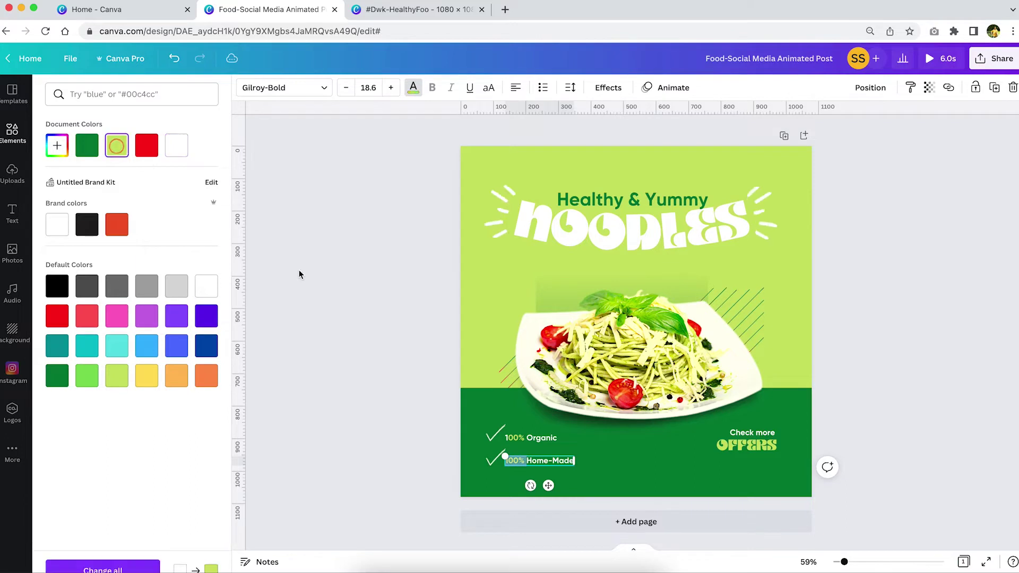
pyautogui.click(364, 391)
pyautogui.click(543, 468)
# - Shrink both check marks slightly and realign the "100% Organic" and "100% Home-Made" lines with them
pyautogui.click(499, 436)
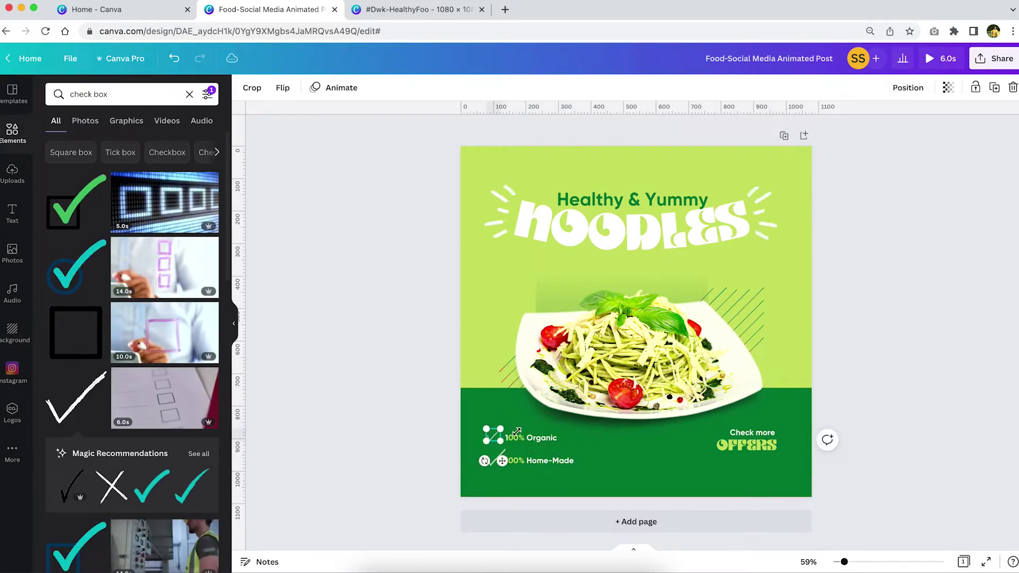
pyautogui.click(529, 443)
pyautogui.click(484, 466)
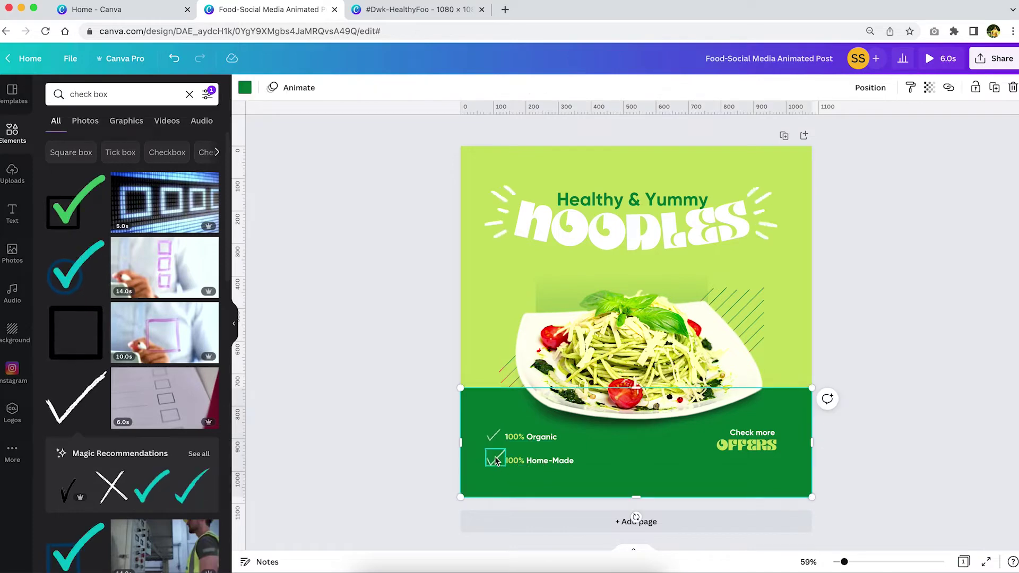
pyautogui.click(498, 438)
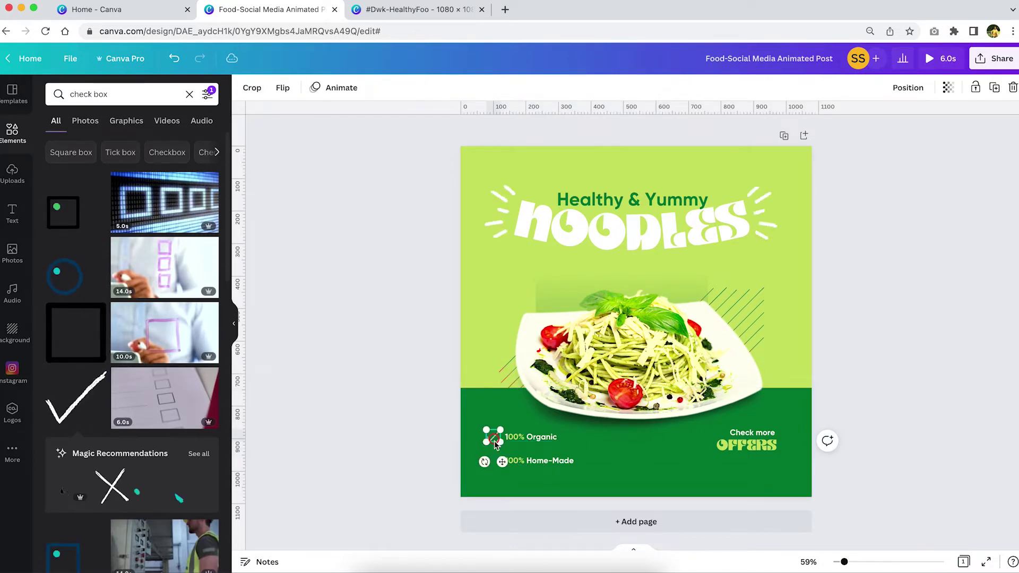
pyautogui.click(539, 461)
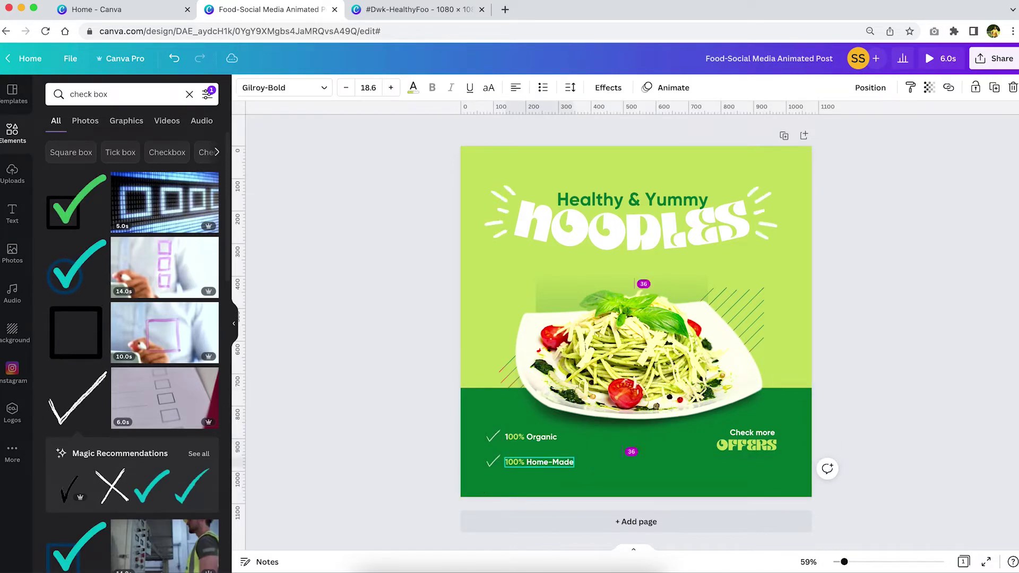
pyautogui.click(886, 414)
# - Enlarge "Check more" to size 20.1 and add a small white "@" text just right of "OFFERS"
pyautogui.click(769, 446)
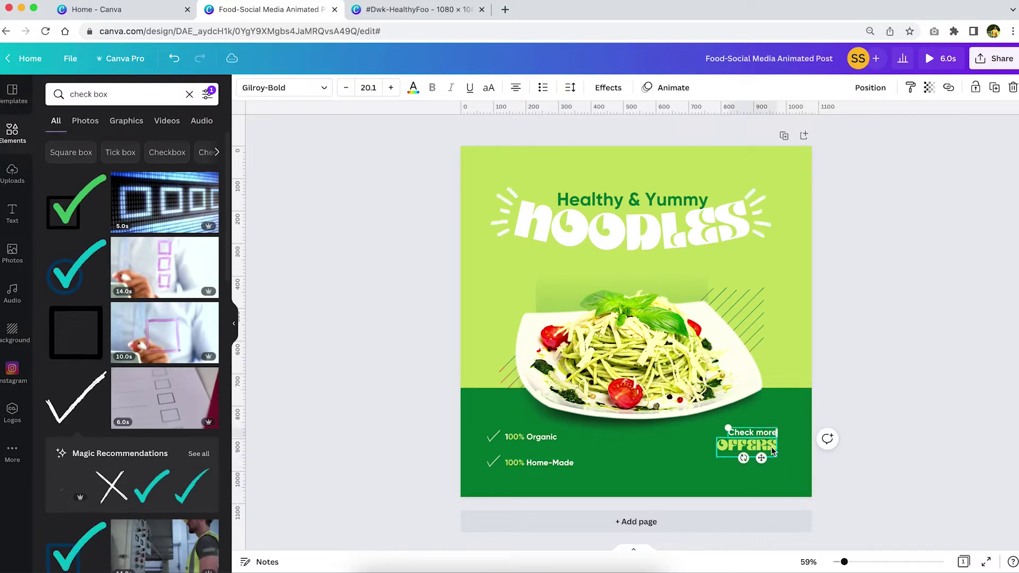
pyautogui.click(841, 417)
pyautogui.moveTo(759, 434); pyautogui.dragTo(747, 467)
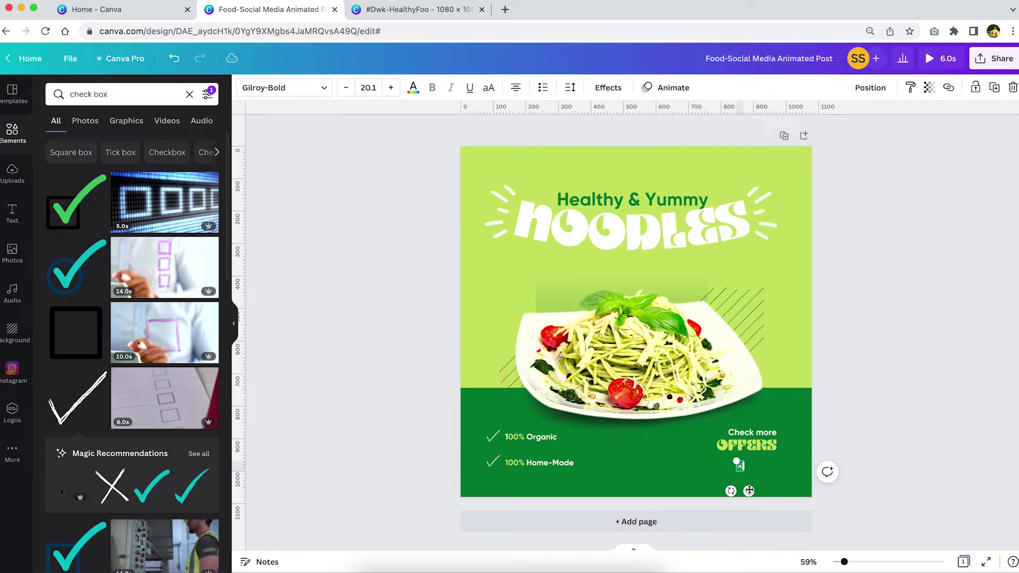
pyautogui.click(907, 395)
# - Search the elements for "social media icons" and look through the animated graphics
pyautogui.click(122, 94)
pyautogui.write('social')
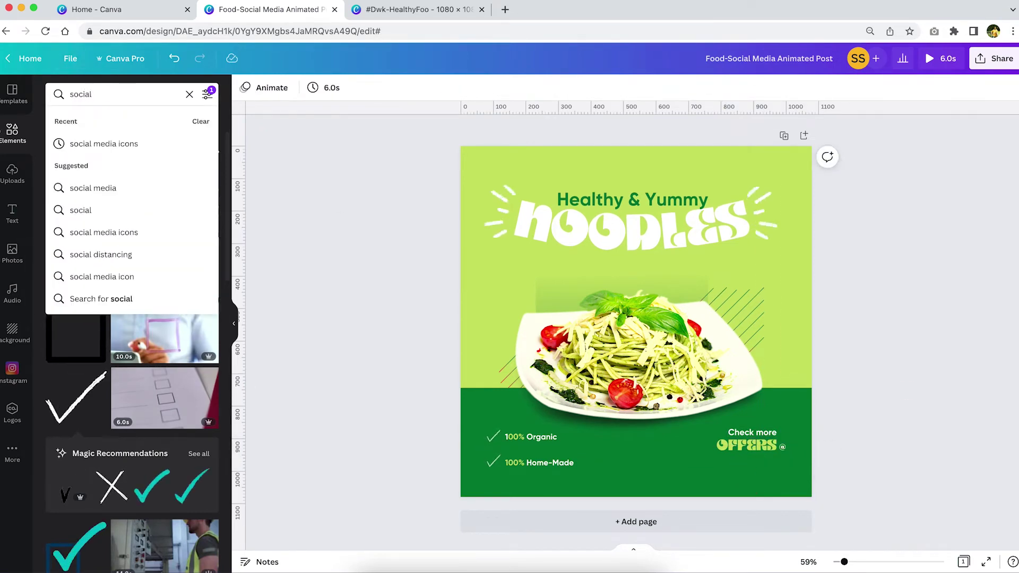
pyautogui.click(107, 147)
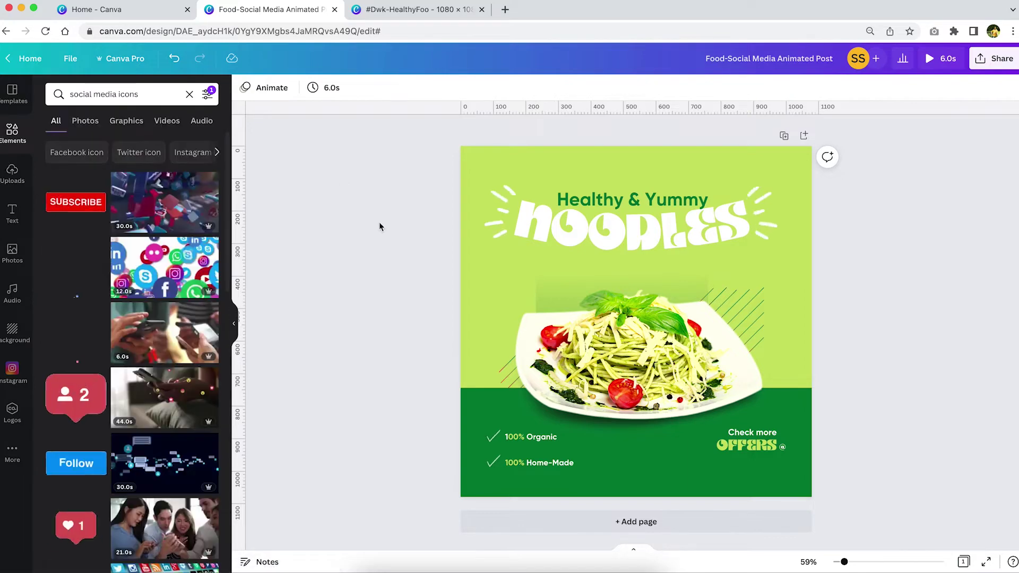
pyautogui.click(126, 121)
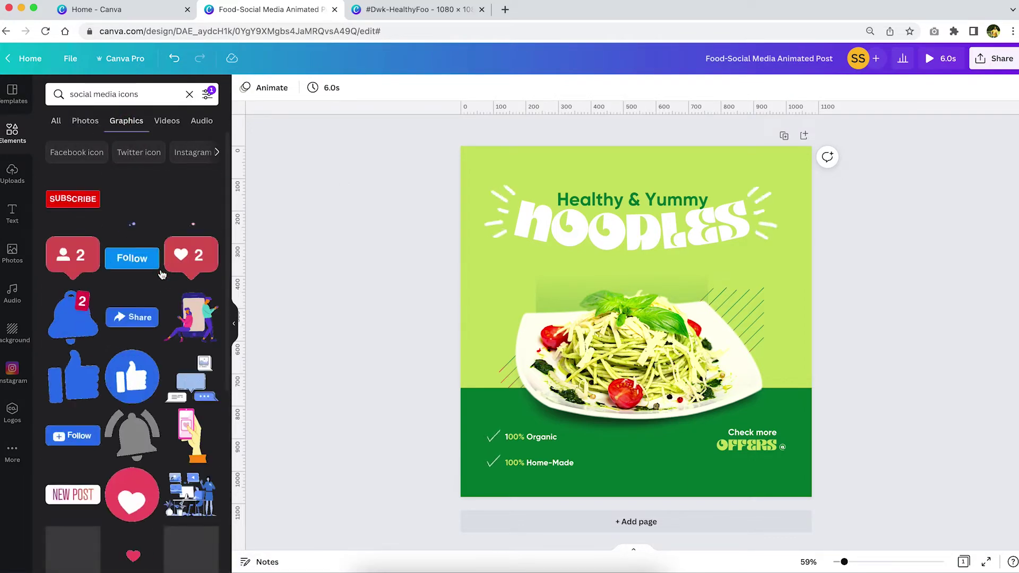
pyautogui.scroll(-5, 163, 386)
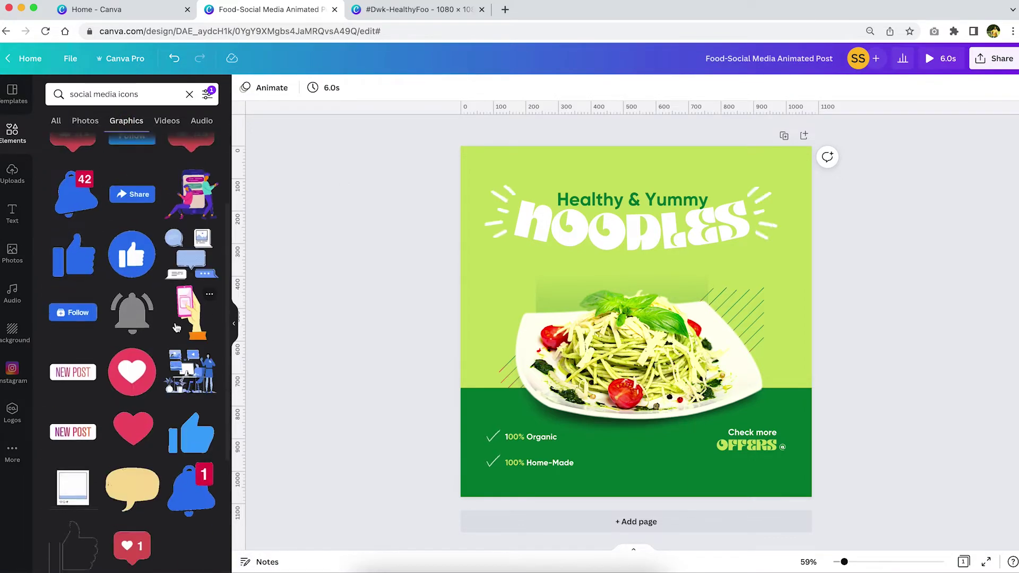
pyautogui.scroll(5, 176, 327)
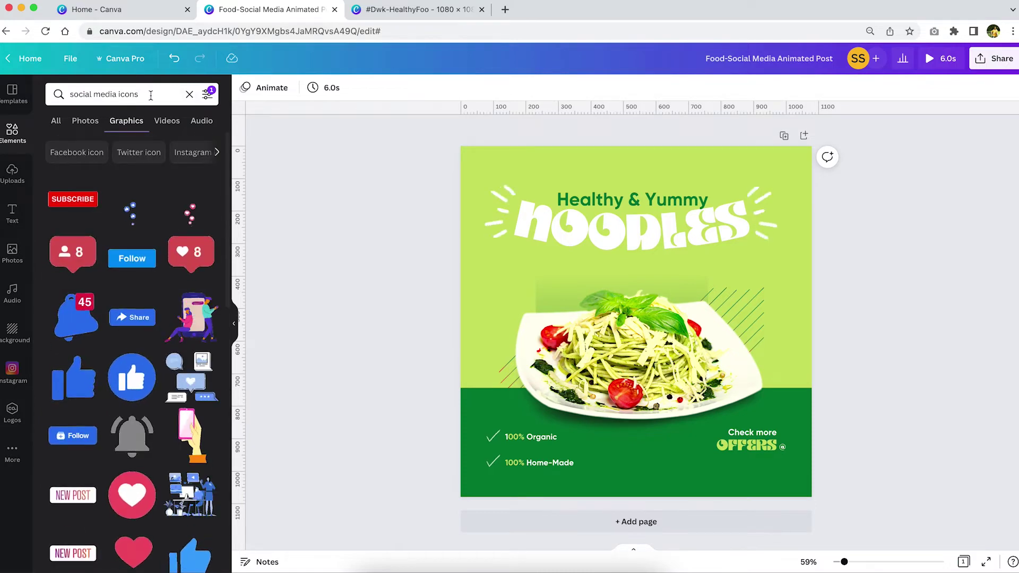
# - Change the graphics search to "social media icon" and remove the animated-only filter
pyautogui.click(150, 94)
pyautogui.press('BackSpace')
pyautogui.press('Return')
pyautogui.scroll(-5, 155, 386)
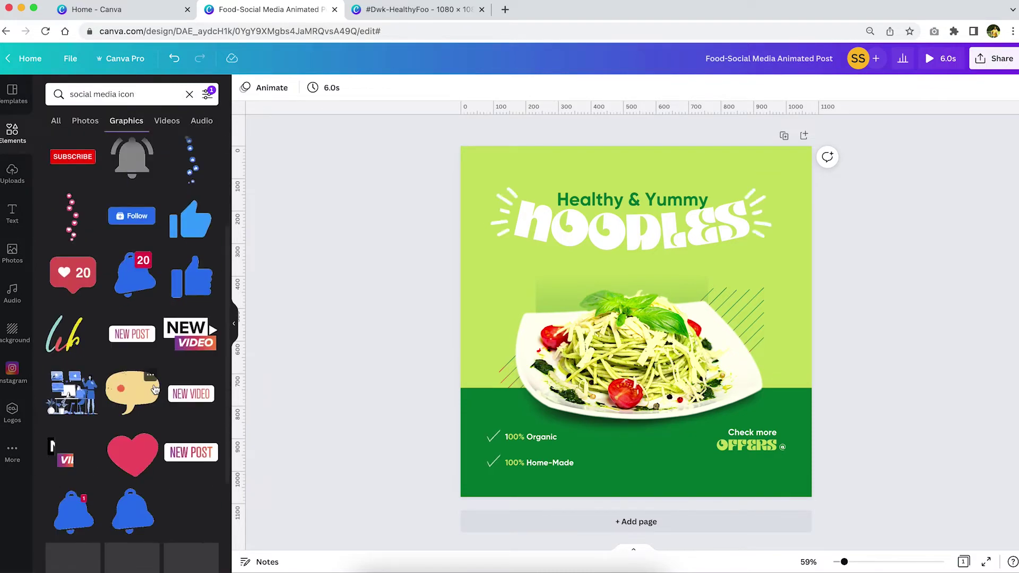
pyautogui.scroll(-5, 155, 390)
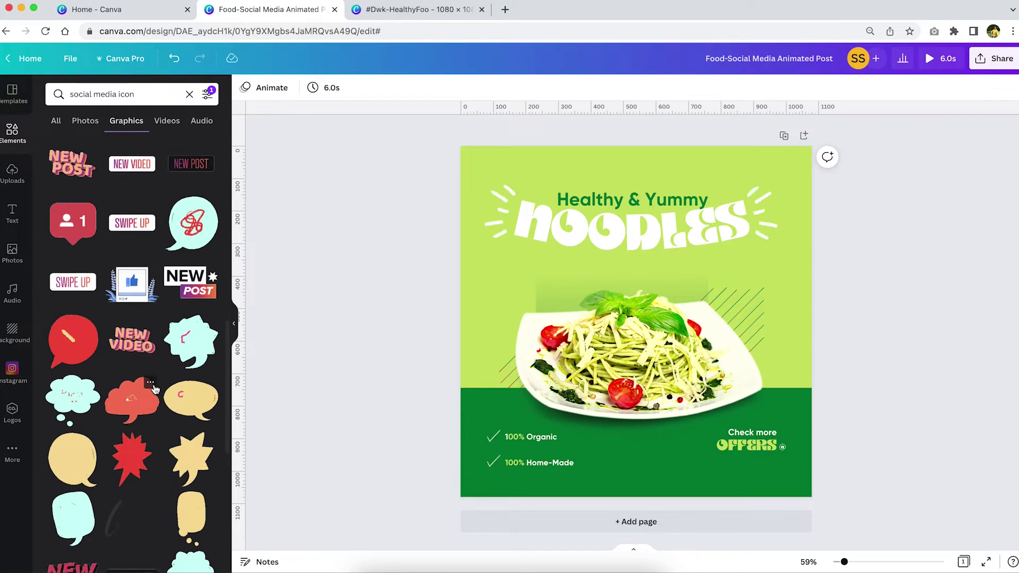
pyautogui.click(207, 94)
pyautogui.click(145, 289)
pyautogui.click(276, 245)
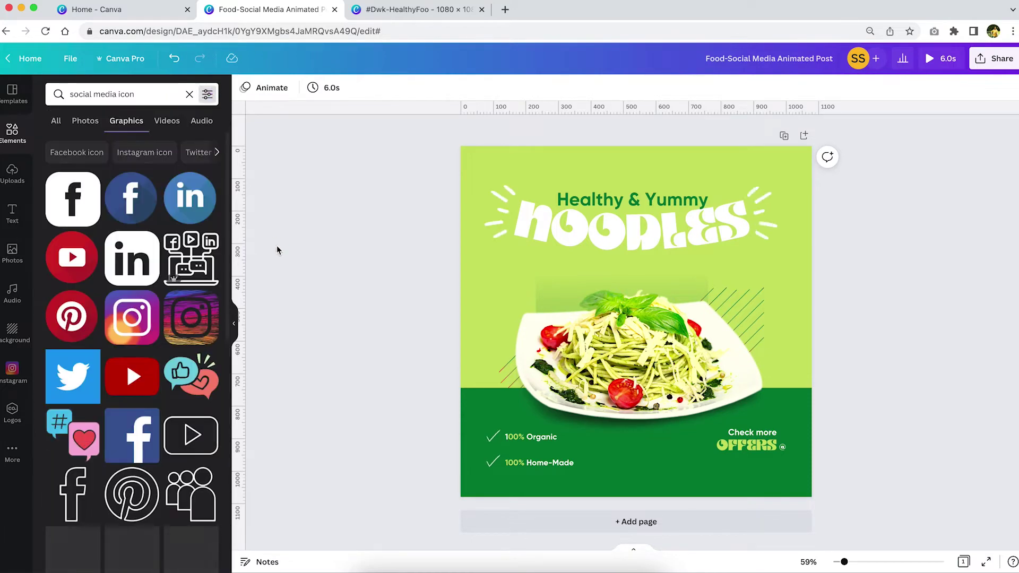
# - Add the solid Facebook icon and the outlined Instagram and YouTube icons, moving the Instagram icon aside to the left
pyautogui.click(66, 207)
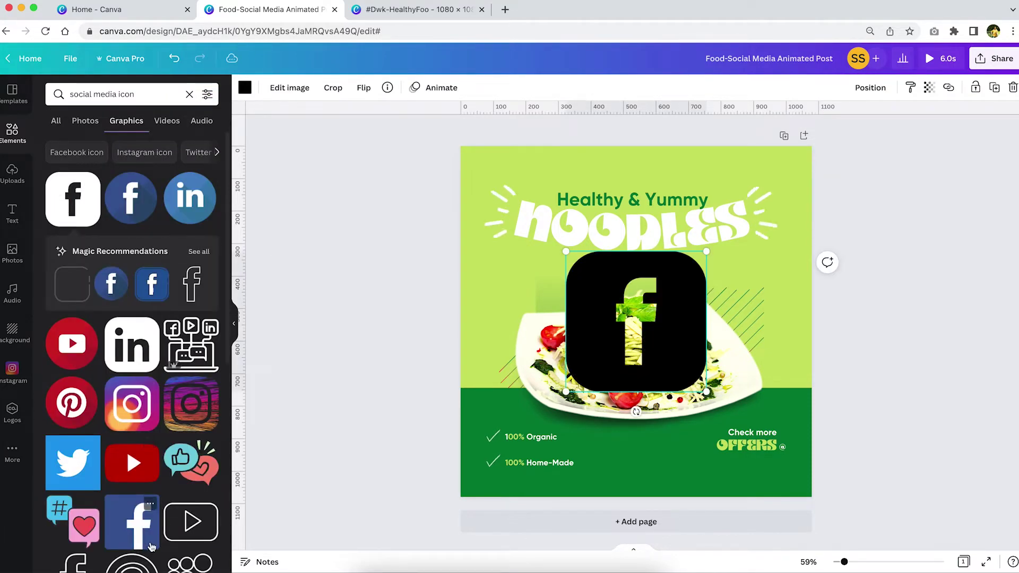
pyautogui.scroll(-4, 126, 448)
pyautogui.click(141, 425)
pyautogui.scroll(-2, 141, 424)
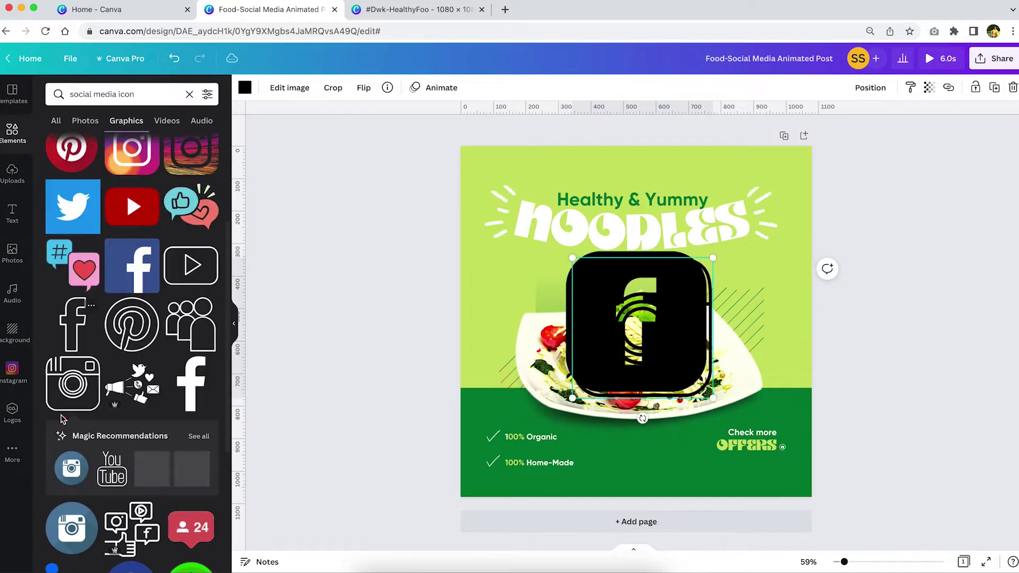
pyautogui.click(197, 278)
pyautogui.moveTo(677, 328); pyautogui.dragTo(568, 358)
# - Replace the solid Facebook icon with the outlined Facebook icon
pyautogui.click(671, 304)
pyautogui.press('Delete')
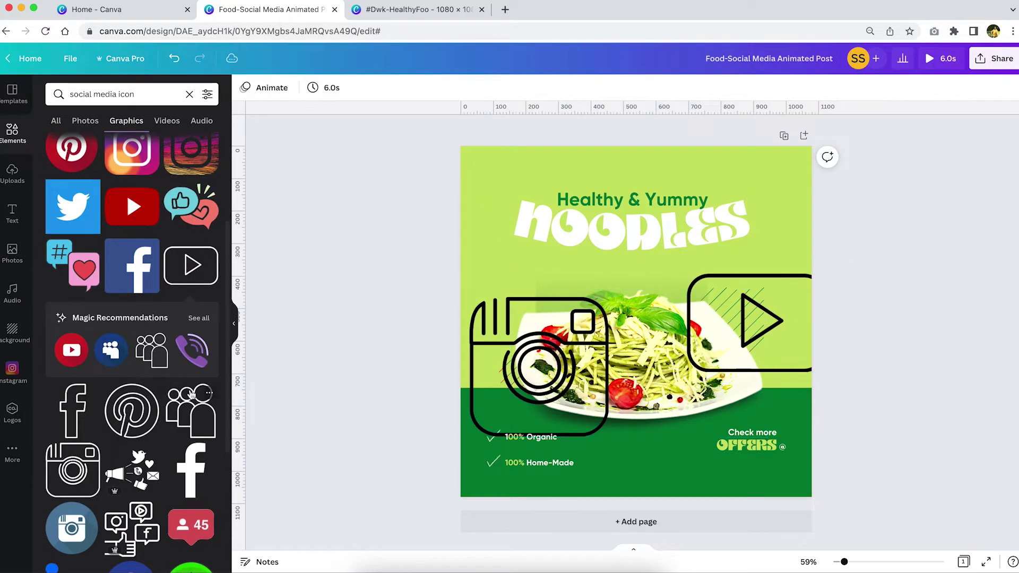
pyautogui.click(79, 413)
# - Shrink the Instagram, Facebook and YouTube icons together and move them beneath the "OFFERS" text
pyautogui.click(548, 310)
pyautogui.keyDown('shift'); pyautogui.click(645, 273); pyautogui.keyUp('shift')
pyautogui.keyDown('shift'); pyautogui.click(769, 301); pyautogui.keyUp('shift')
pyautogui.moveTo(866, 268); pyautogui.dragTo(786, 333)
pyautogui.moveTo(830, 249); pyautogui.dragTo(758, 469)
pyautogui.click(871, 467)
# - Spread the three social icons apart in a row below "OFFERS" and enlarge the Instagram icon
pyautogui.moveTo(845, 564); pyautogui.dragTo(881, 562)
pyautogui.scroll(-3, 836, 513)
pyautogui.hscroll(4, 837, 513)
pyautogui.moveTo(837, 514); pyautogui.dragTo(942, 517)
pyautogui.moveTo(780, 499); pyautogui.dragTo(838, 505)
pyautogui.moveTo(753, 489); pyautogui.dragTo(778, 468)
# - Enlarge the Facebook and YouTube icons to roughly the Instagram icon's height and reposition the Facebook icon between them
pyautogui.click(836, 504)
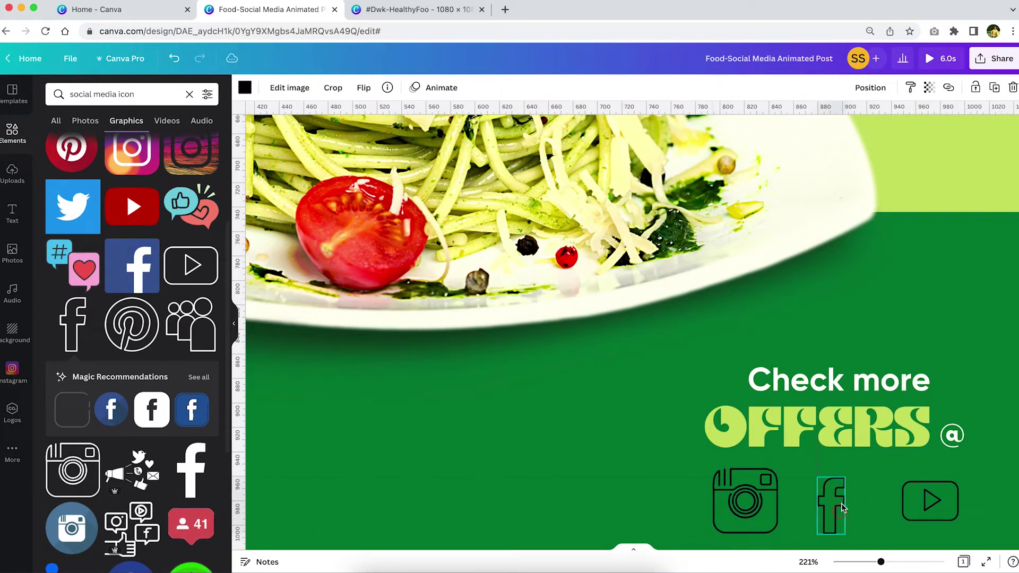
pyautogui.moveTo(858, 471); pyautogui.dragTo(868, 468)
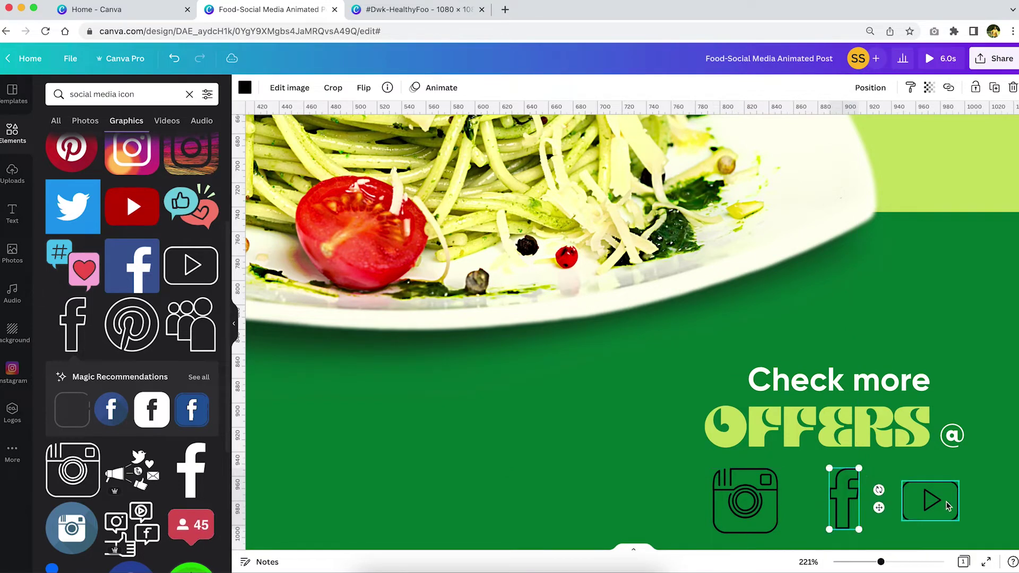
pyautogui.moveTo(949, 506); pyautogui.dragTo(985, 519)
pyautogui.moveTo(855, 507); pyautogui.dragTo(845, 506)
# - Match the heights of the Instagram, Facebook and YouTube icons and even out their spacing in the row beneath "OFFERS"
pyautogui.keyDown('shift'); pyautogui.click(753, 501); pyautogui.keyUp('shift')
pyautogui.keyDown('shift'); pyautogui.click(934, 529); pyautogui.keyUp('shift')
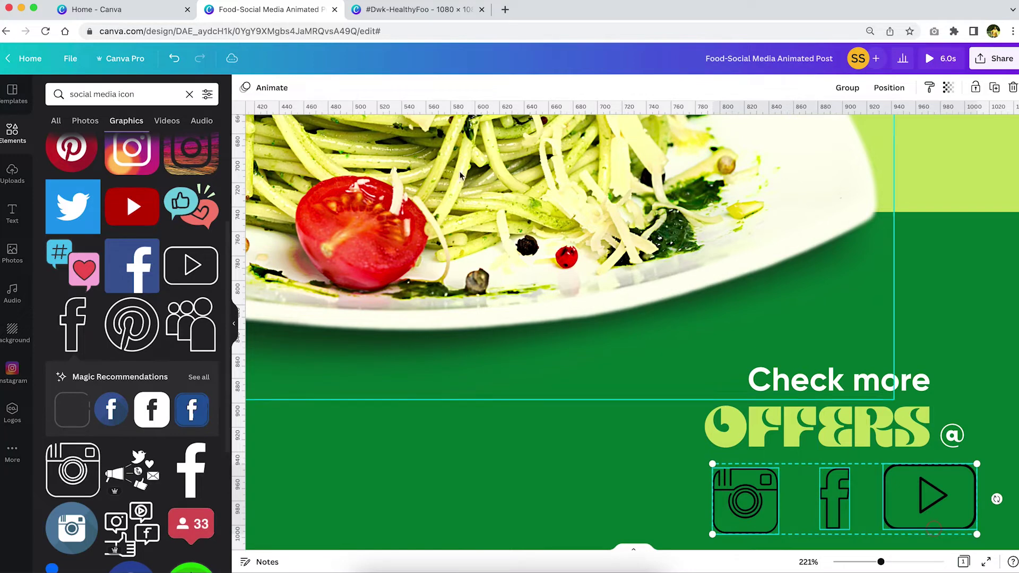
pyautogui.click(955, 497)
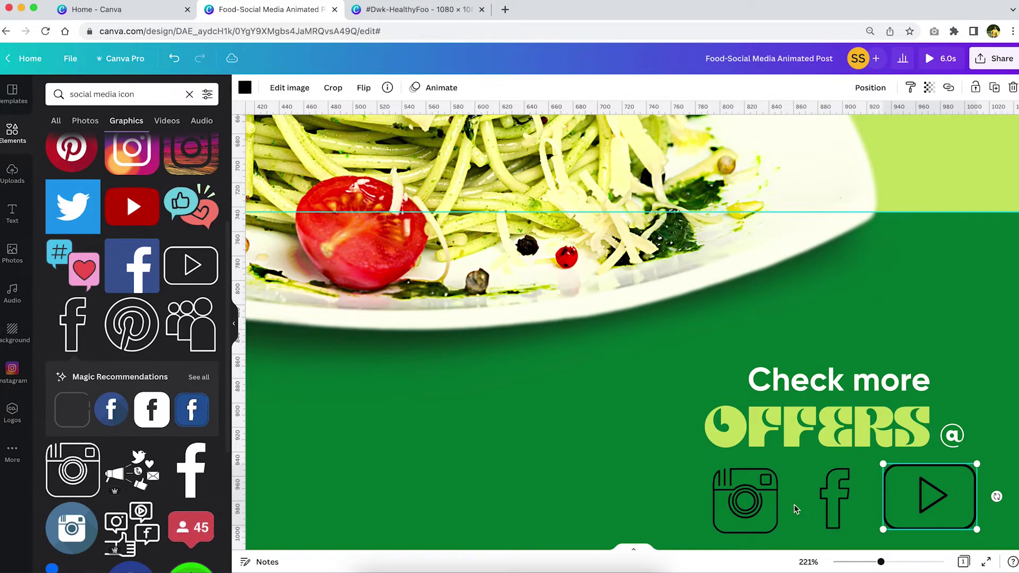
pyautogui.scroll(-3, 795, 509)
pyautogui.moveTo(753, 423); pyautogui.dragTo(780, 417)
pyautogui.moveTo(804, 367); pyautogui.dragTo(800, 374)
pyautogui.click(985, 387)
pyautogui.click(967, 383)
pyautogui.moveTo(977, 371); pyautogui.dragTo(970, 375)
pyautogui.moveTo(778, 406); pyautogui.dragTo(753, 404)
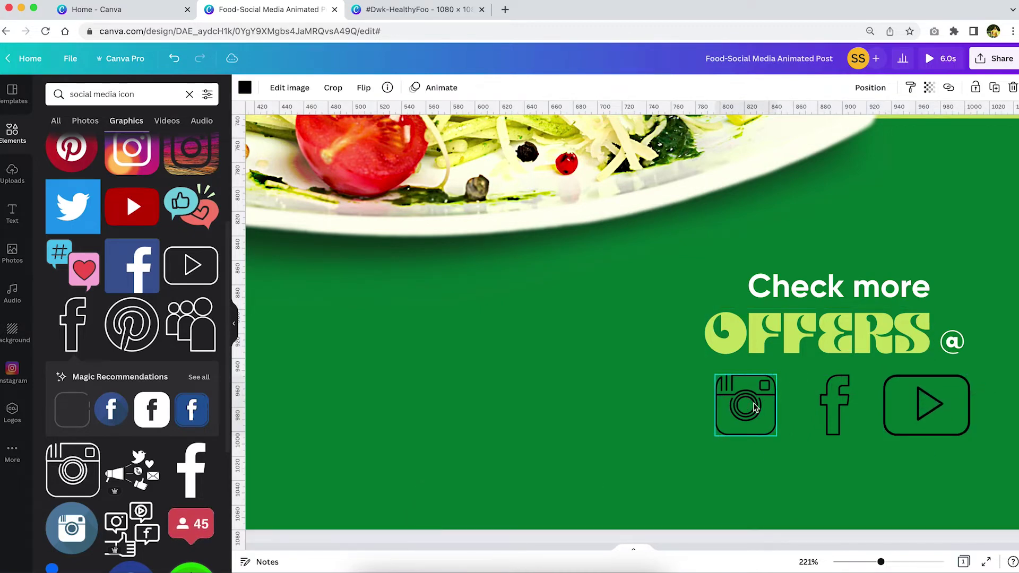
pyautogui.moveTo(853, 424); pyautogui.dragTo(840, 424)
pyautogui.moveTo(929, 424); pyautogui.dragTo(916, 425)
# - Recolour the Instagram, Facebook and YouTube icons white
pyautogui.moveTo(703, 451); pyautogui.dragTo(817, 418)
pyautogui.click(732, 415)
pyautogui.click(245, 87)
pyautogui.click(206, 145)
pyautogui.click(820, 413)
pyautogui.click(897, 414)
pyautogui.click(821, 409)
pyautogui.click(910, 87)
pyautogui.click(892, 398)
pyautogui.click(823, 416)
# - Duplicate the "Check more" text below the social icons and replace its wording with "/brand name"
pyautogui.scroll(-1, 828, 372)
pyautogui.click(838, 252)
pyautogui.keyDown('alt'); pyautogui.moveTo(839, 252); pyautogui.dragTo(796, 425); pyautogui.keyUp('alt')
pyautogui.tripleClick(839, 428)
pyautogui.write('/brand name')
# - Position the "/brand name" text beneath the icon row and widen its letter spacing to span the icons
pyautogui.moveTo(816, 432); pyautogui.dragTo(841, 432)
pyautogui.click(571, 88)
pyautogui.moveTo(603, 136); pyautogui.dragTo(615, 137)
pyautogui.moveTo(870, 428); pyautogui.dragTo(885, 429)
pyautogui.click(981, 277)
pyautogui.click(727, 442)
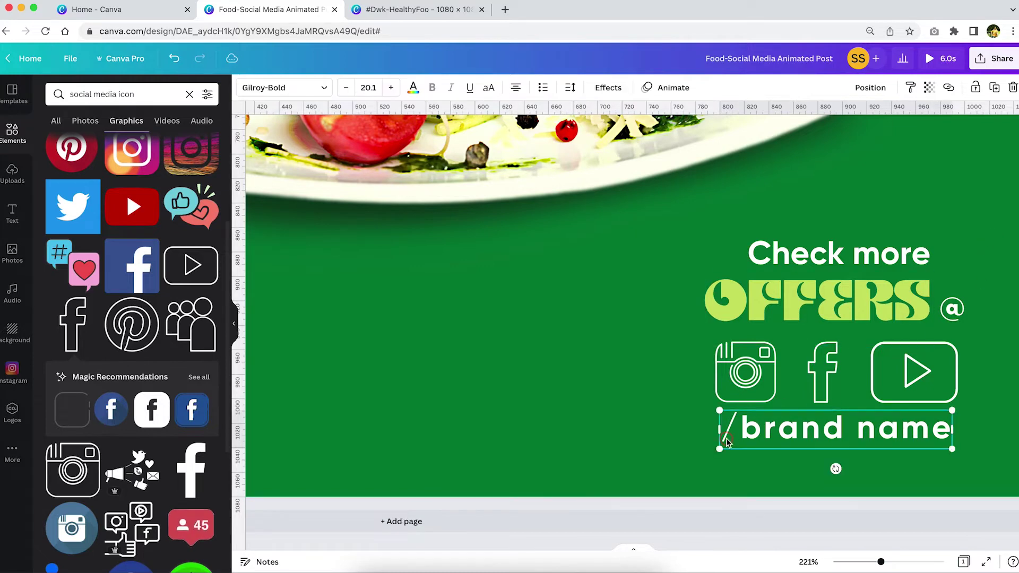
# - Move the three social icons and the "/brand name" text up closer to "OFFERS"
pyautogui.scroll(-3, 881, 419)
pyautogui.click(894, 406)
pyautogui.keyDown('shift'); pyautogui.click(832, 406); pyautogui.keyUp('shift')
pyautogui.keyDown('shift'); pyautogui.click(780, 406); pyautogui.keyUp('shift')
pyautogui.click(883, 459)
pyautogui.moveTo(885, 462); pyautogui.dragTo(885, 456)
# - Set the "/brand name" text to Gilroy-Medium with letter spacing -26 and font size 23.1
pyautogui.click(283, 88)
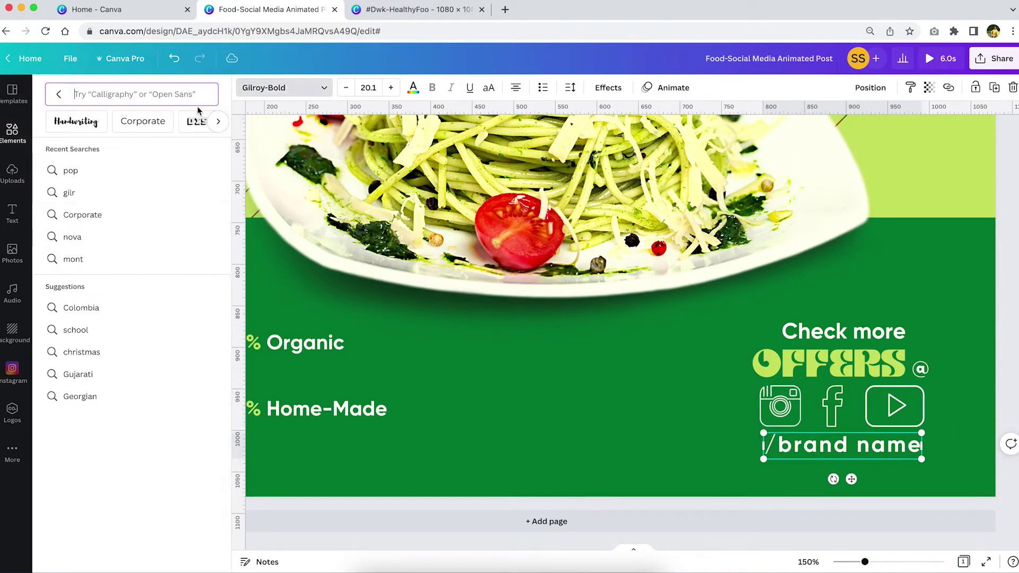
pyautogui.scroll(-6, 106, 319)
pyautogui.click(85, 419)
pyautogui.click(570, 88)
pyautogui.moveTo(617, 137); pyautogui.dragTo(602, 139)
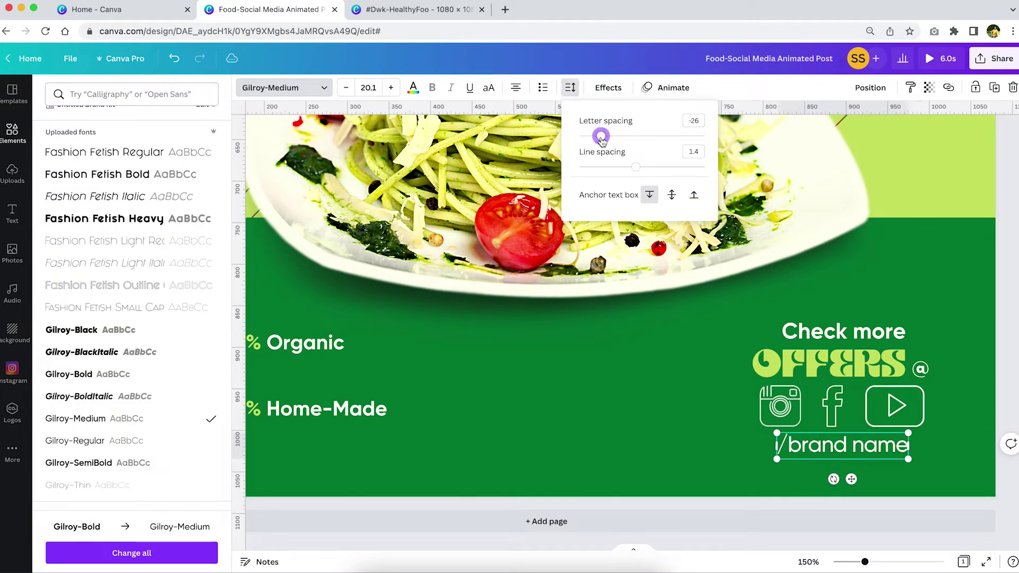
pyautogui.click(391, 88)
pyautogui.click(391, 88)
pyautogui.click(391, 88)
# - Select the whole offers block with its icons and brand name, nudge it up and to the right, and group it
pyautogui.scroll(-5, 1011, 319)
pyautogui.scroll(1, 1011, 319)
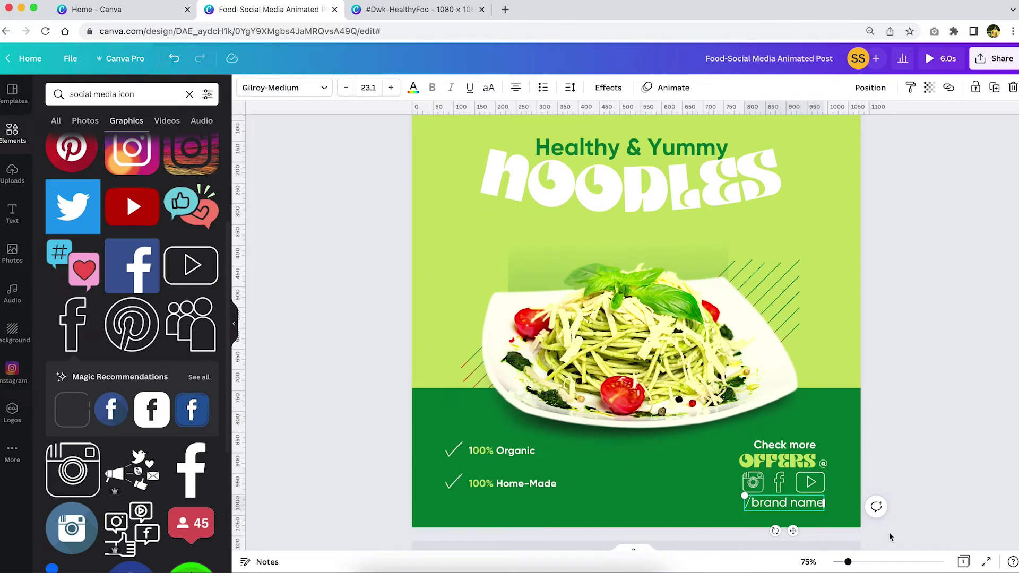
pyautogui.moveTo(847, 562); pyautogui.dragTo(843, 562)
pyautogui.moveTo(856, 481); pyautogui.dragTo(760, 401)
pyautogui.moveTo(928, 423); pyautogui.dragTo(723, 468)
pyautogui.keyDown('shift'); pyautogui.click(738, 411); pyautogui.keyUp('shift')
pyautogui.keyDown('shift'); pyautogui.click(782, 409); pyautogui.keyUp('shift')
pyautogui.hotkey('shift', 'Up')
pyautogui.hotkey('shift', 'Up')
pyautogui.hotkey('shift', 'Right')
pyautogui.hotkey('shift', 'Right')
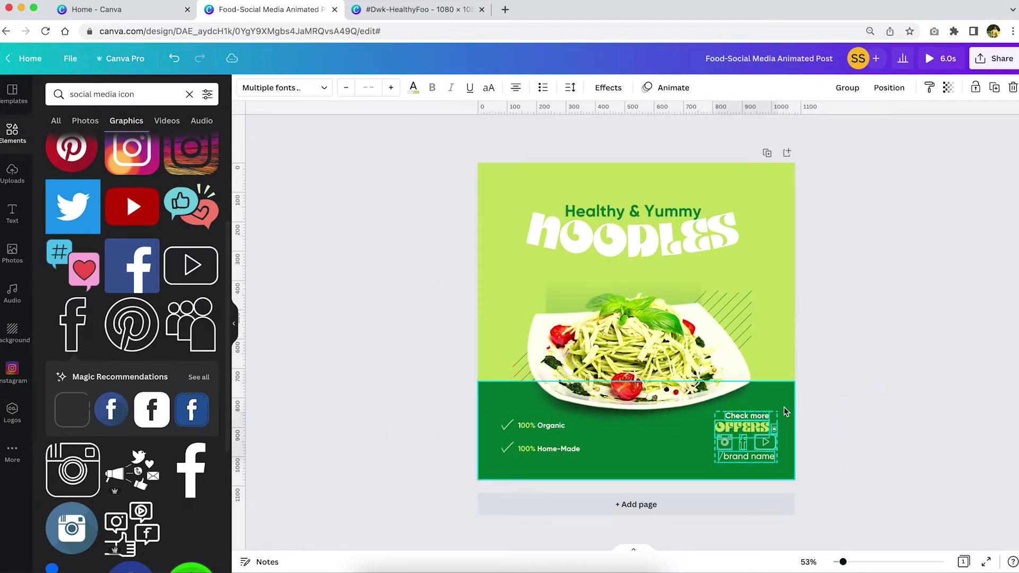
pyautogui.click(848, 88)
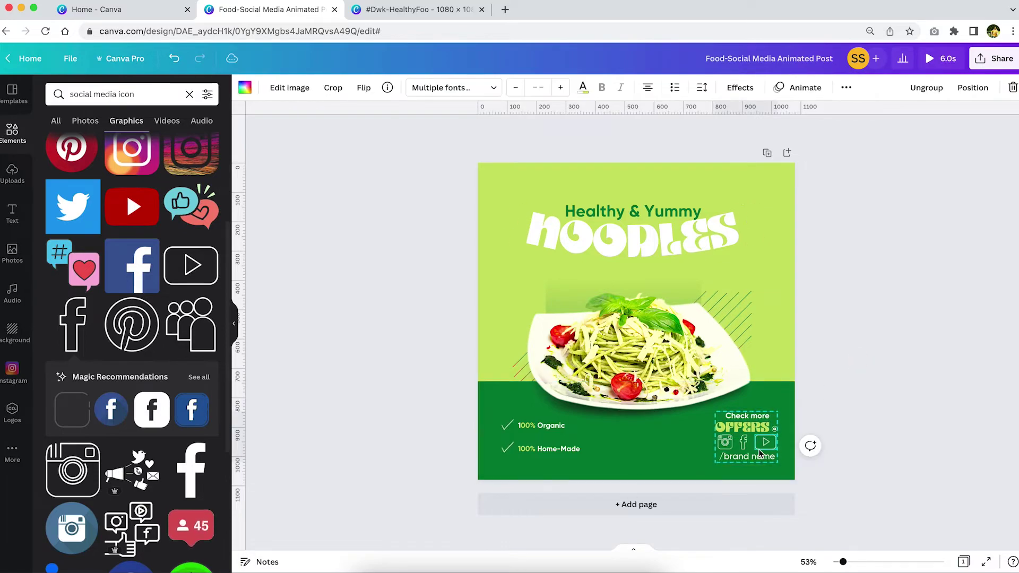
pyautogui.click(822, 440)
pyautogui.click(888, 409)
# - Ungroup the offers block, shrink the three social icons, and scale the "/brand name" text down to font size 18.3
pyautogui.moveTo(846, 564); pyautogui.dragTo(860, 562)
pyautogui.click(864, 416)
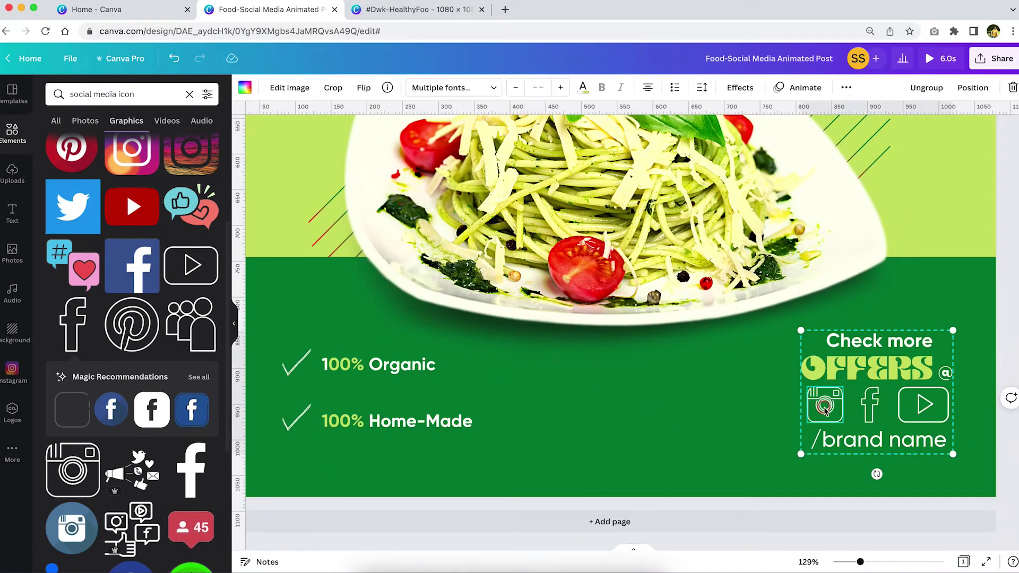
pyautogui.click(926, 87)
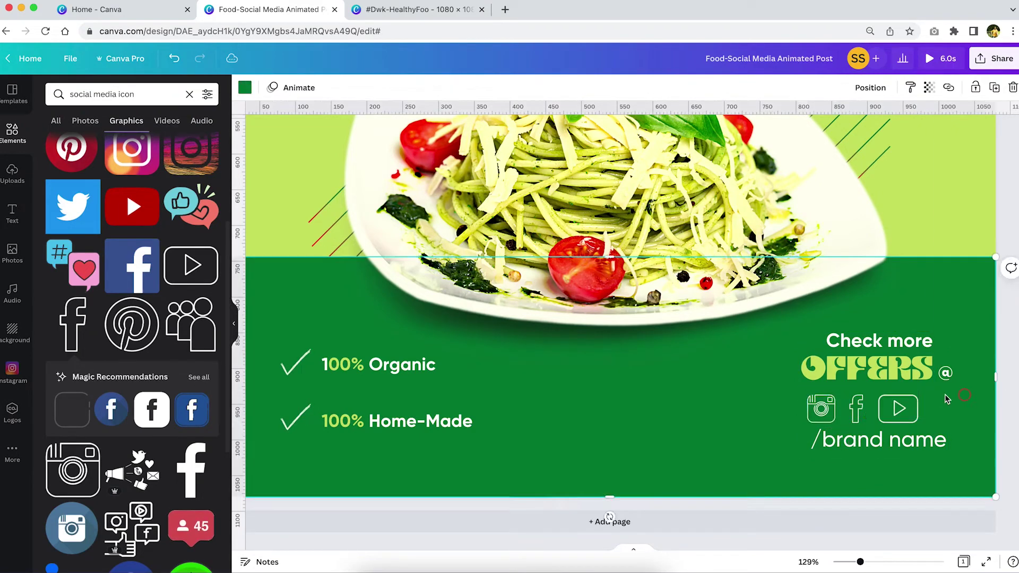
pyautogui.click(834, 413)
pyautogui.moveTo(913, 417); pyautogui.dragTo(912, 409)
pyautogui.click(902, 439)
pyautogui.click(924, 445)
pyautogui.moveTo(946, 453); pyautogui.dragTo(869, 440)
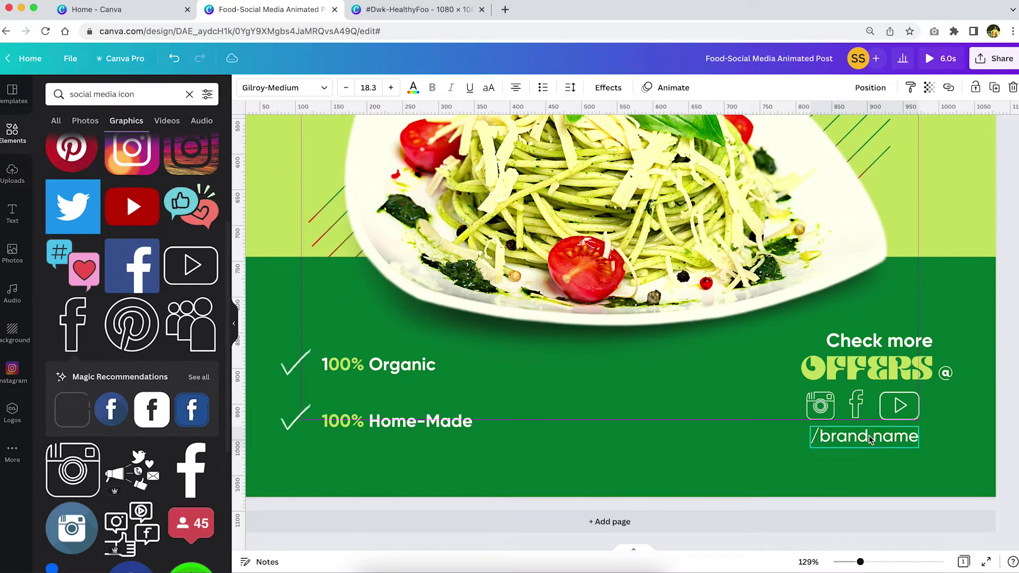
# - Move the Instagram and Facebook icons closer to the YouTube icon and lock the dark green background shape
pyautogui.click(820, 406)
pyautogui.keyDown('shift'); pyautogui.click(856, 405); pyautogui.keyUp('shift')
pyautogui.moveTo(855, 404); pyautogui.dragTo(865, 407)
pyautogui.click(899, 406)
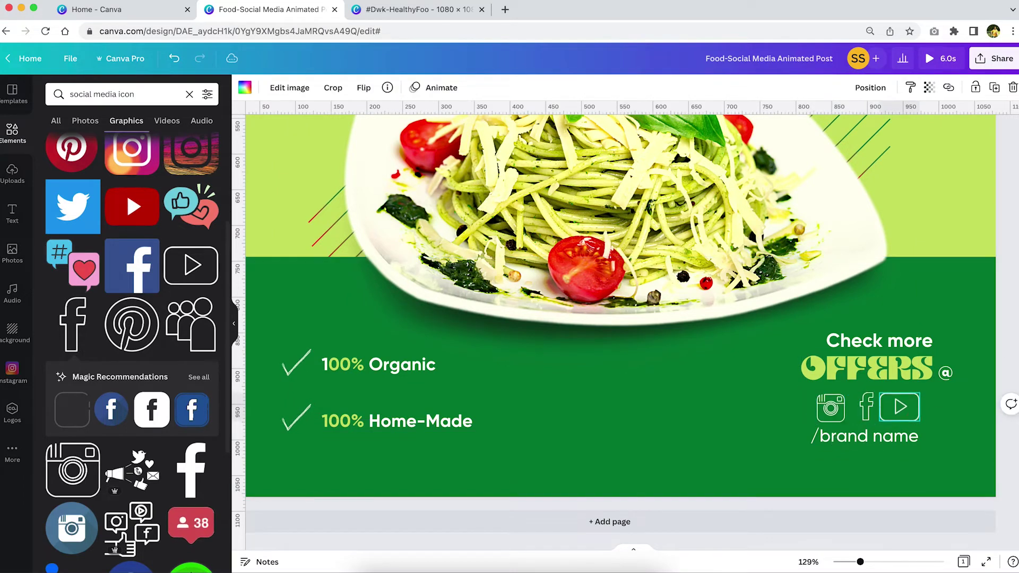
pyautogui.click(949, 412)
pyautogui.click(976, 87)
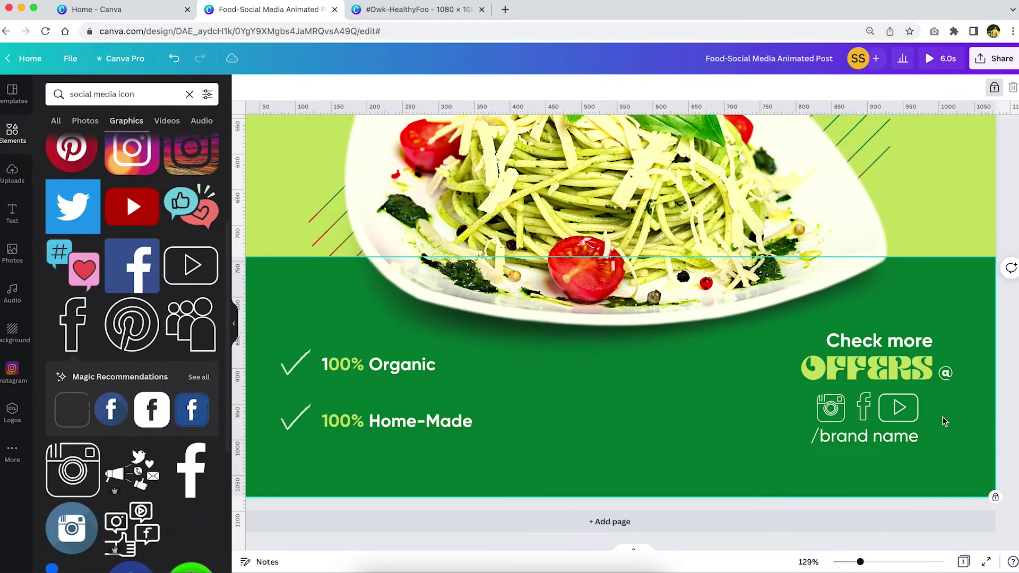
# - Shift the icons and "/brand name" to the right and place "Check more OFFERS" to their left with a gap between
pyautogui.moveTo(943, 419); pyautogui.dragTo(806, 456)
pyautogui.hotkey('shift', 'Right')
pyautogui.hotkey('shift', 'Right')
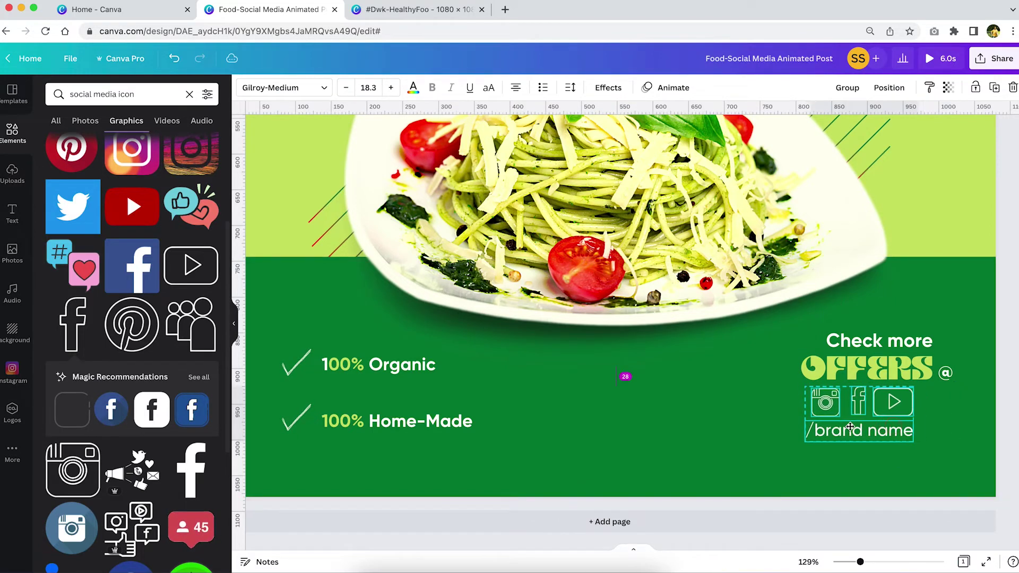
pyautogui.click(880, 341)
pyautogui.keyDown('shift'); pyautogui.click(871, 368); pyautogui.keyUp('shift')
pyautogui.moveTo(870, 368); pyautogui.dragTo(771, 406)
pyautogui.click(870, 402)
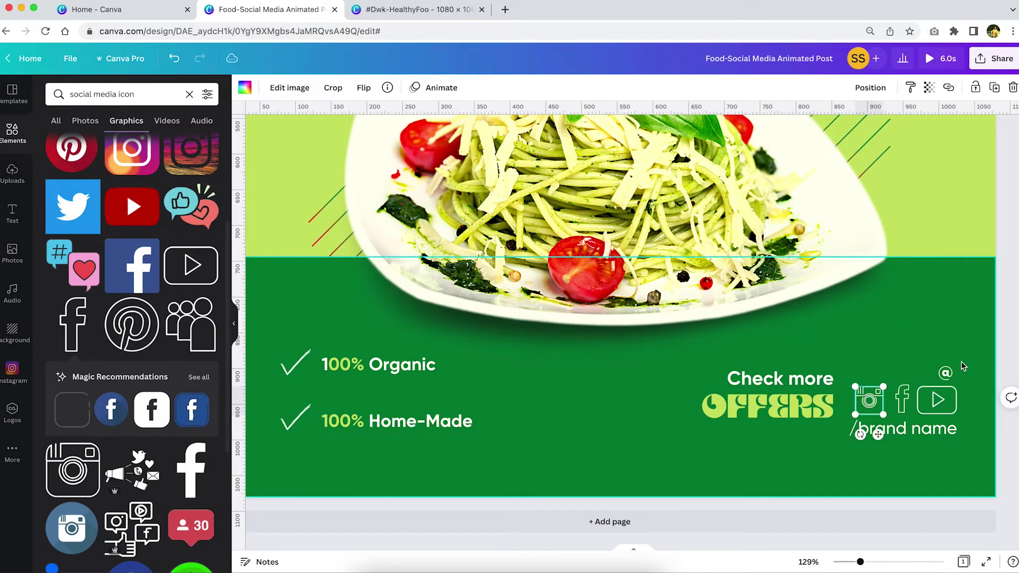
pyautogui.click(803, 407)
pyautogui.keyDown('shift'); pyautogui.click(802, 387); pyautogui.keyUp('shift')
pyautogui.moveTo(800, 415); pyautogui.dragTo(770, 420)
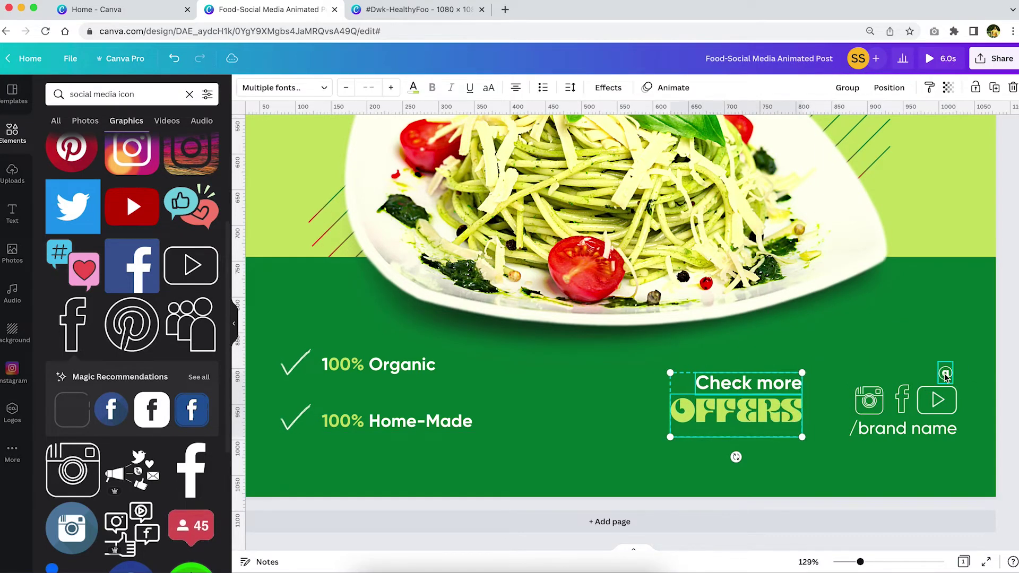
# - Place the "@" between "OFFERS" and the social icons, and shrink the icons together with the "/brand name" text
pyautogui.moveTo(938, 377); pyautogui.dragTo(825, 408)
pyautogui.moveTo(992, 379); pyautogui.dragTo(897, 414)
pyautogui.moveTo(959, 372); pyautogui.dragTo(954, 379)
# - Select all elements of the offers block, move them towards the post's bottom-right corner, and group them
pyautogui.moveTo(1015, 351); pyautogui.dragTo(682, 464)
pyautogui.click(924, 339)
pyautogui.moveTo(1013, 354); pyautogui.dragTo(677, 480)
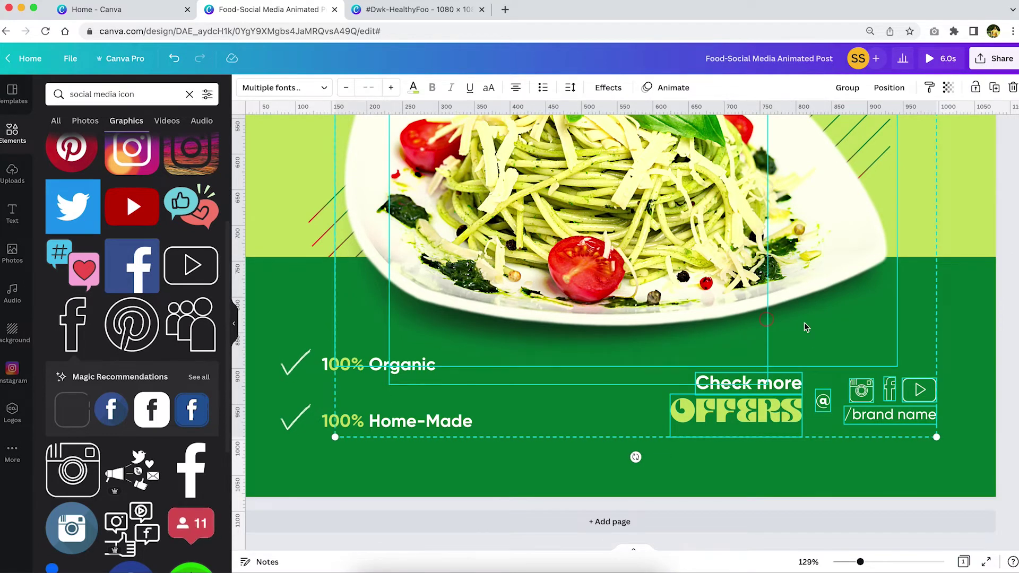
pyautogui.click(895, 337)
pyautogui.moveTo(1000, 391); pyautogui.dragTo(686, 441)
pyautogui.hotkey('shift', 'Right')
pyautogui.hotkey('shift', 'Right')
pyautogui.hotkey('shift', 'Right')
pyautogui.hotkey('shift', 'Right')
pyautogui.hotkey('shift', 'Down')
pyautogui.hotkey('shift', 'Down')
pyautogui.hotkey('shift', 'Down')
pyautogui.hotkey('shift', 'Right')
pyautogui.hotkey('shift', 'Down')
pyautogui.hotkey('shift', 'Down')
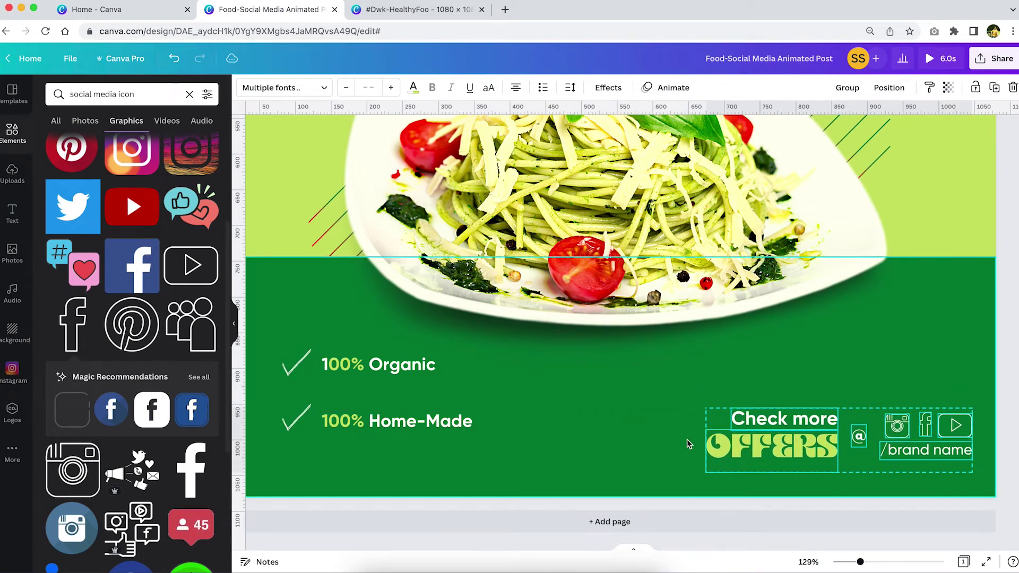
pyautogui.hotkey('shift', 'Right')
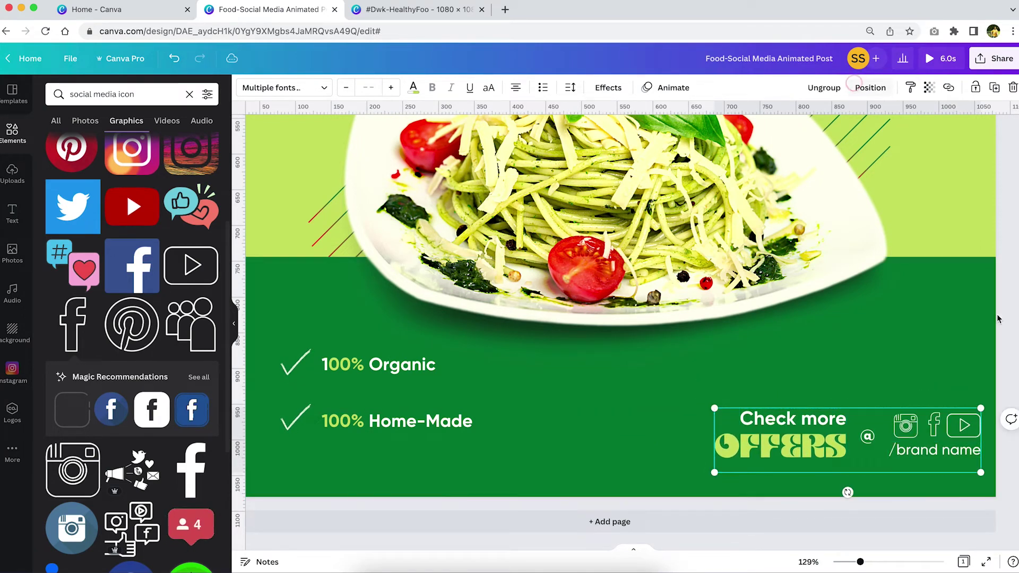
pyautogui.click(719, 366)
# - Move both checkmarks with "100% Organic" and "100% Home-Made" to the right side, above the offers block
pyautogui.click(287, 358)
pyautogui.keyDown('shift'); pyautogui.click(296, 419); pyautogui.keyUp('shift')
pyautogui.keyDown('shift'); pyautogui.click(357, 366); pyautogui.keyUp('shift')
pyautogui.keyDown('shift'); pyautogui.click(403, 421); pyautogui.keyUp('shift')
pyautogui.moveTo(287, 416); pyautogui.dragTo(800, 378)
# - Nudge the "100% Home-Made" text and its checkmark up closer to the "100% Organic" row
pyautogui.click(801, 379)
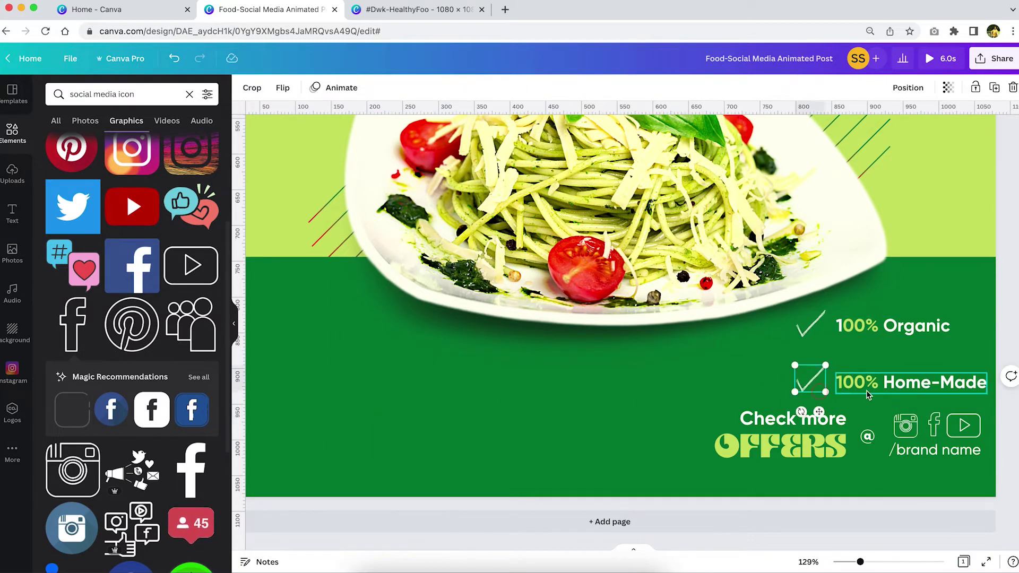
pyautogui.keyDown('shift'); pyautogui.click(865, 390); pyautogui.keyUp('shift')
pyautogui.hotkey('shift', 'Up')
pyautogui.hotkey('shift', 'Up')
pyautogui.press('Up')
pyautogui.press('Up')
pyautogui.press('Up')
pyautogui.press('Up')
# - Nudge both feature rows down together, and move the grouped offers block slightly lower
pyautogui.click(810, 325)
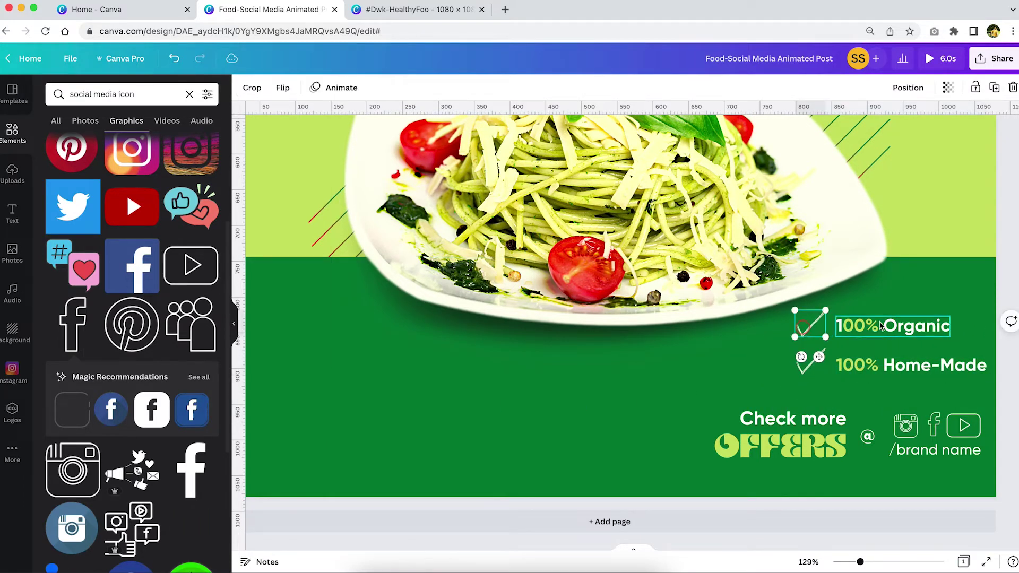
pyautogui.keyDown('shift'); pyautogui.click(892, 326); pyautogui.keyUp('shift')
pyautogui.keyDown('shift'); pyautogui.click(809, 362); pyautogui.keyUp('shift')
pyautogui.keyDown('shift'); pyautogui.click(878, 369); pyautogui.keyUp('shift')
pyautogui.hotkey('shift', 'Down')
pyautogui.hotkey('shift', 'Down')
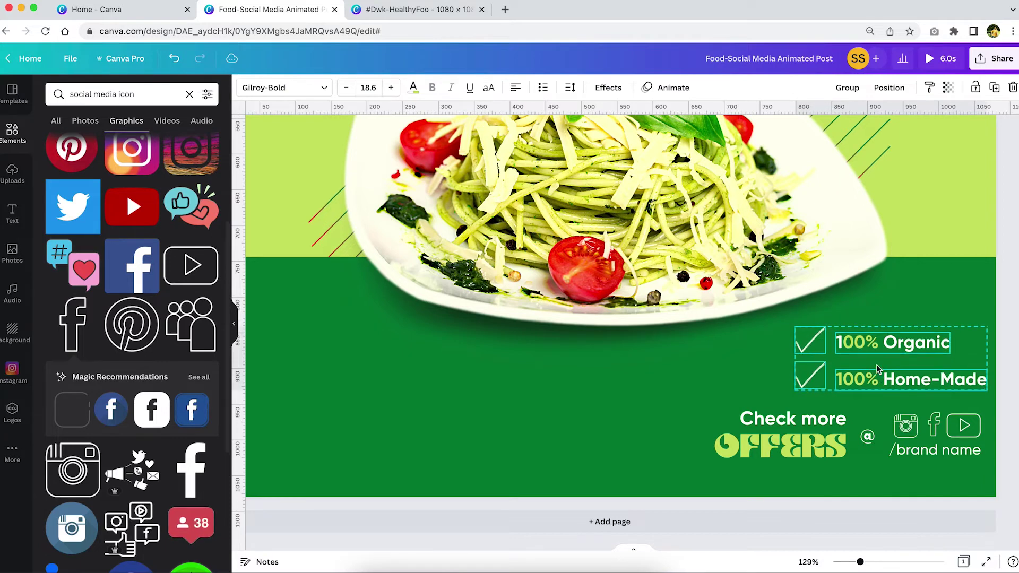
pyautogui.click(780, 446)
pyautogui.hotkey('shift', 'Down')
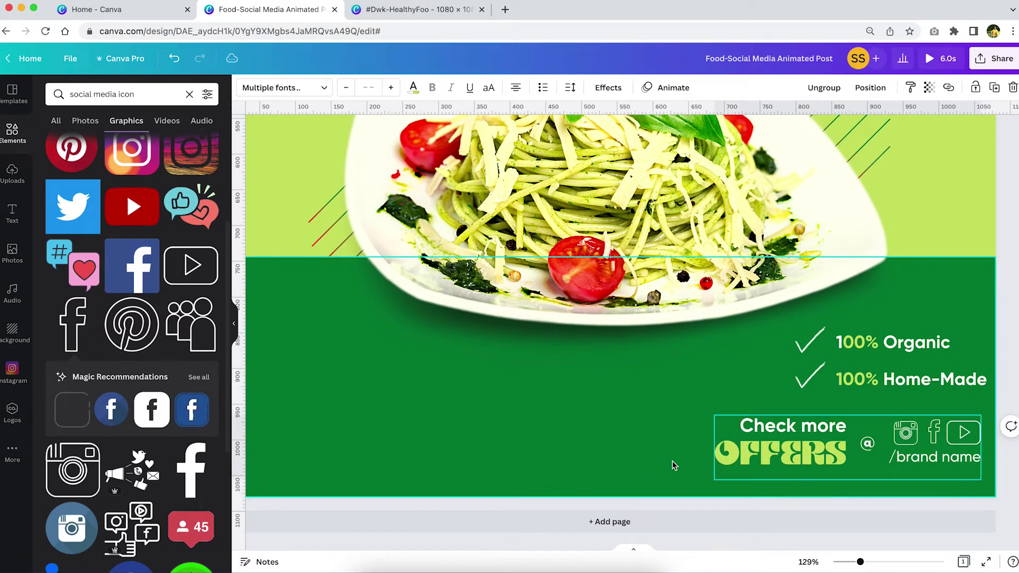
# - Add a line and place it as a divider between the "100% Home-Made" row and the offers block
pyautogui.click(592, 398)
pyautogui.press('l')
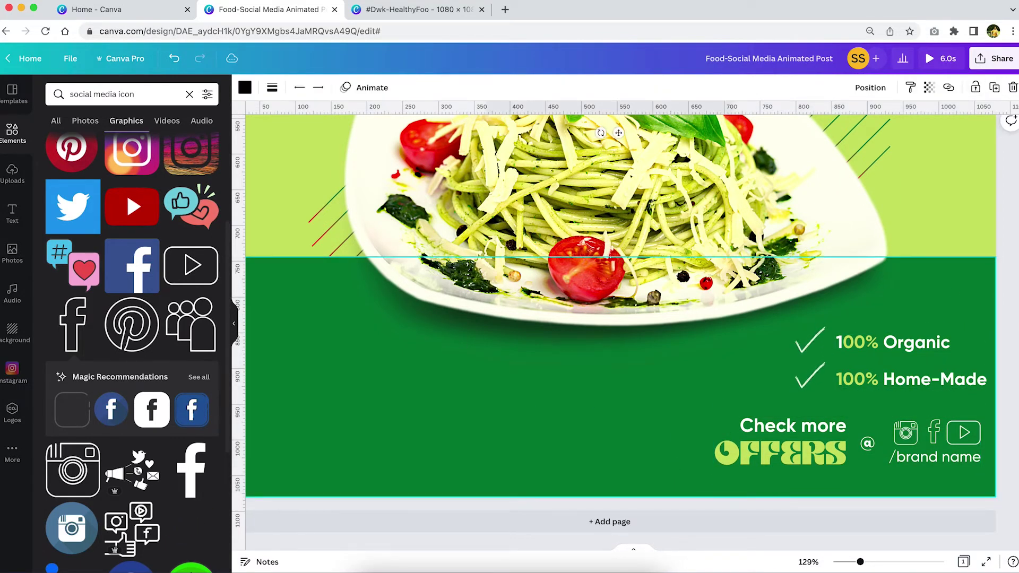
pyautogui.scroll(3, 689, 310)
pyautogui.moveTo(660, 249); pyautogui.dragTo(920, 465)
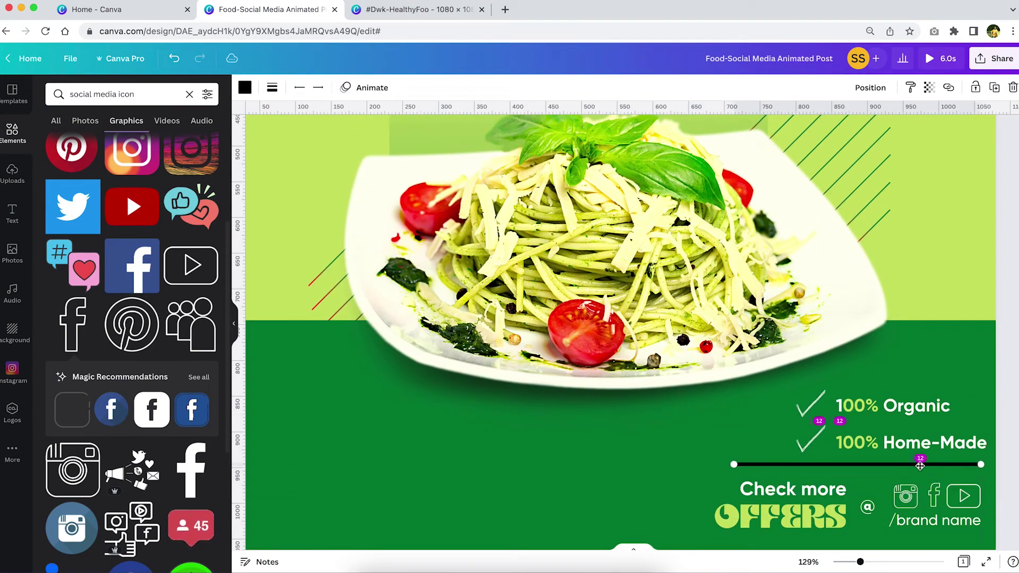
# - Style the divider line as dotted and white with line weight 3, and adjust its transparency
pyautogui.click(272, 87)
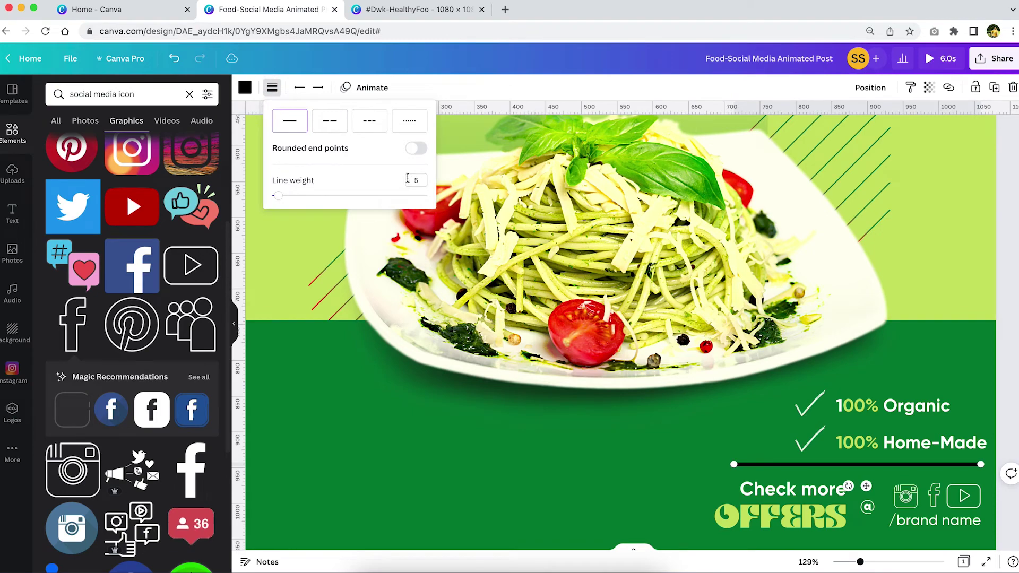
pyautogui.write('3')
pyautogui.click(245, 88)
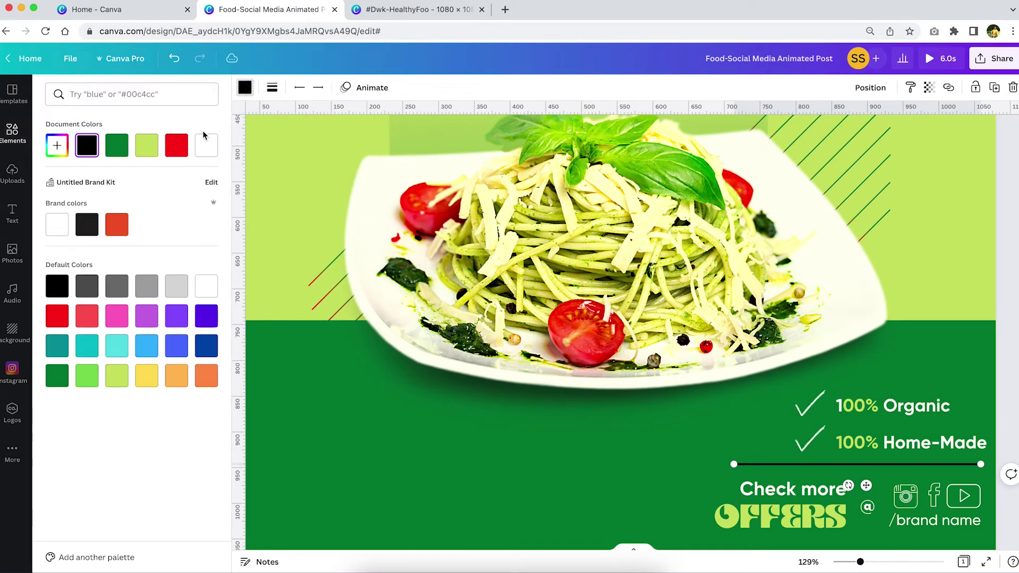
pyautogui.click(205, 151)
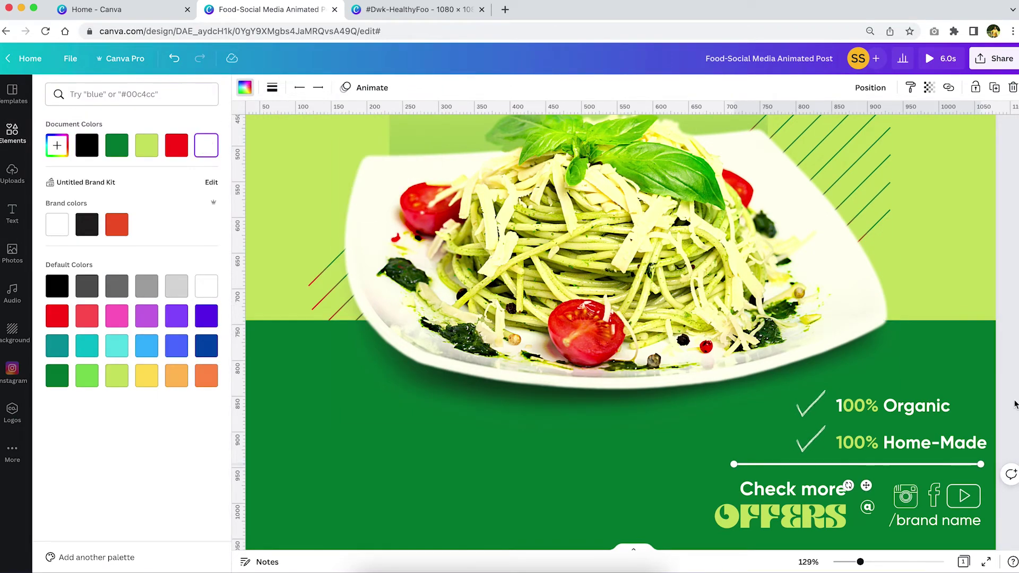
pyautogui.scroll(-2, 1015, 404)
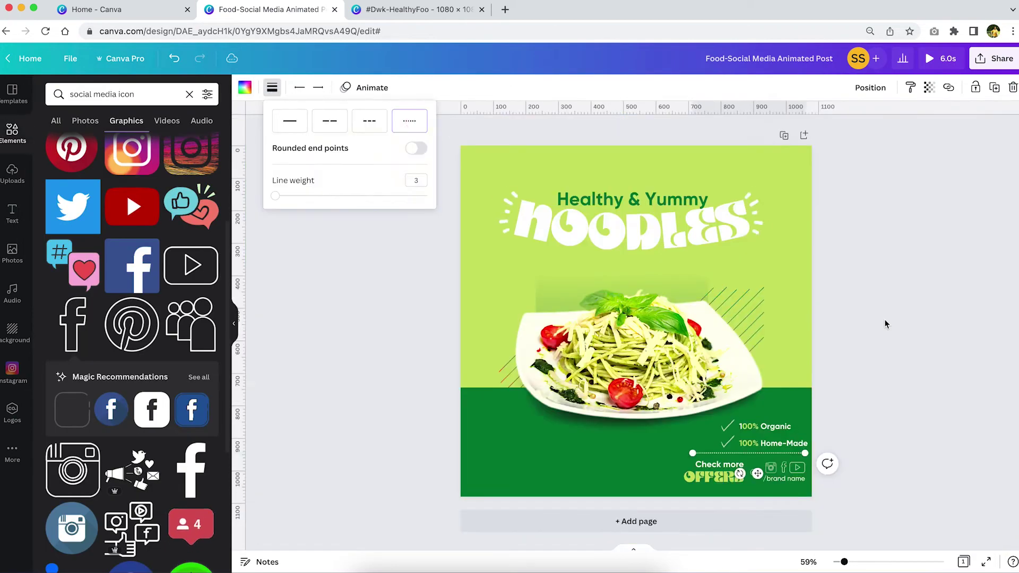
pyautogui.click(885, 322)
pyautogui.click(956, 338)
pyautogui.click(785, 455)
pyautogui.click(929, 88)
pyautogui.click(1002, 353)
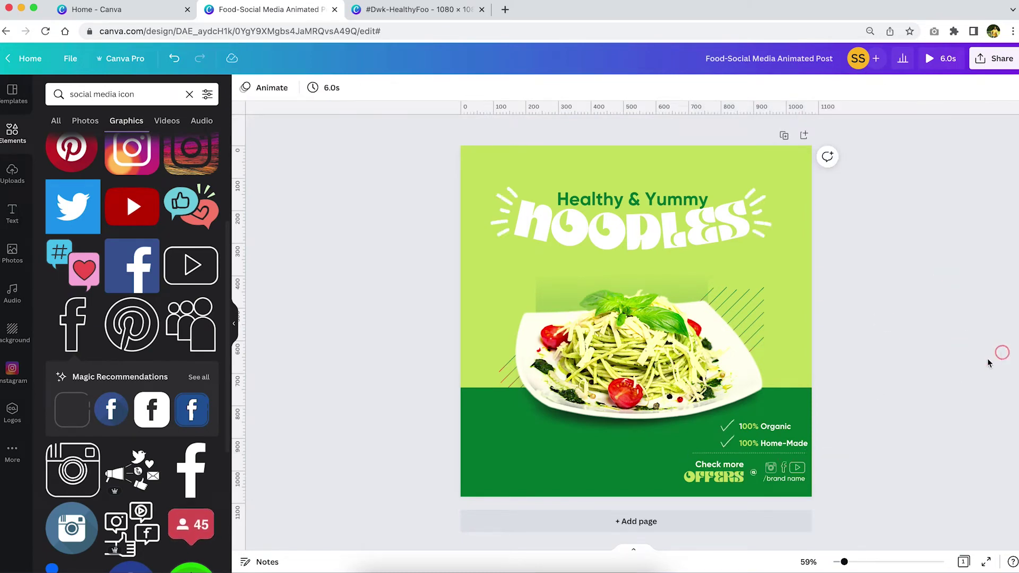
pyautogui.click(801, 451)
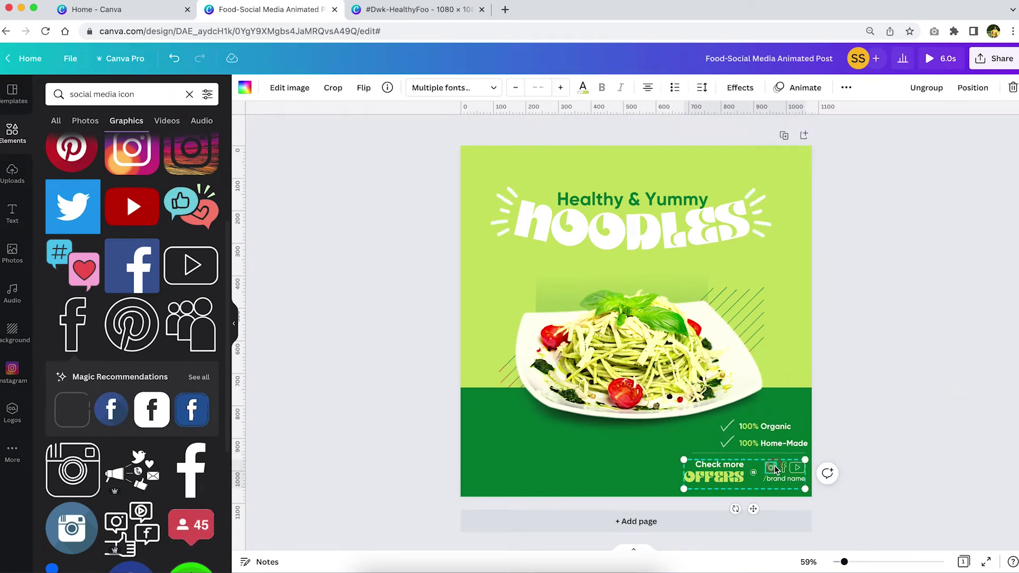
pyautogui.click(880, 449)
# - Place a copy of the "100% Organic" text in the empty green area below the plate's left side and replace its wording with a phone number
pyautogui.moveTo(844, 562)
pyautogui.mouseDown()
pyautogui.moveTo(858, 561)
pyautogui.moveTo(846, 564)
pyautogui.mouseUp()
pyautogui.click(807, 457)
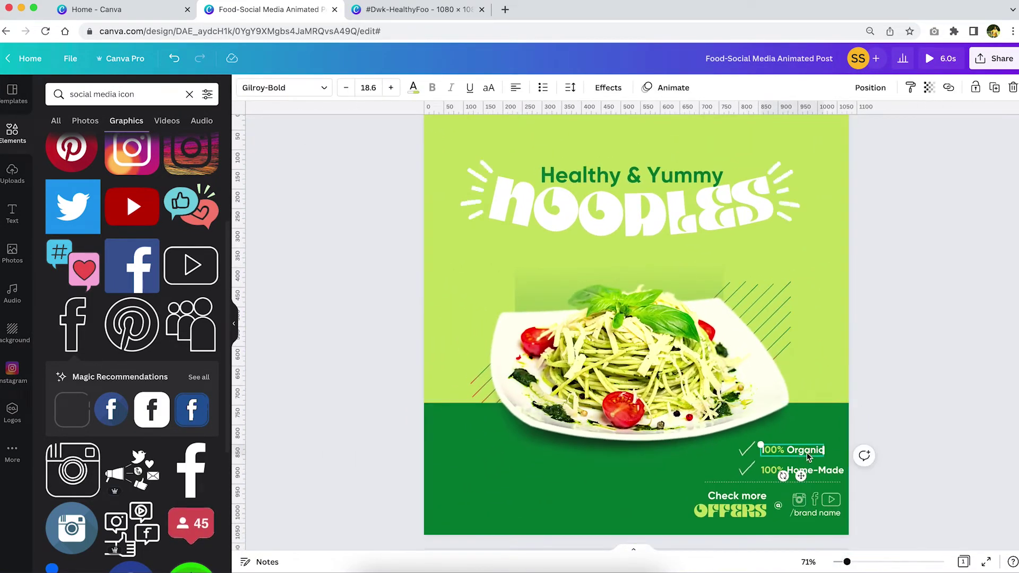
pyautogui.moveTo(486, 450); pyautogui.dragTo(494, 469)
pyautogui.tripleClick(495, 469)
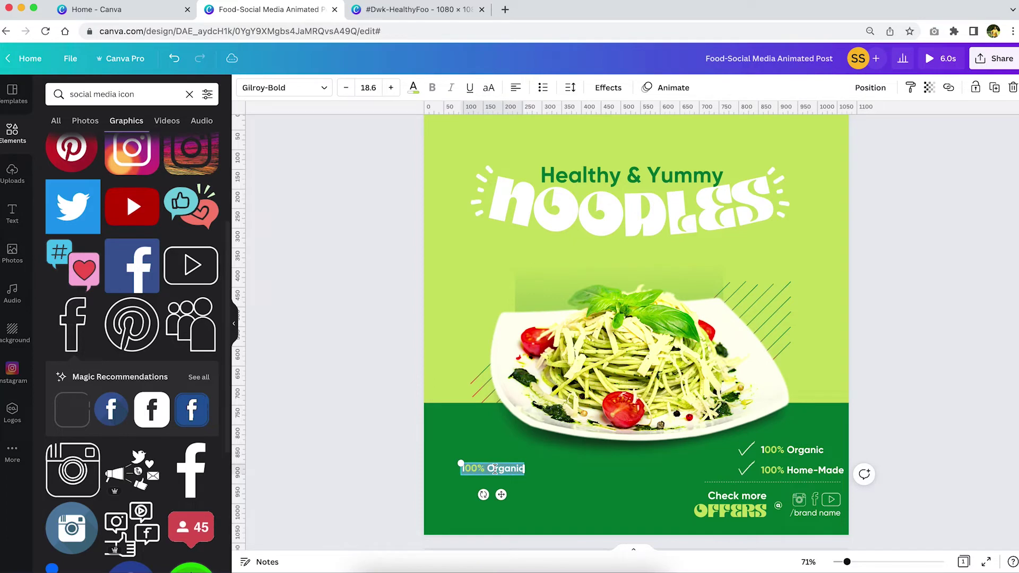
pyautogui.press('BackSpace')
pyautogui.write('+91 90000 00000')
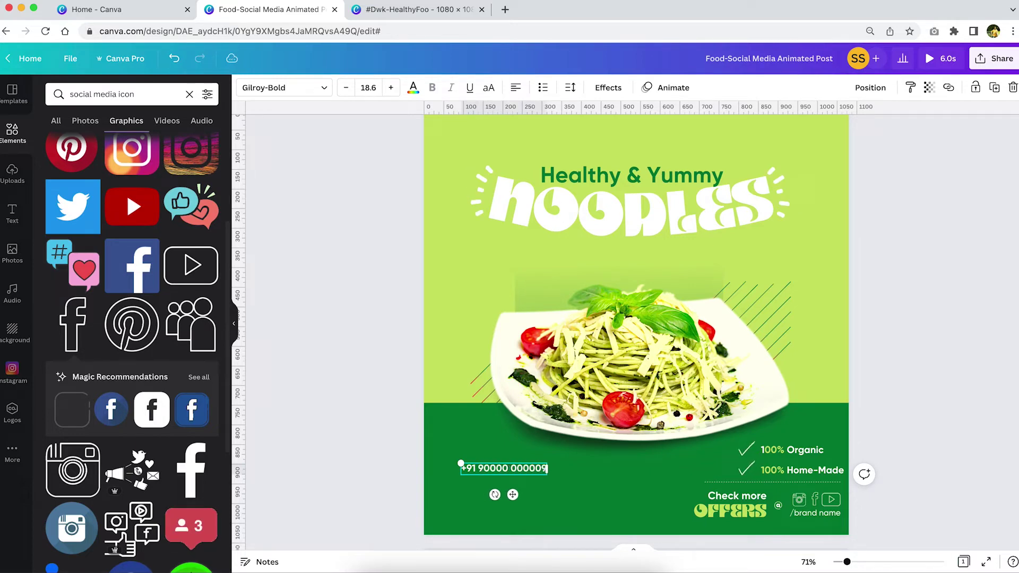
# - Shift the phone number toward the green band's lower-left corner and add the text "Order Now @" above it
pyautogui.moveTo(512, 494); pyautogui.dragTo(490, 508)
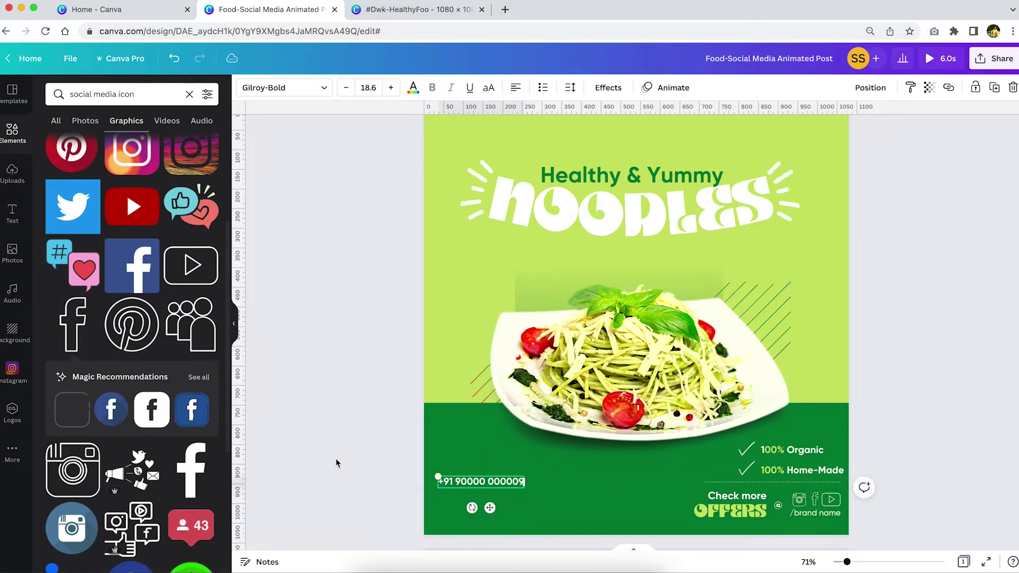
pyautogui.click(336, 464)
pyautogui.click(636, 323)
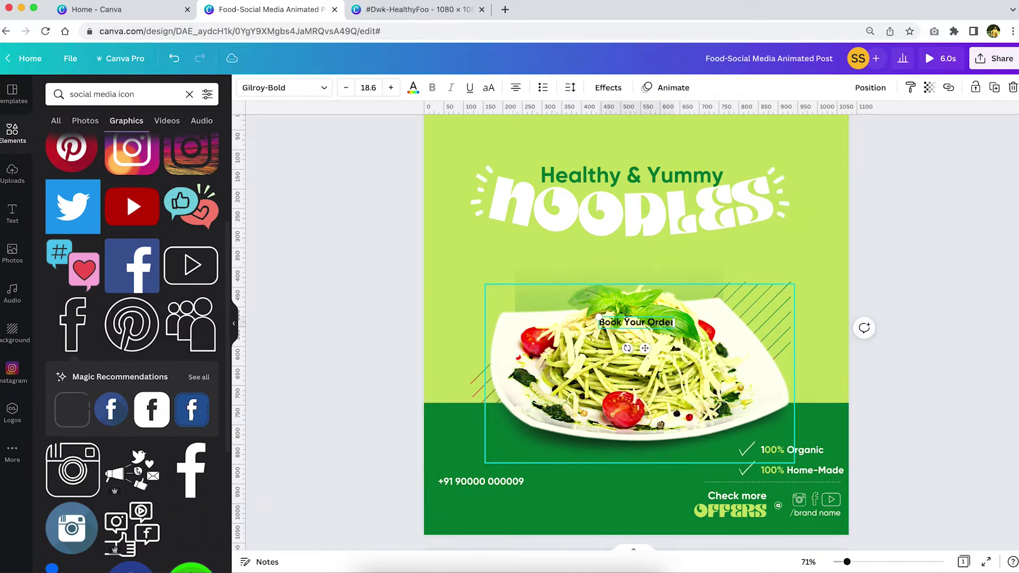
pyautogui.moveTo(645, 348); pyautogui.dragTo(493, 492)
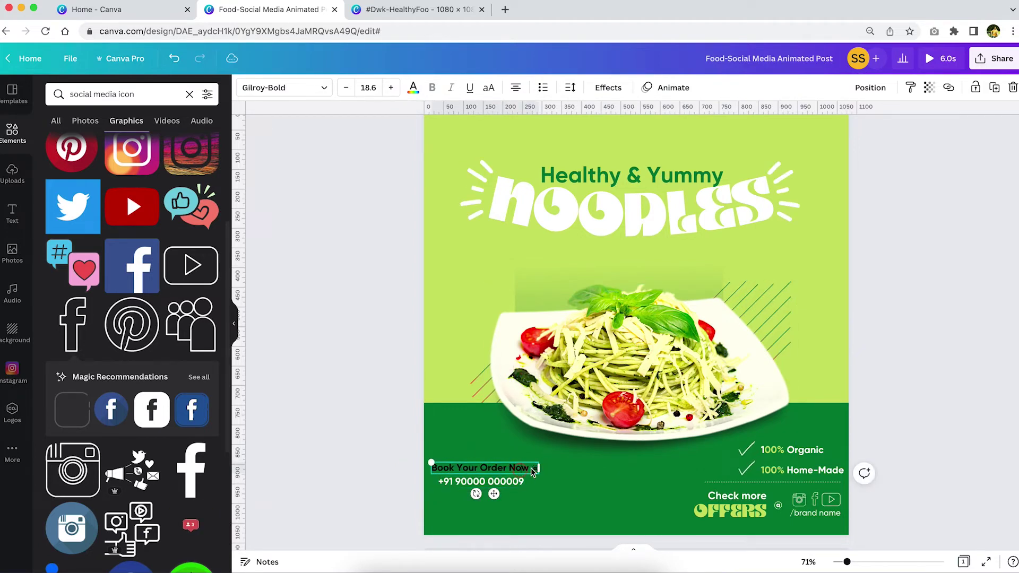
pyautogui.moveTo(468, 472); pyautogui.dragTo(483, 470)
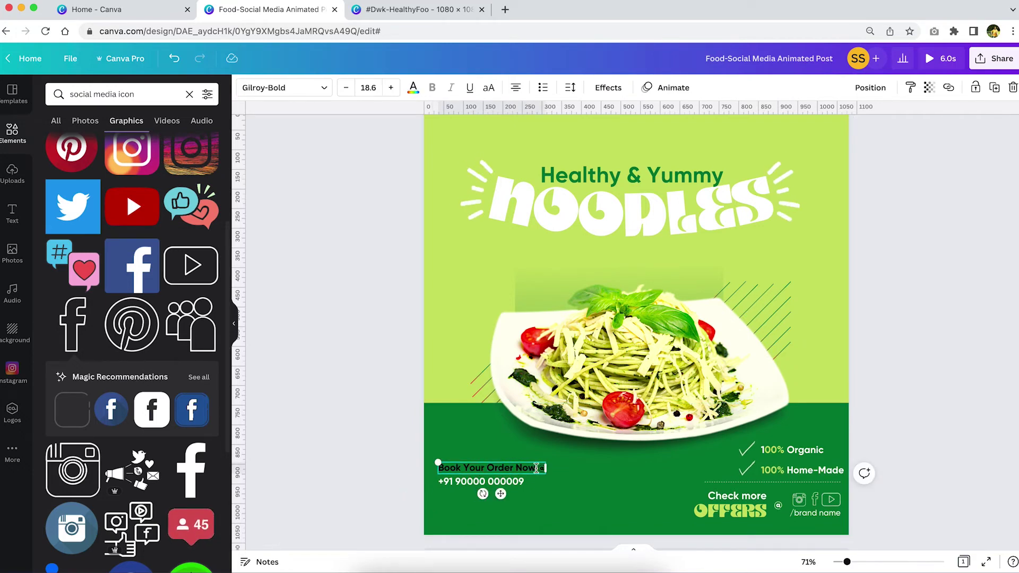
pyautogui.press('BackSpace')
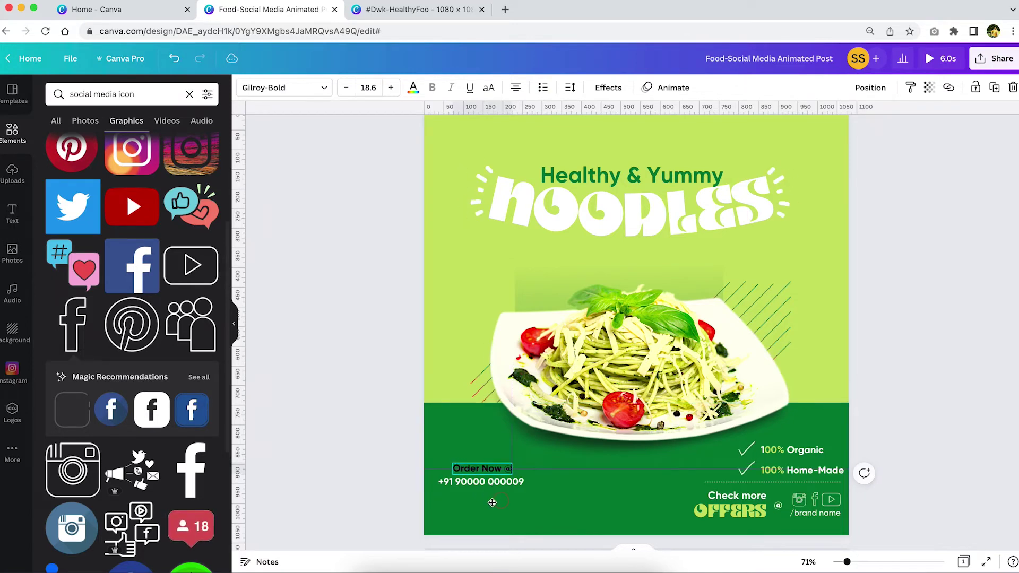
pyautogui.moveTo(495, 483); pyautogui.dragTo(496, 495)
# - Add a rectangle behind the "Order Now @" text, sized to frame it, and fill it with the light green document color
pyautogui.click(144, 88)
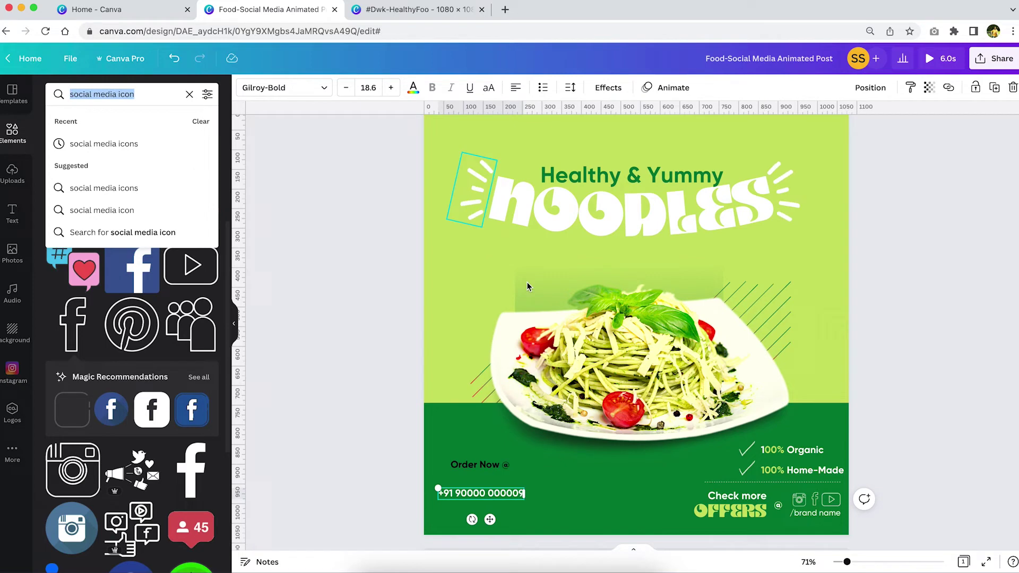
pyautogui.write('r')
pyautogui.click(346, 227)
pyautogui.press('r')
pyautogui.press('Delete')
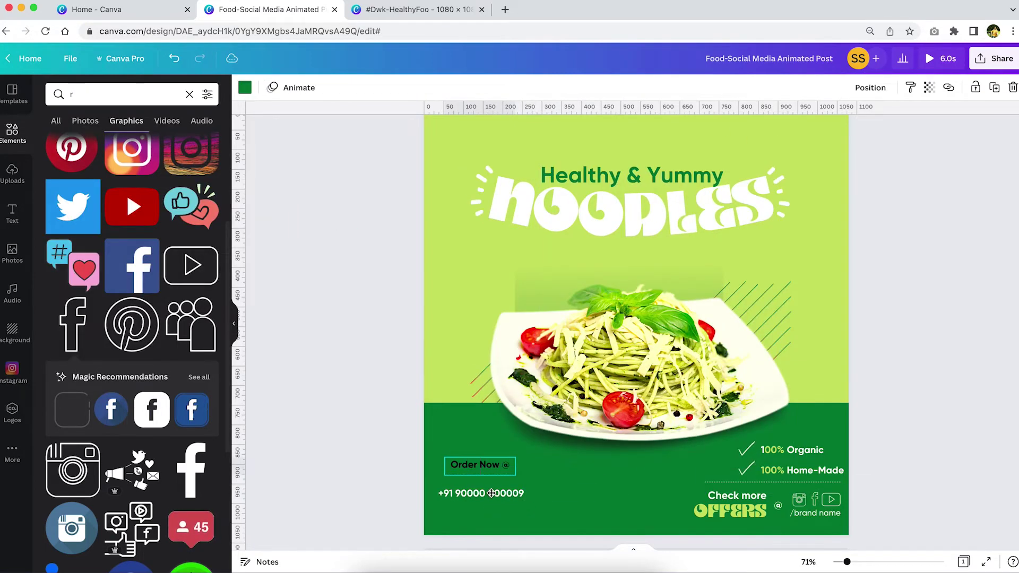
pyautogui.click(247, 94)
pyautogui.click(147, 145)
pyautogui.click(206, 145)
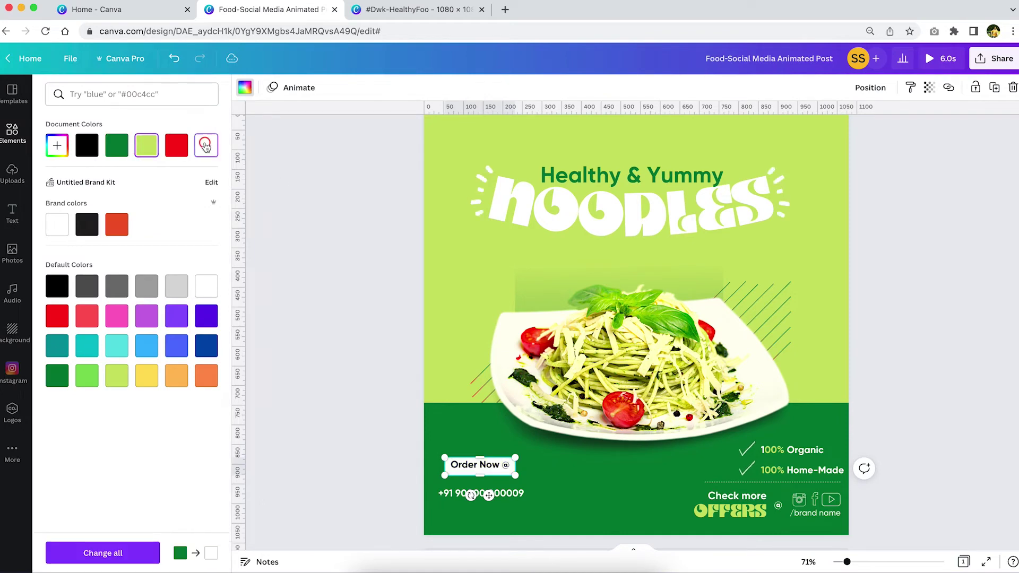
pyautogui.click(145, 153)
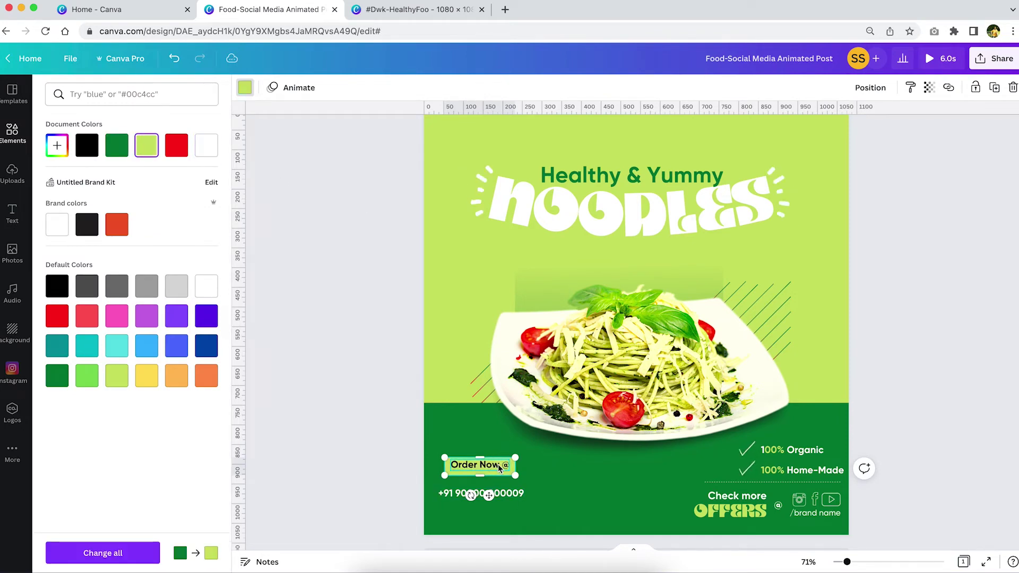
# - Recolor the "Order Now @" text to the dark green document color
pyautogui.click(500, 465)
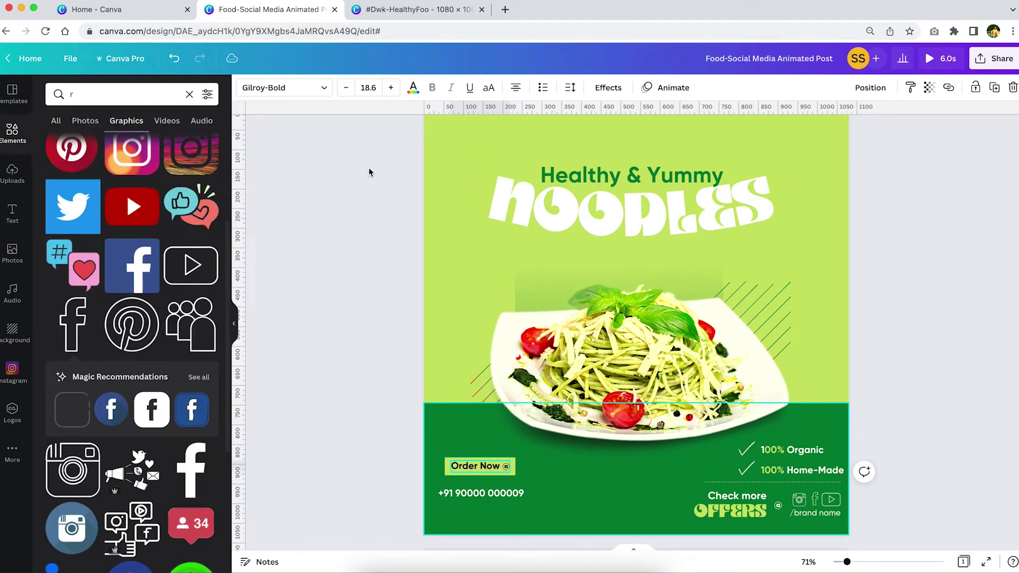
pyautogui.click(413, 88)
pyautogui.click(111, 153)
# - Move the phone number closer beneath the order label, line up its left edge, and correct its digits
pyautogui.click(508, 498)
pyautogui.moveTo(508, 498); pyautogui.dragTo(514, 493)
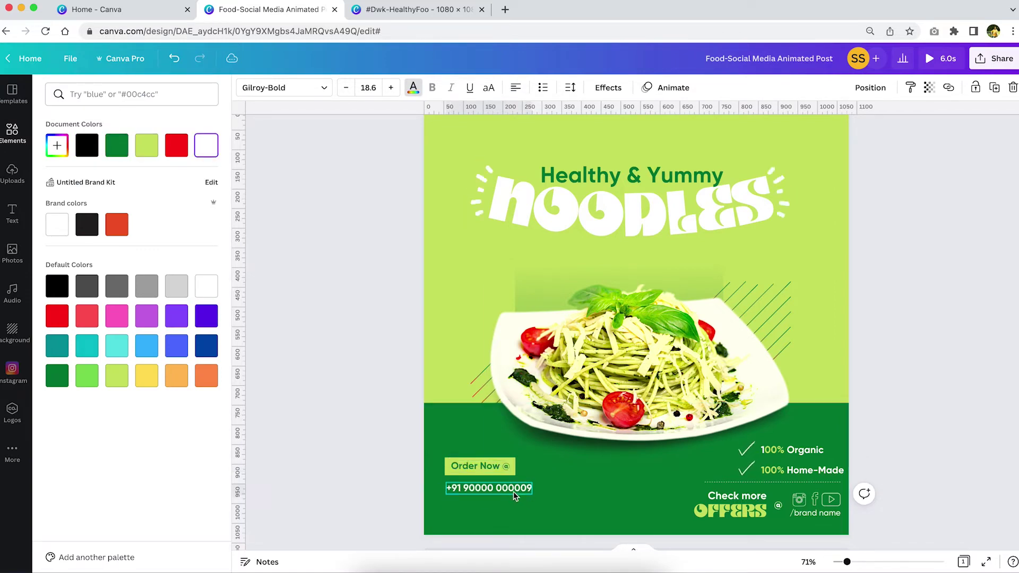
pyautogui.doubleClick(514, 493)
pyautogui.moveTo(495, 513); pyautogui.dragTo(496, 511)
pyautogui.click(397, 461)
# - Add a "call/whatsapp" line directly below the phone number from a copy of it, in Gilroy-Regular at size 15
pyautogui.click(466, 489)
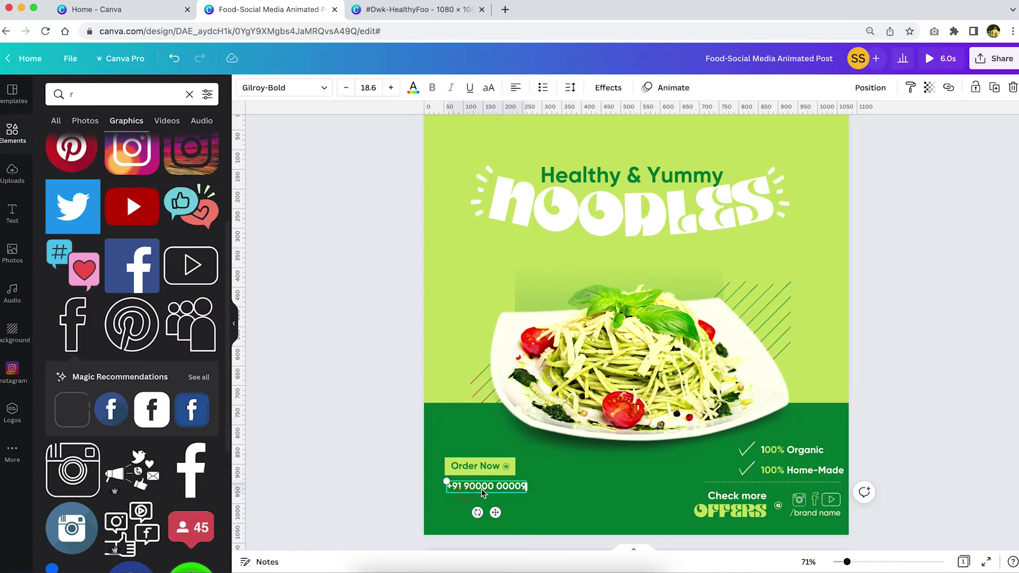
pyautogui.press('super+d')
pyautogui.press('Return')
pyautogui.write('call')
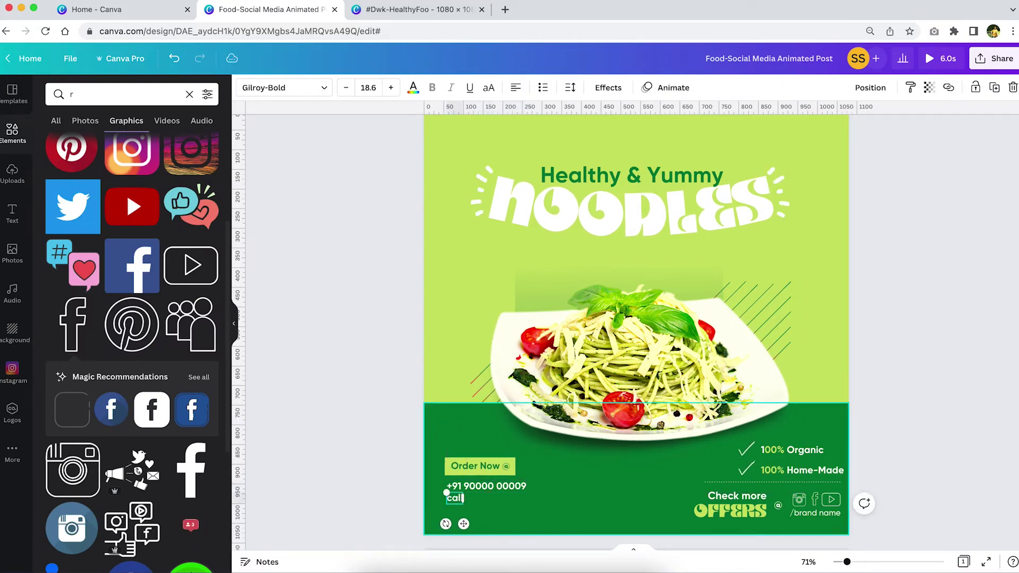
pyautogui.write('/what')
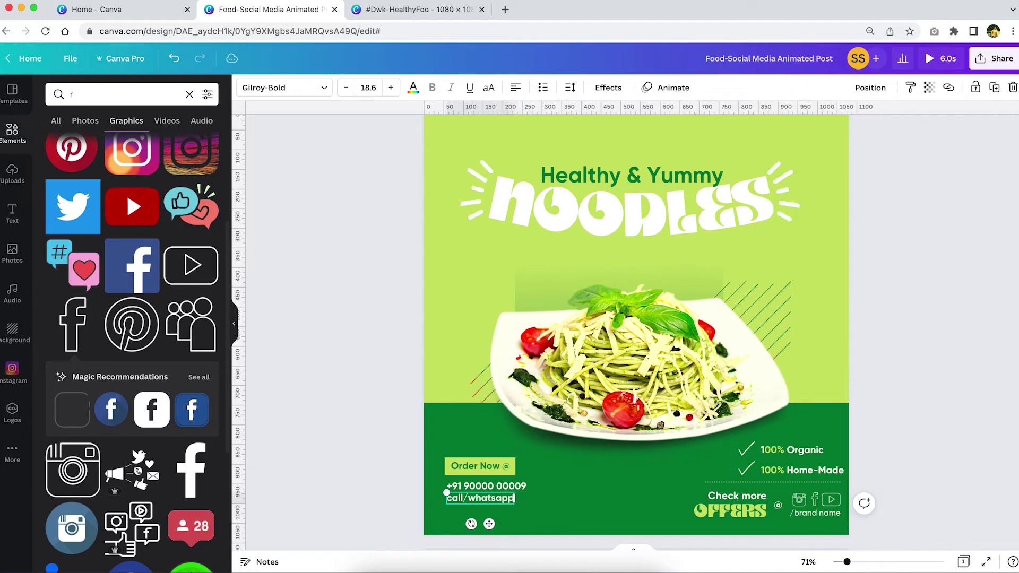
pyautogui.write('sapp')
pyautogui.moveTo(512, 508); pyautogui.dragTo(485, 515)
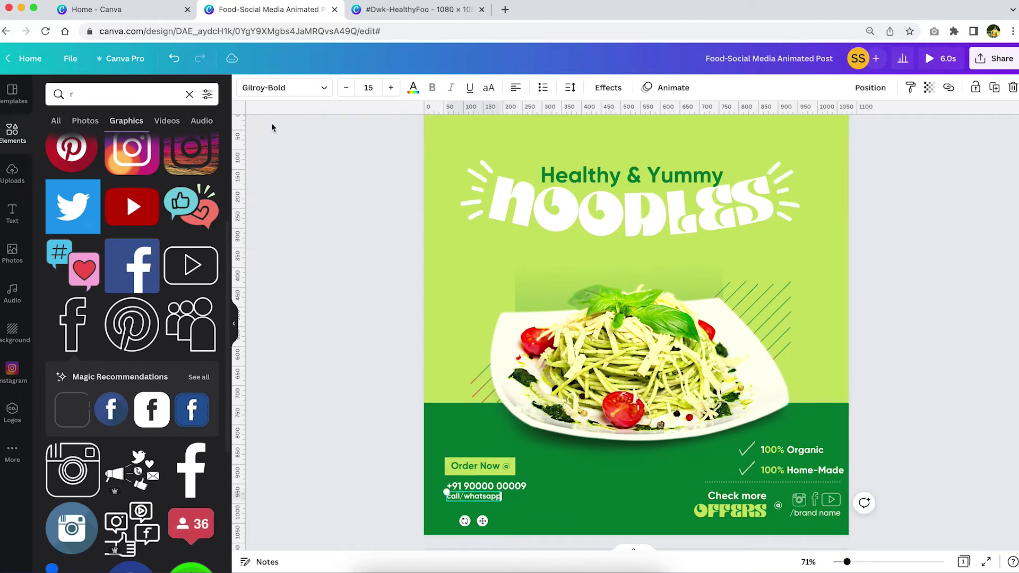
pyautogui.click(287, 88)
pyautogui.click(121, 440)
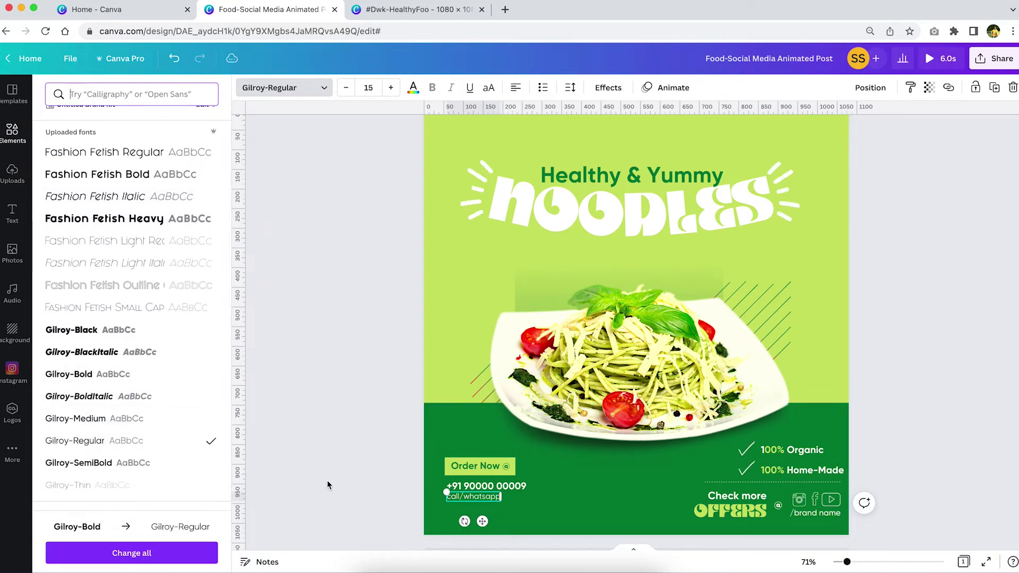
# - Move the phone number and "call/whatsapp" line together slightly closer to the order label
pyautogui.click(480, 486)
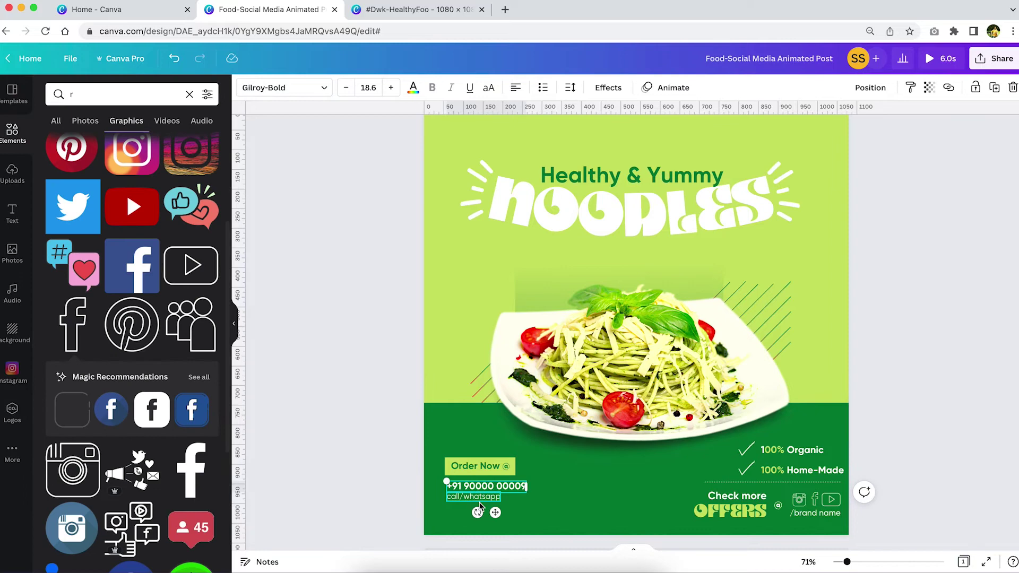
pyautogui.keyDown('shift'); pyautogui.click(474, 496); pyautogui.keyUp('shift')
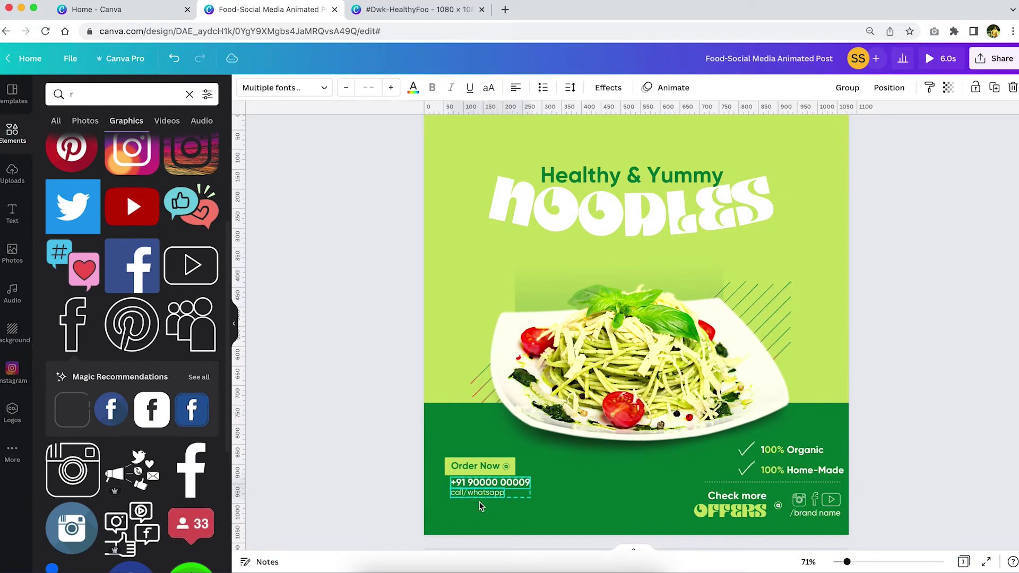
pyautogui.click(496, 473)
pyautogui.click(418, 482)
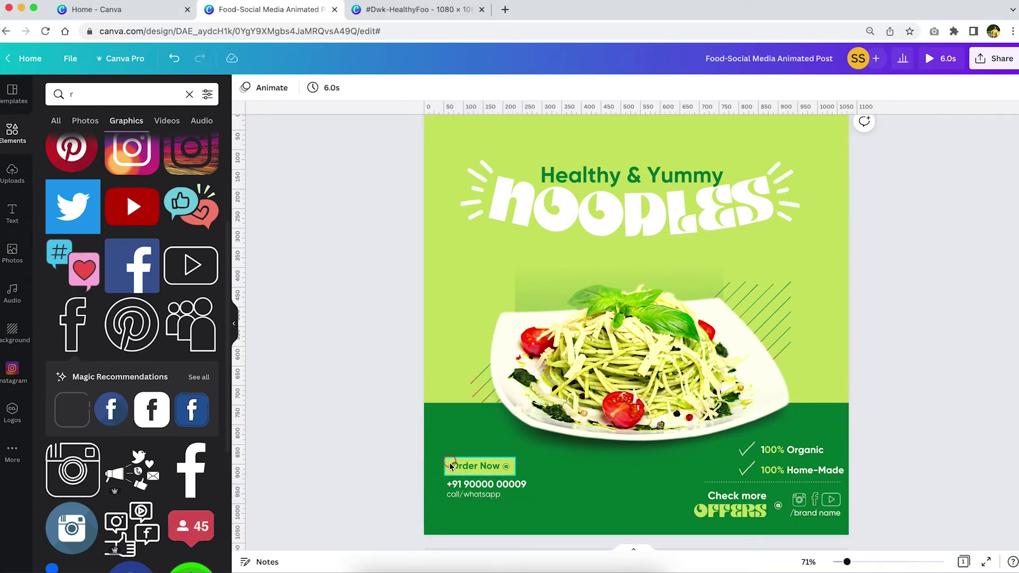
# - Enlarge the "Order Now @" text and its rectangle together to match the phone number's width, with the text at size 21.5
pyautogui.click(449, 465)
pyautogui.keyDown('shift'); pyautogui.click(470, 466); pyautogui.keyUp('shift')
pyautogui.moveTo(515, 453)
pyautogui.mouseDown()
pyautogui.moveTo(534, 450)
pyautogui.moveTo(527, 454)
pyautogui.mouseUp()
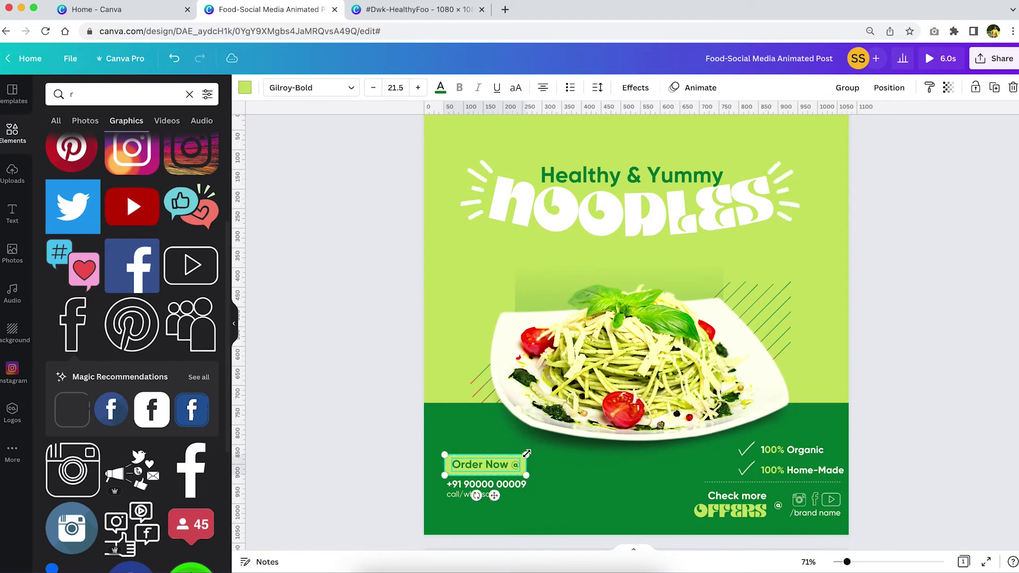
pyautogui.click(334, 444)
# - Duplicate the light green label rectangle and fill the copy with white
pyautogui.click(522, 467)
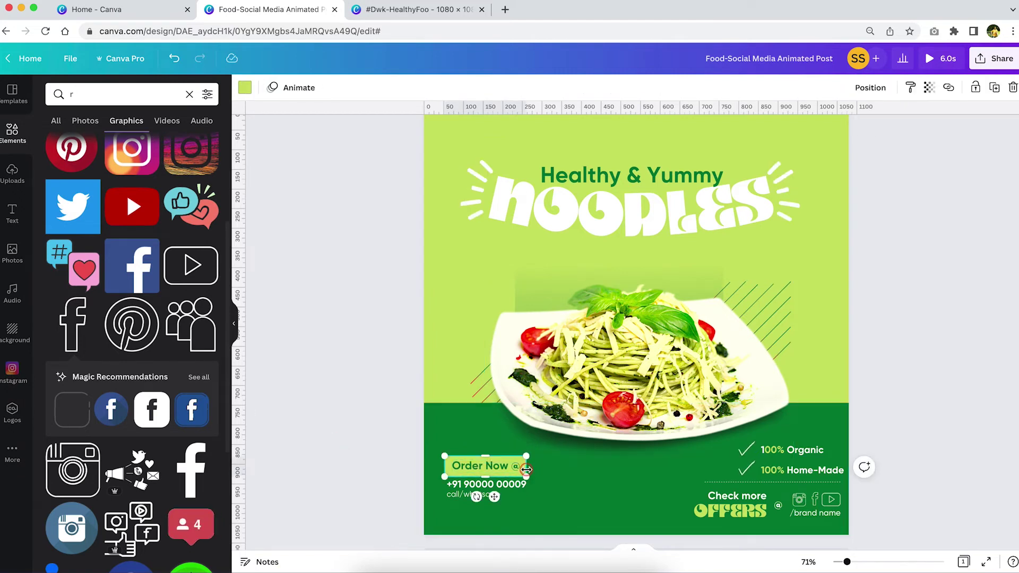
pyautogui.press('super+d')
pyautogui.click(245, 87)
pyautogui.click(176, 145)
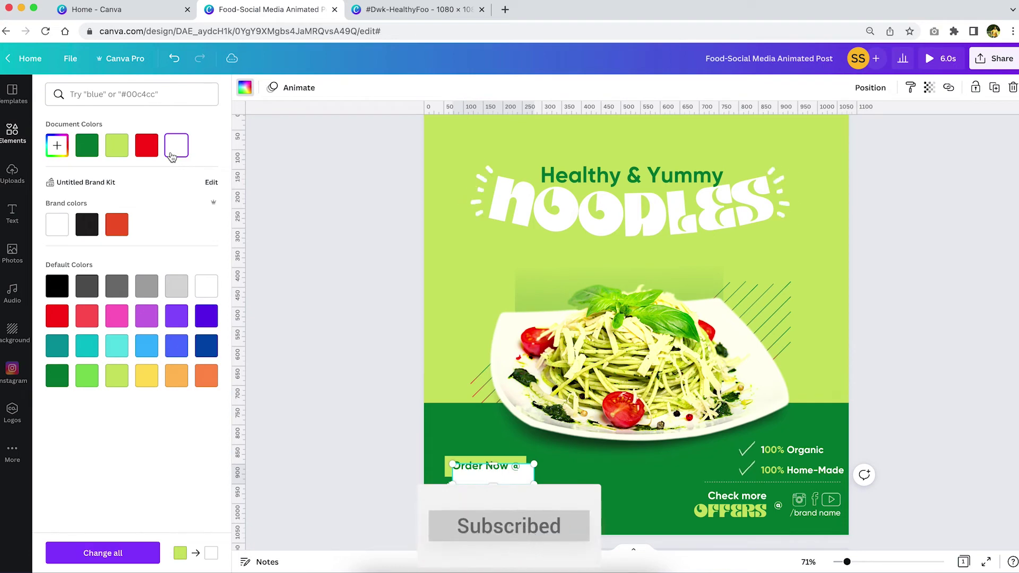
pyautogui.click(330, 373)
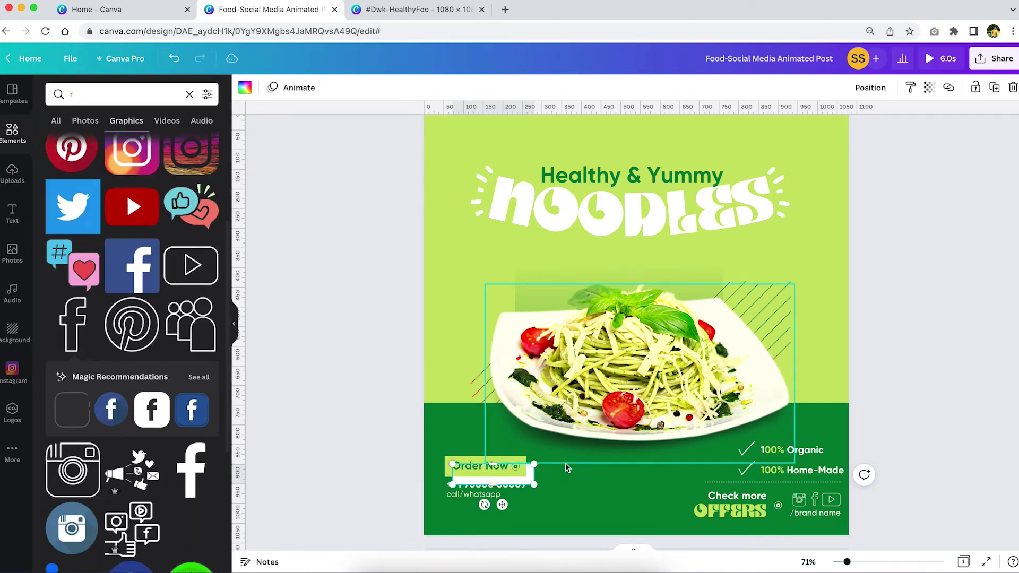
# - Place the white rectangle behind the light green one, offset slightly up and to the left
pyautogui.click(570, 479)
pyautogui.click(530, 482)
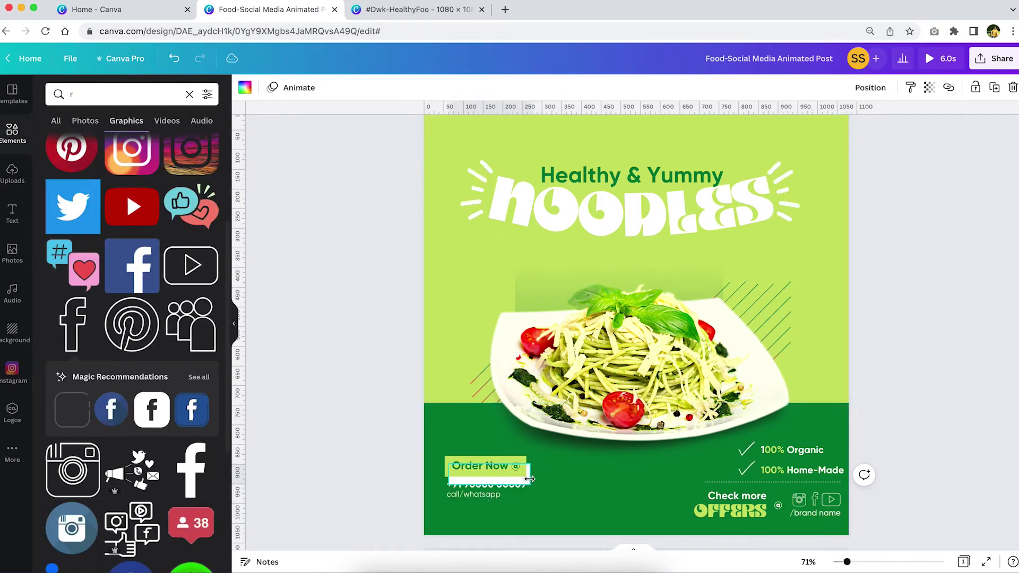
pyautogui.hotkey('shift', 'Right')
pyautogui.hotkey('shift', 'Up')
pyautogui.hotkey('shift', 'Up')
pyautogui.press('Up')
pyautogui.press('Up')
pyautogui.press('Up')
pyautogui.press('Up')
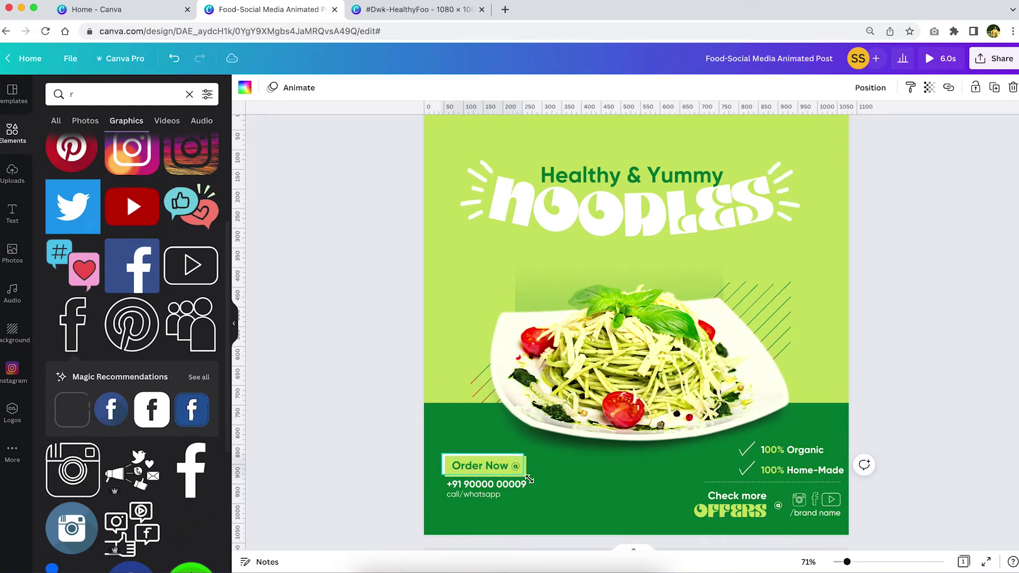
pyautogui.click(332, 496)
# - Adjust the two contact lines under the label, and scale up the whole order block
pyautogui.click(449, 483)
pyautogui.keyDown('shift'); pyautogui.click(457, 495); pyautogui.keyUp('shift')
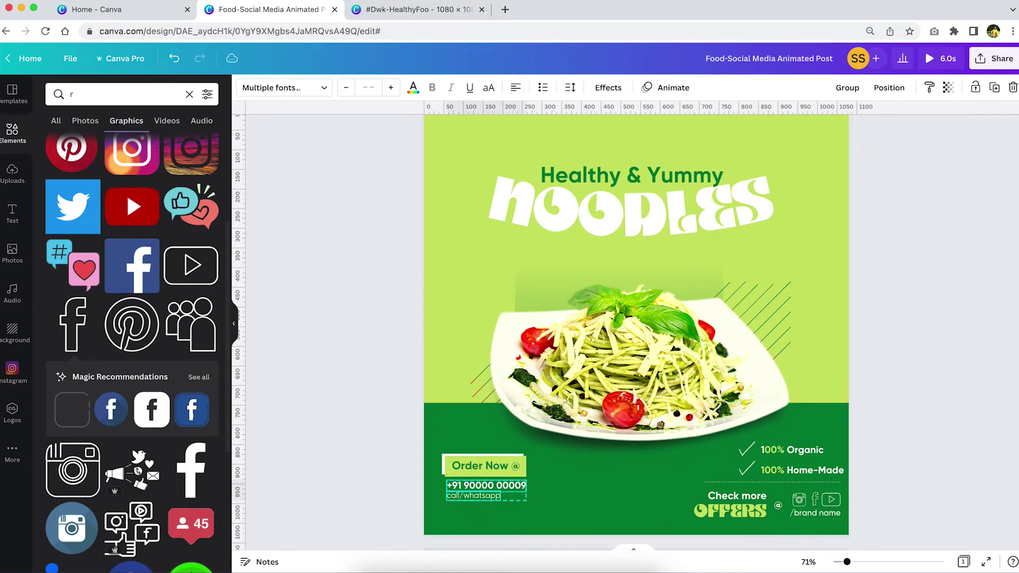
pyautogui.moveTo(407, 448); pyautogui.dragTo(522, 517)
pyautogui.click(407, 450)
pyautogui.moveTo(391, 448); pyautogui.dragTo(472, 495)
pyautogui.click(390, 491)
pyautogui.click(484, 487)
pyautogui.keyDown('shift'); pyautogui.click(473, 496); pyautogui.keyUp('shift')
pyautogui.moveTo(393, 525); pyautogui.dragTo(553, 455)
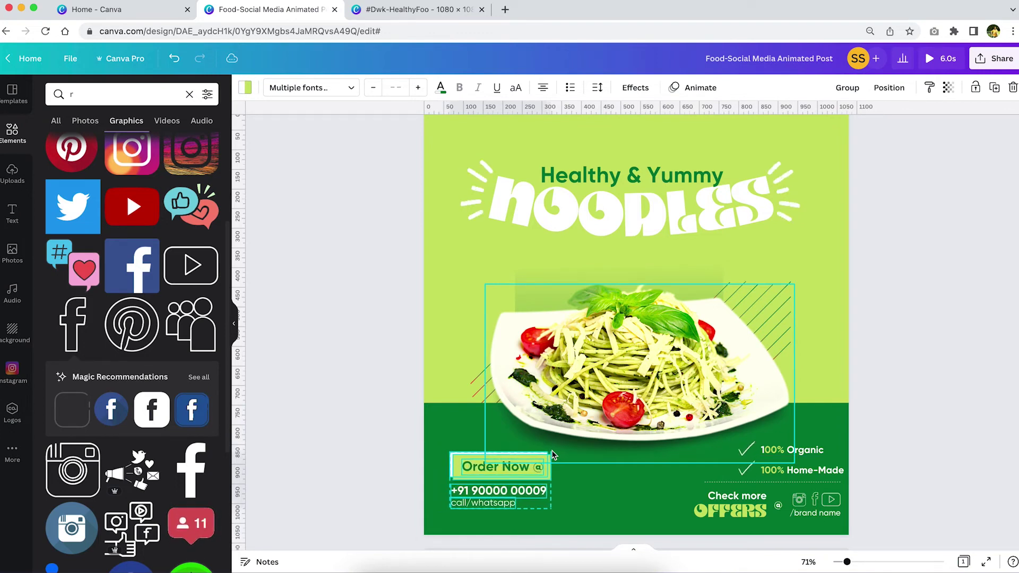
pyautogui.click(316, 382)
# - Search the graphics for "sparkles" with the Animated filter and insert the white four-pointed sparkles graphic
pyautogui.click(93, 94)
pyautogui.write('r')
pyautogui.press('BackSpace')
pyautogui.write('sparkl')
pyautogui.click(86, 142)
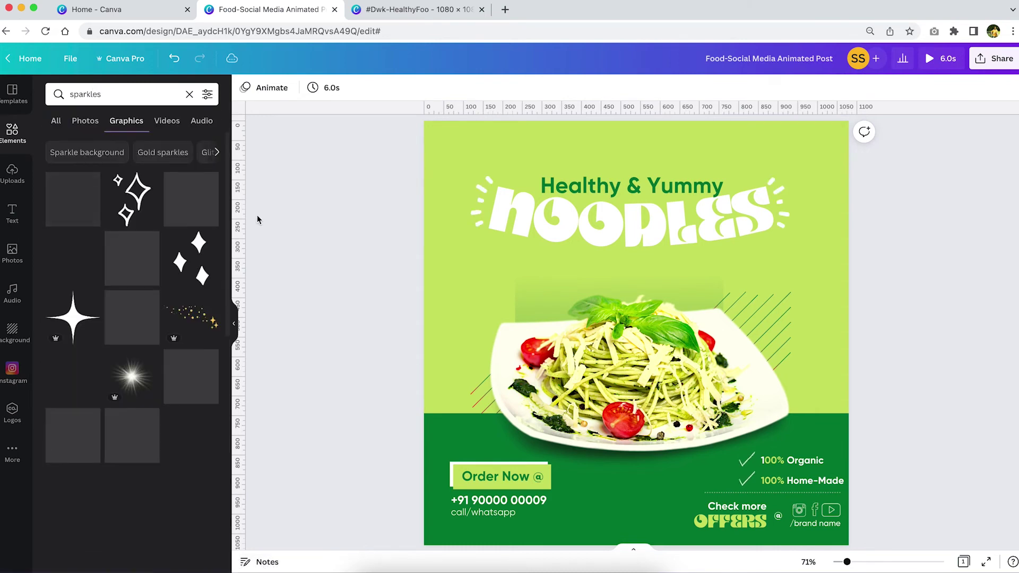
pyautogui.click(207, 94)
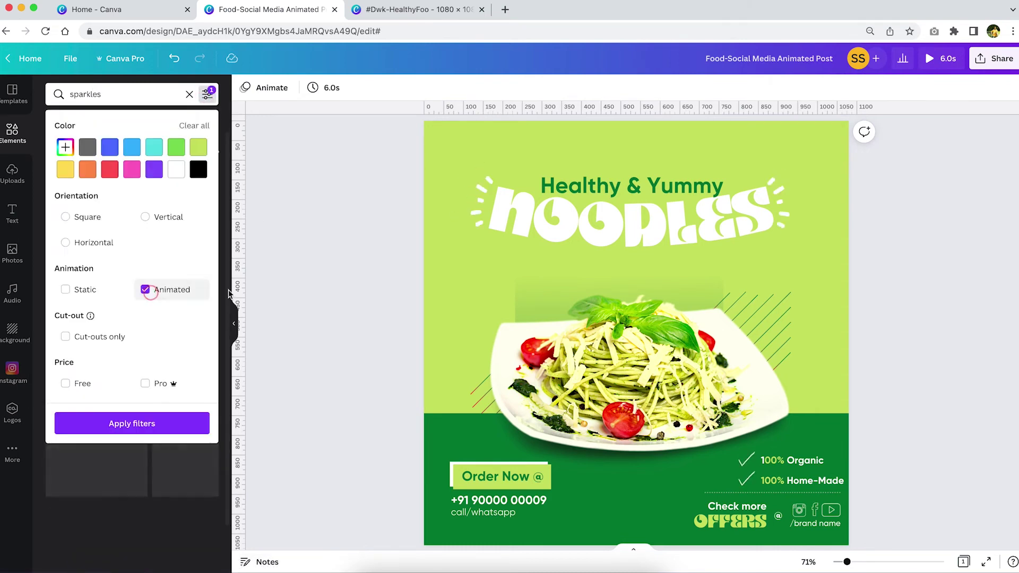
pyautogui.click(263, 290)
pyautogui.click(86, 420)
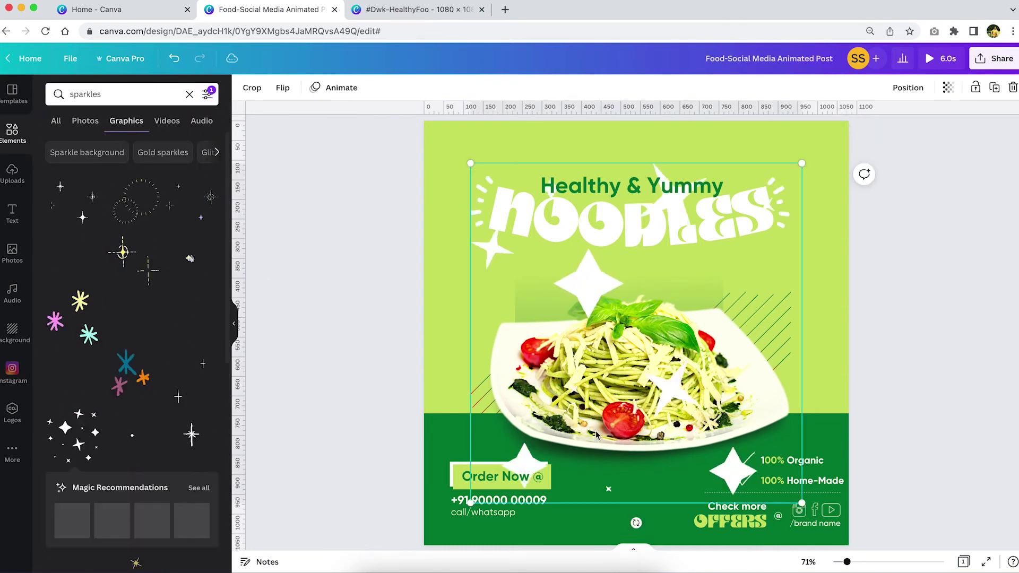
# - Shrink the sparkles graphic into the green band's lower-left corner and set its transparency to 16
pyautogui.moveTo(550, 308); pyautogui.dragTo(504, 348)
pyautogui.moveTo(755, 205); pyautogui.dragTo(534, 434)
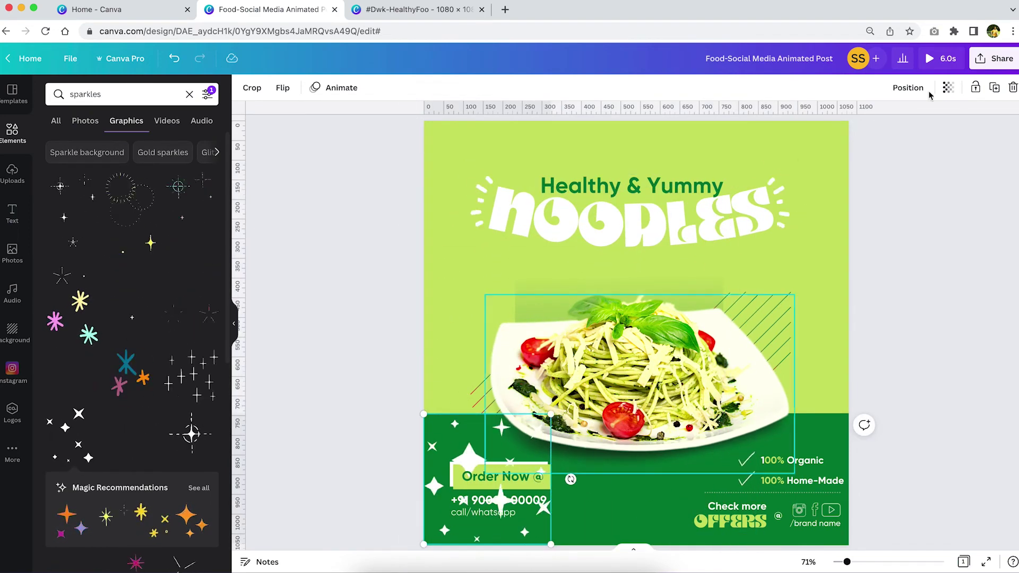
pyautogui.click(947, 88)
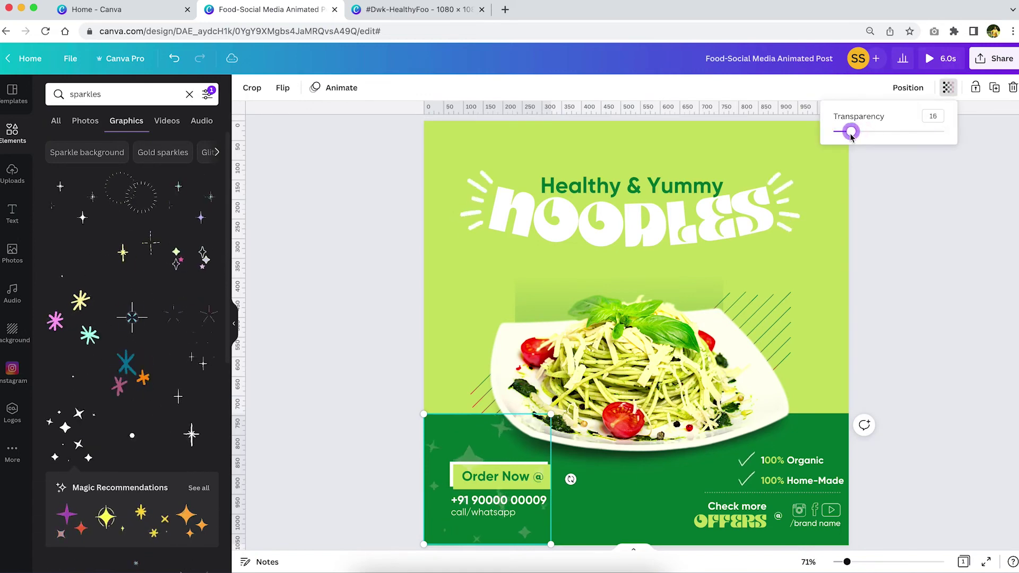
# - Cover the green band's full width with two more copies of the sparkles graphic, and group all three
pyautogui.moveTo(465, 447); pyautogui.dragTo(721, 480)
pyautogui.keyDown('shift'); pyautogui.click(621, 471); pyautogui.keyUp('shift')
pyautogui.keyDown('shift'); pyautogui.click(492, 447); pyautogui.keyUp('shift')
pyautogui.moveTo(806, 414); pyautogui.dragTo(850, 405)
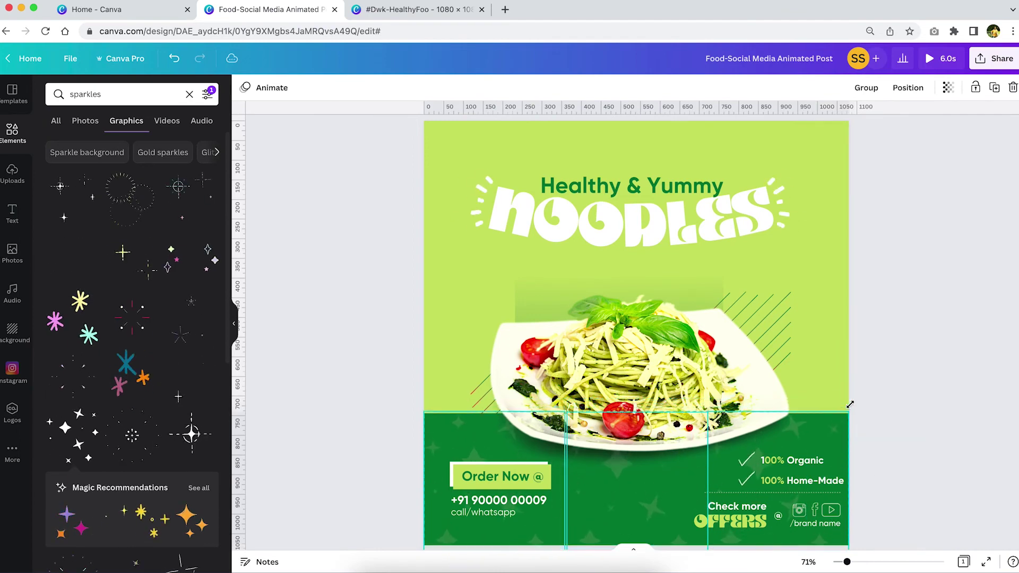
pyautogui.click(866, 87)
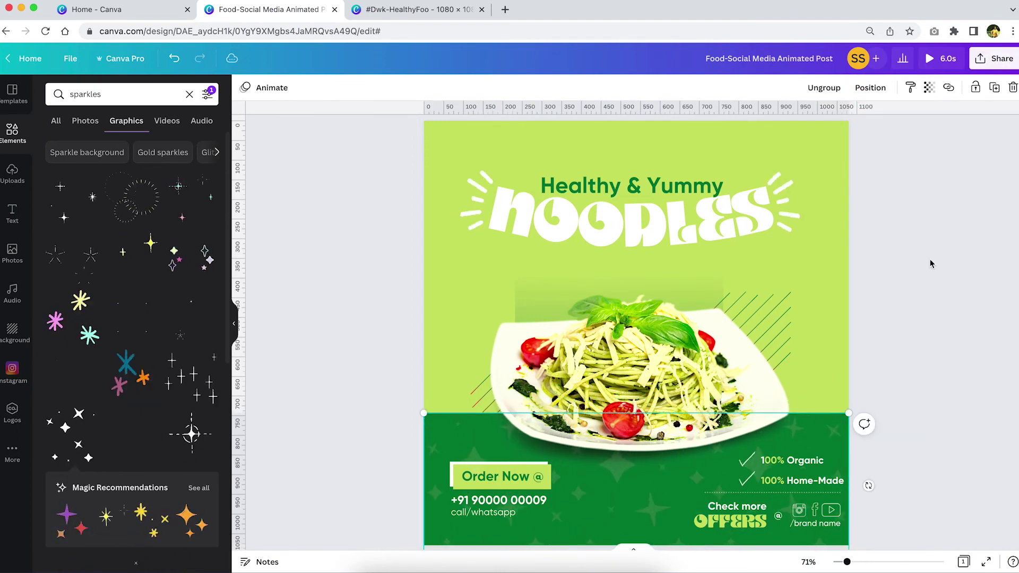
pyautogui.click(954, 378)
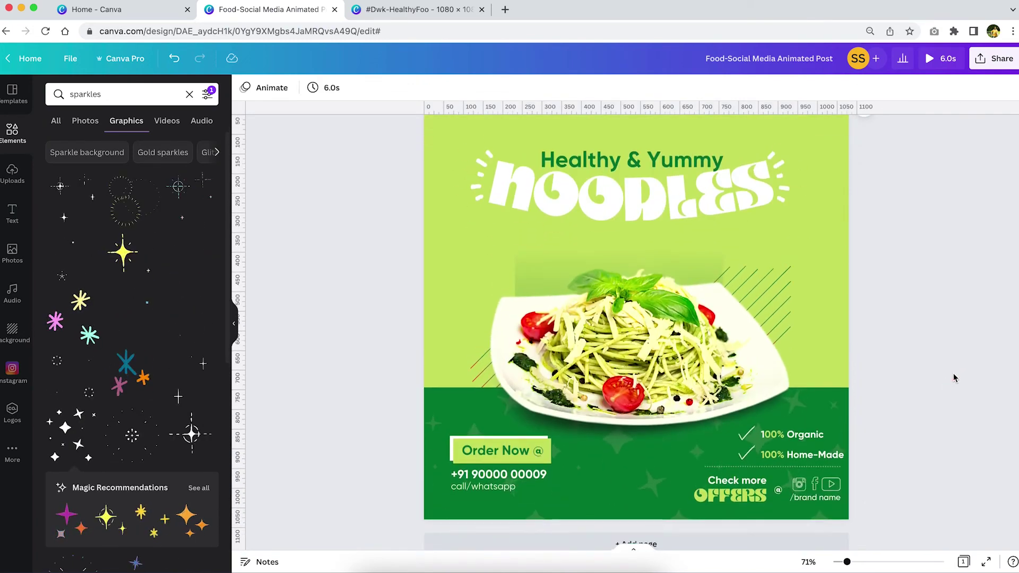
# - Apply the Bounce text animation to the white NOODLES heading, set to play on enter
pyautogui.click(641, 220)
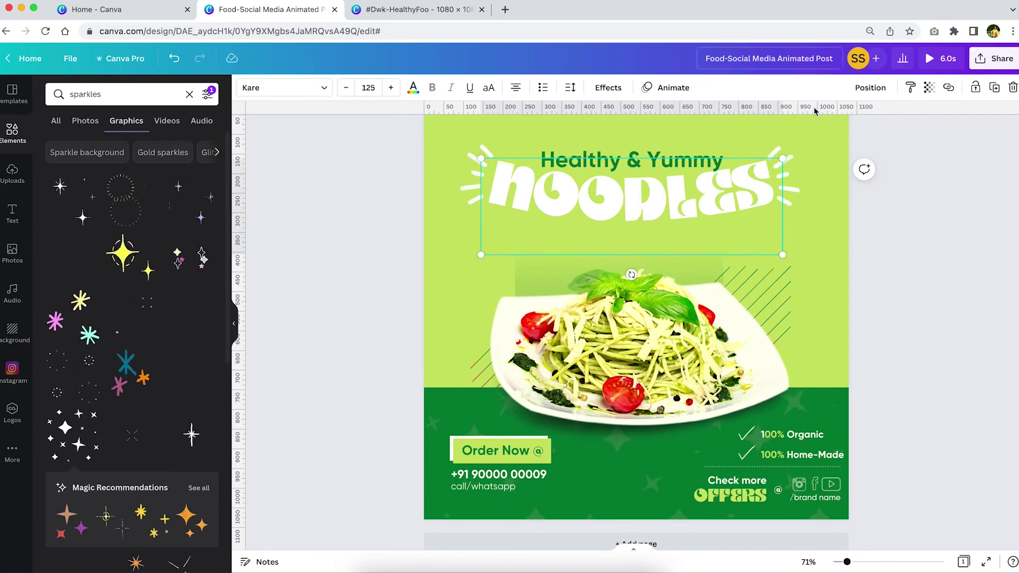
pyautogui.click(843, 562)
pyautogui.click(843, 563)
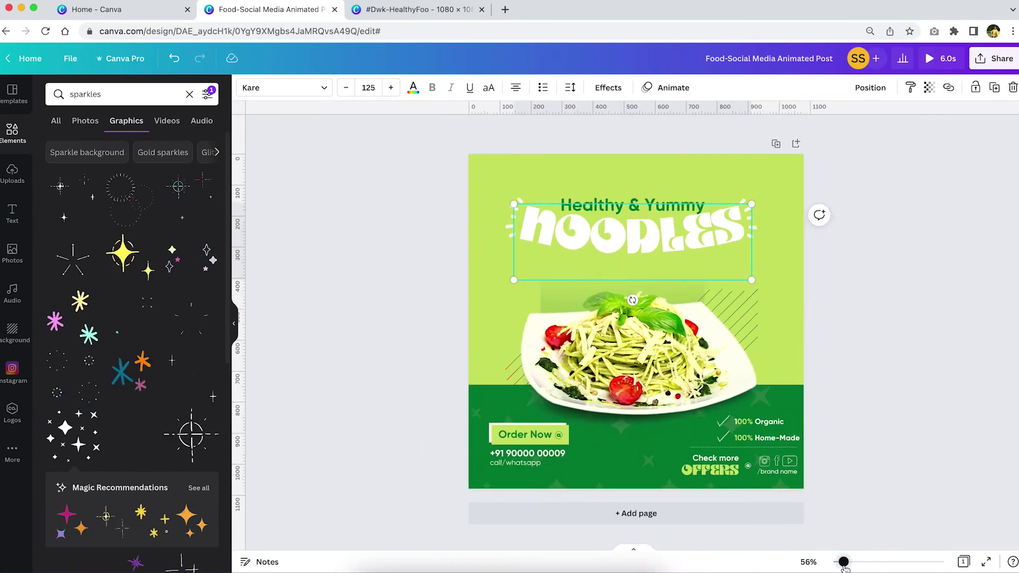
pyautogui.click(673, 88)
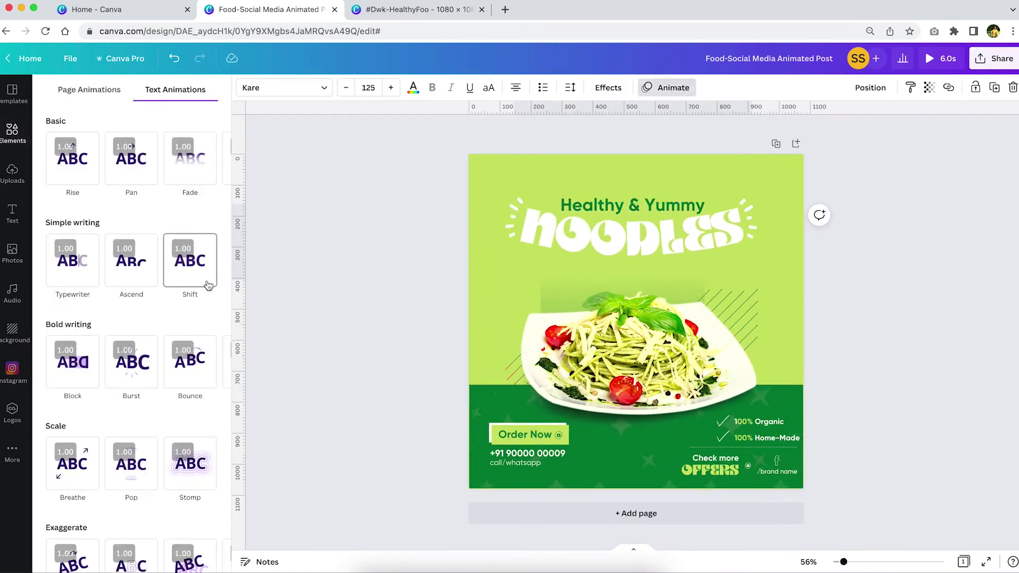
pyautogui.click(185, 366)
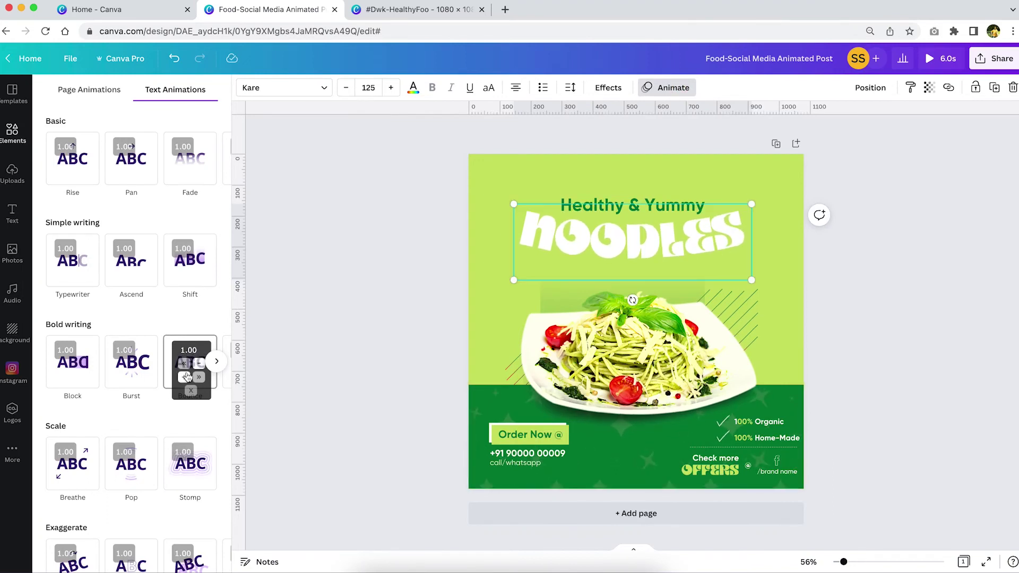
pyautogui.click(189, 378)
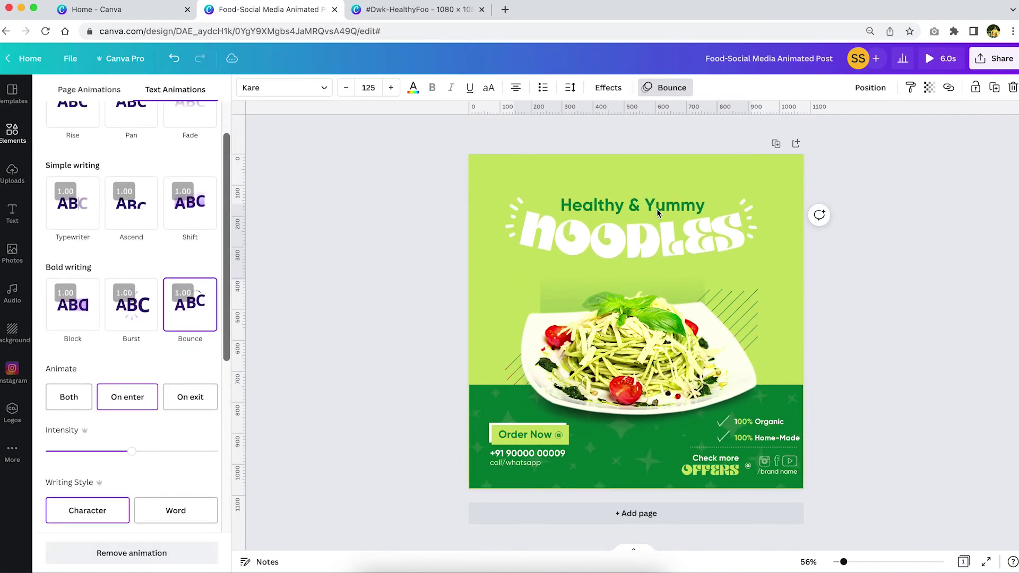
# - Select the "Healthy & Yummy" line above the heading and open its text animation options
pyautogui.click(620, 207)
pyautogui.click(672, 87)
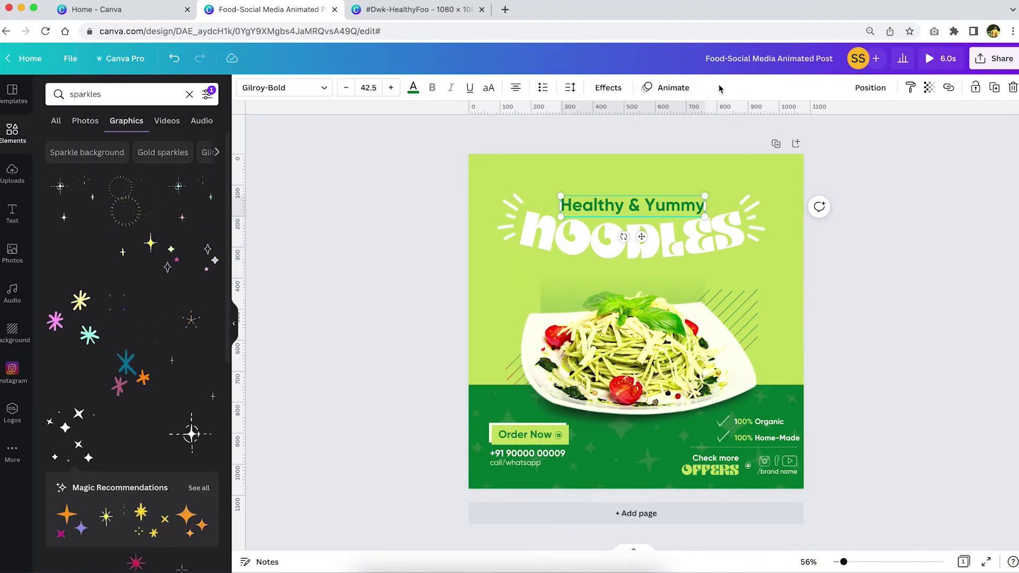
pyautogui.click(672, 88)
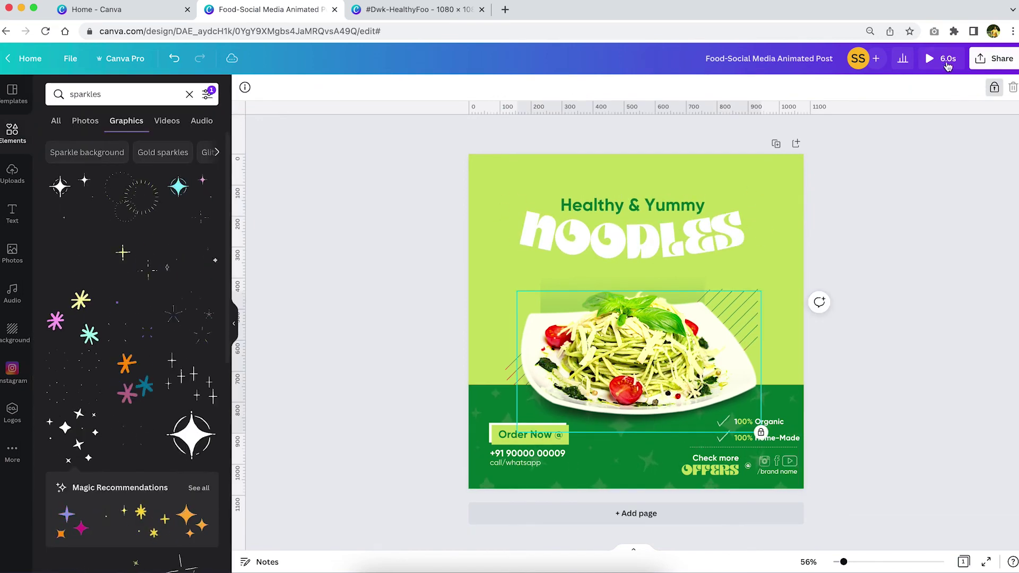
# - Unlock the noodle plate photo and preview photo animations such as Rise and Pan on it
pyautogui.click(990, 93)
pyautogui.click(414, 88)
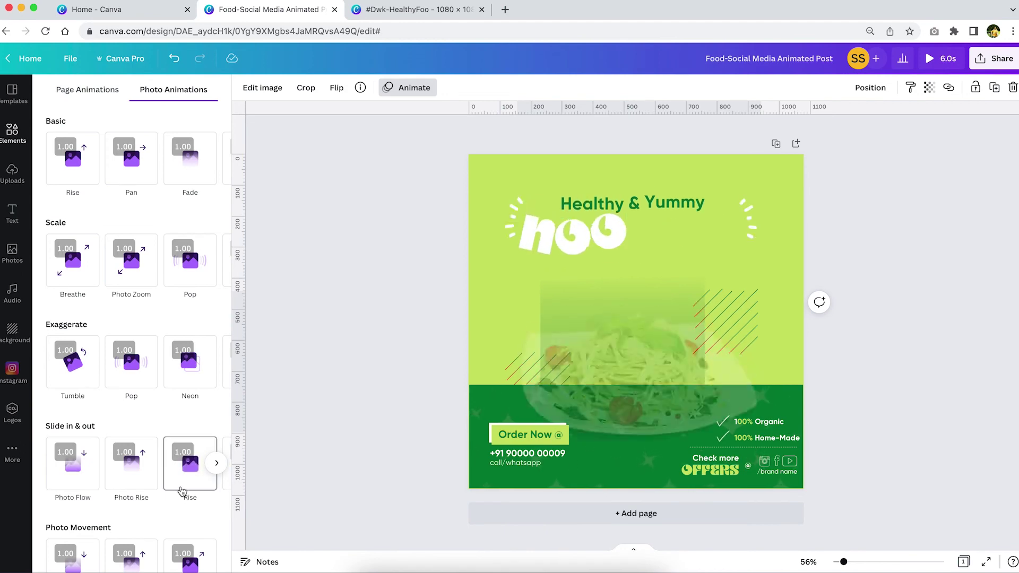
pyautogui.scroll(-2, 181, 491)
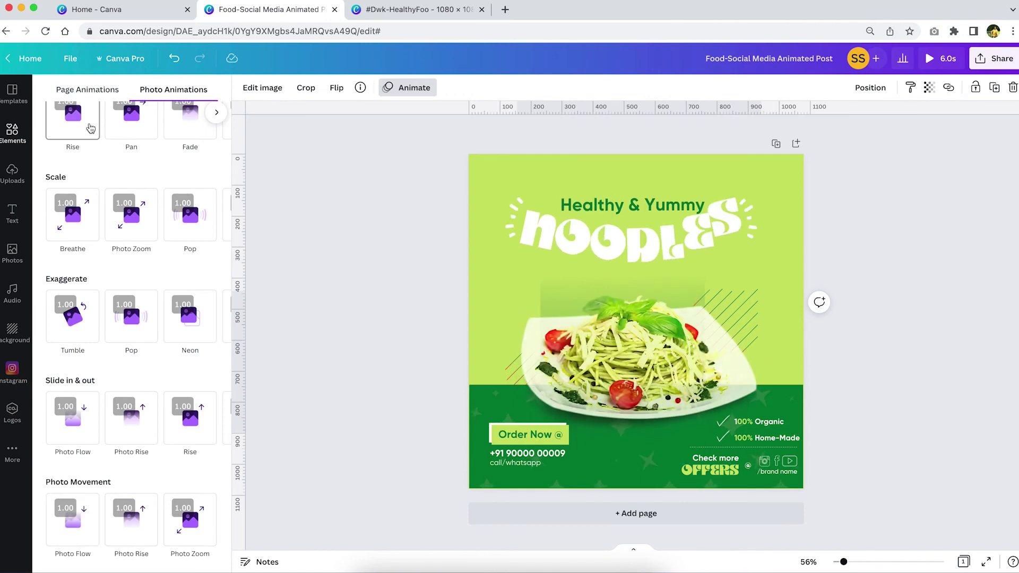
pyautogui.scroll(2, 90, 128)
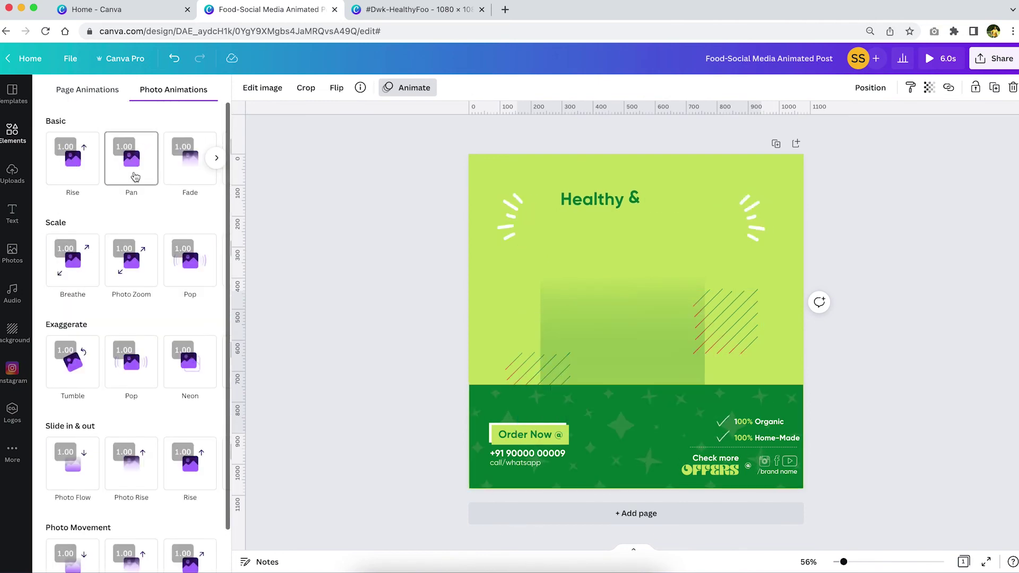
pyautogui.click(749, 260)
pyautogui.click(677, 295)
pyautogui.click(996, 231)
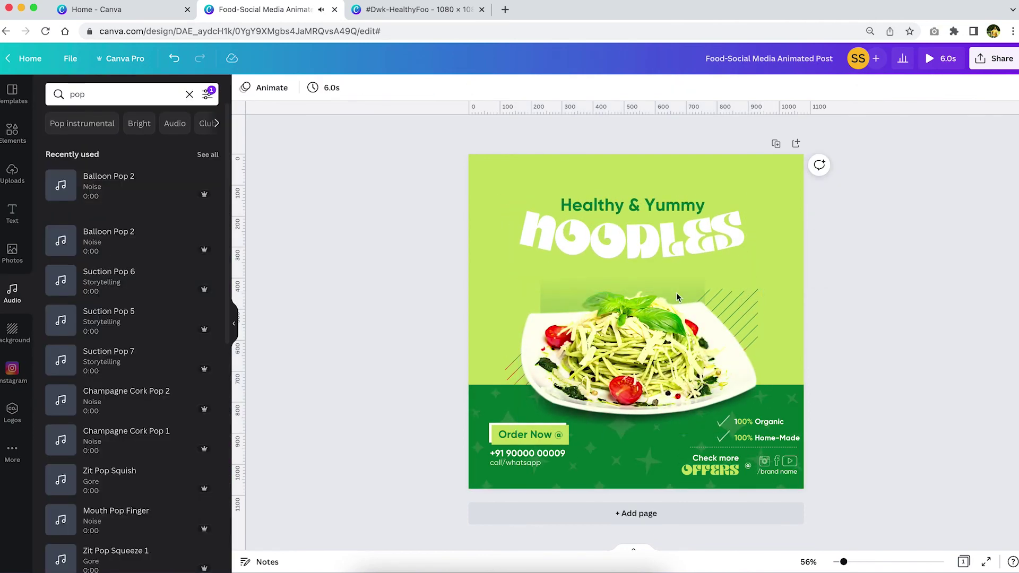
# - Play the full preview of the animated post and download it as an MP4 Video
pyautogui.click(943, 62)
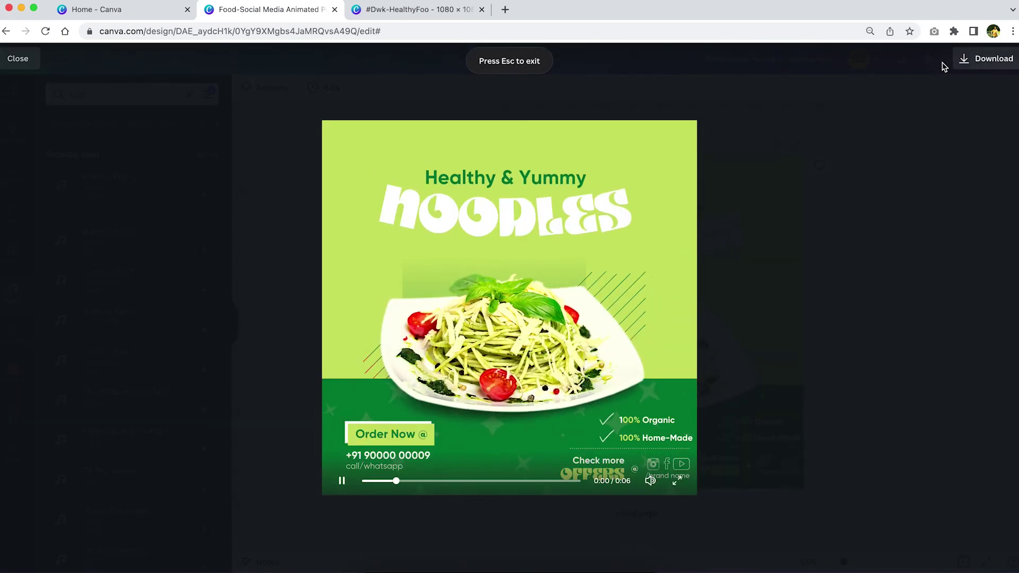
pyautogui.click(984, 59)
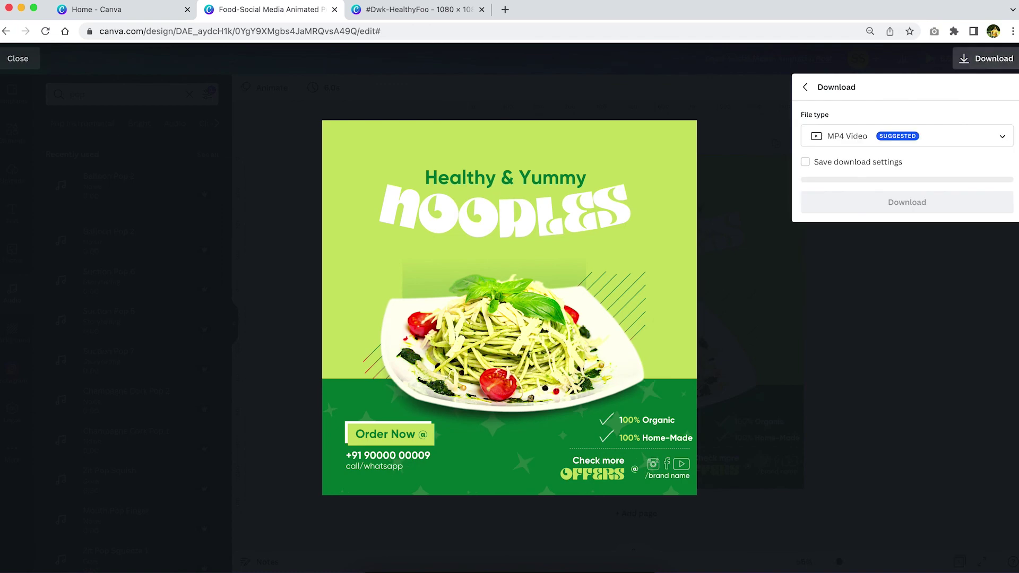
pyautogui.click(865, 199)
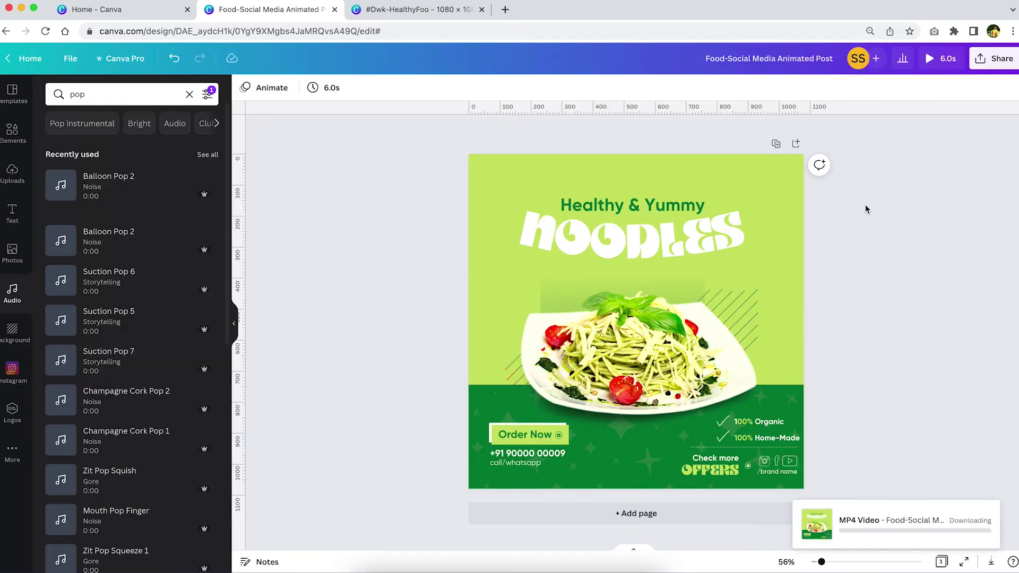